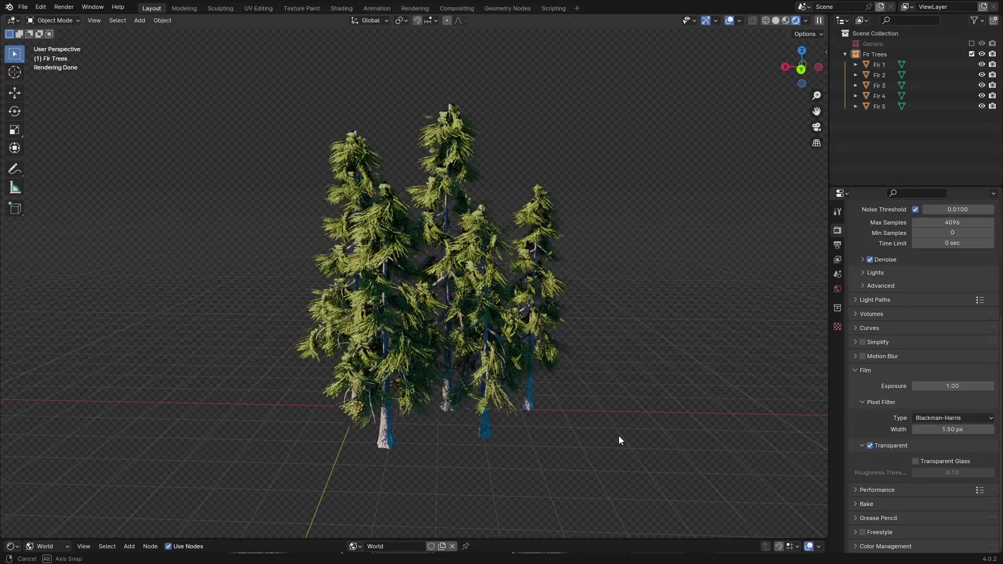
Step: Orbit and zoom the viewport to inspect the default bare untitled trunk
middle_click_drag(619, 436, 702, 464)
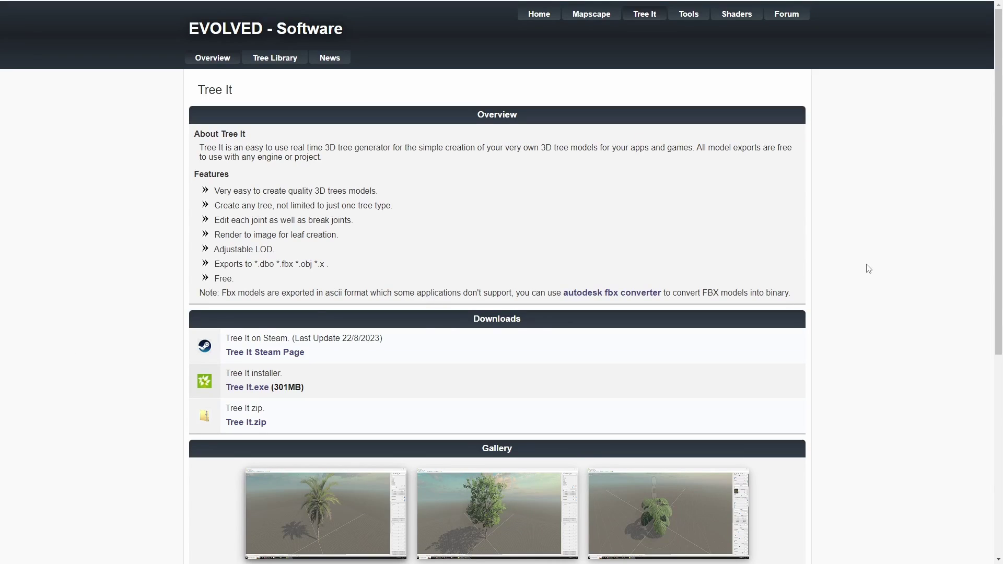
scroll(868, 268, "down", 2)
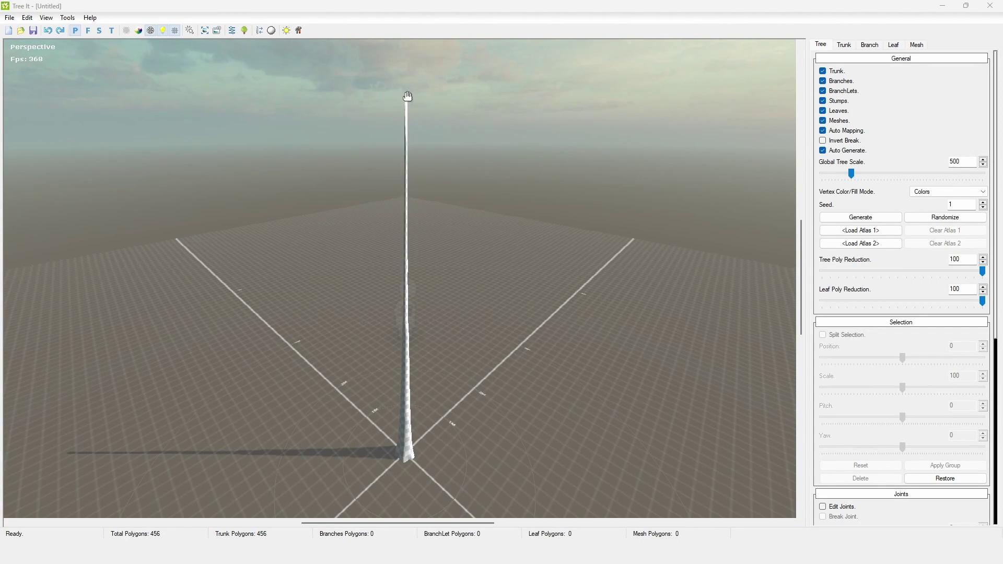
left_click_drag(408, 97, 431, 342)
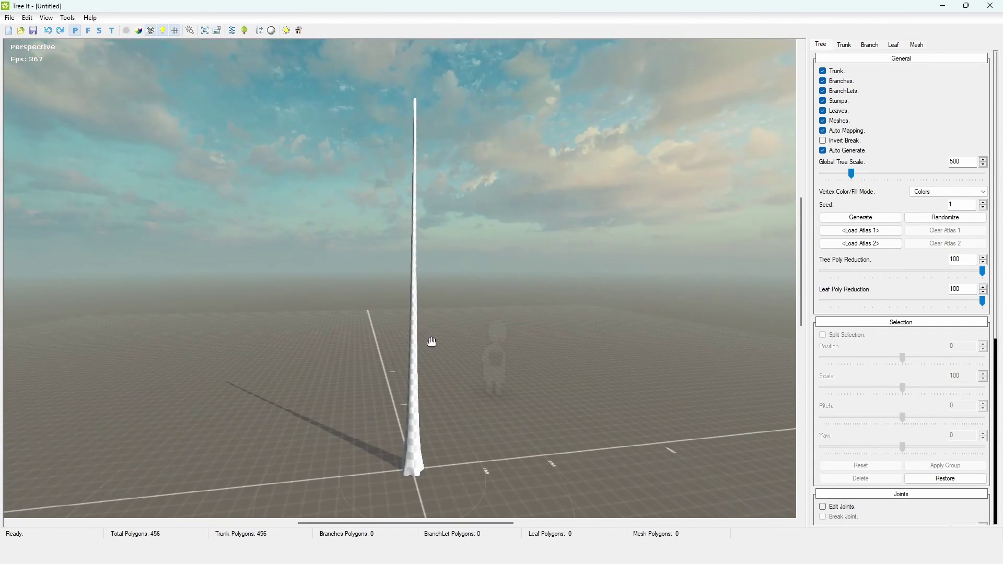
left_click_drag(539, 405, 755, 363)
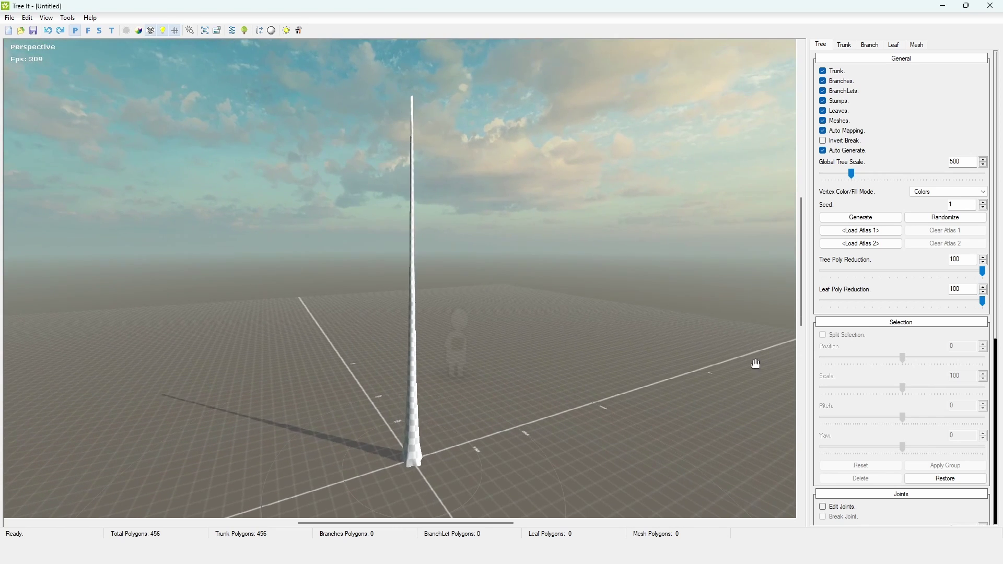
left_click_drag(514, 130, 437, 198)
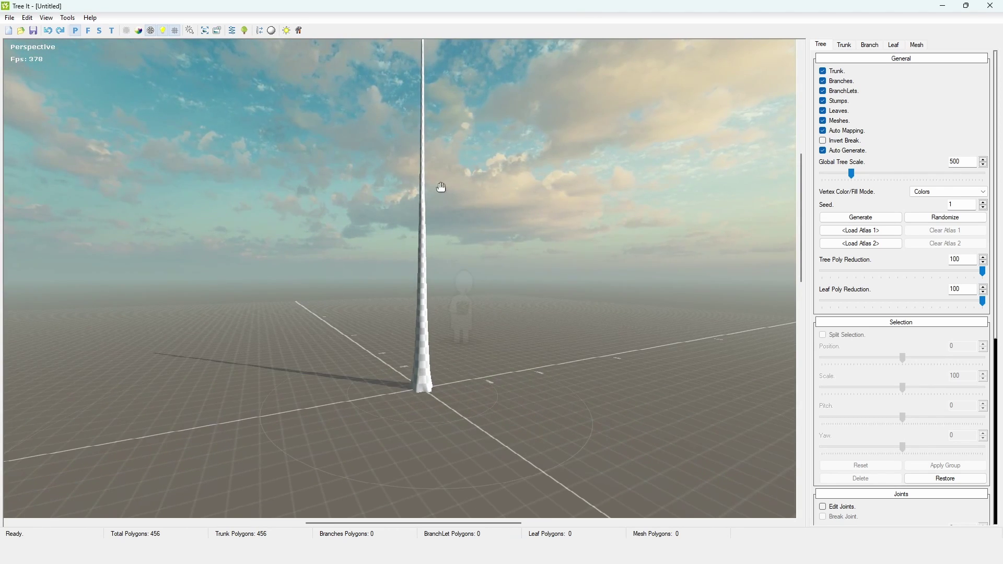
left_click_drag(441, 191, 506, 276)
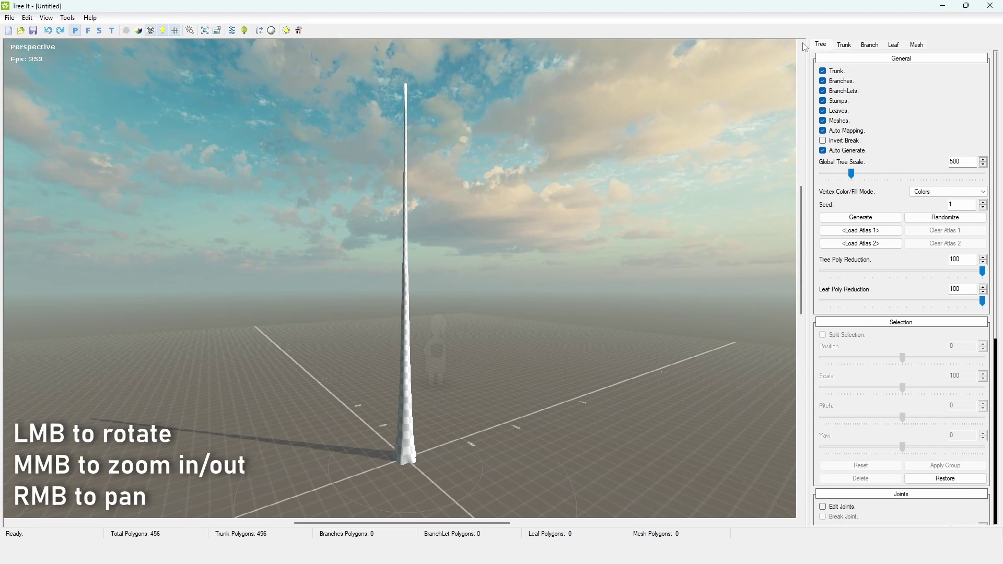
left_click(844, 45)
left_click(870, 45)
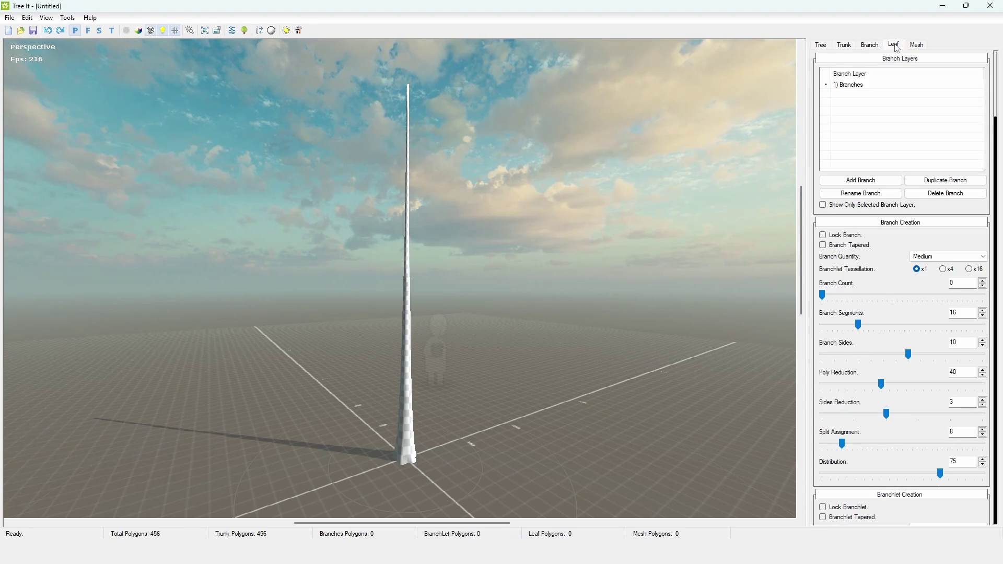
left_click(893, 45)
left_click(916, 46)
left_click(821, 45)
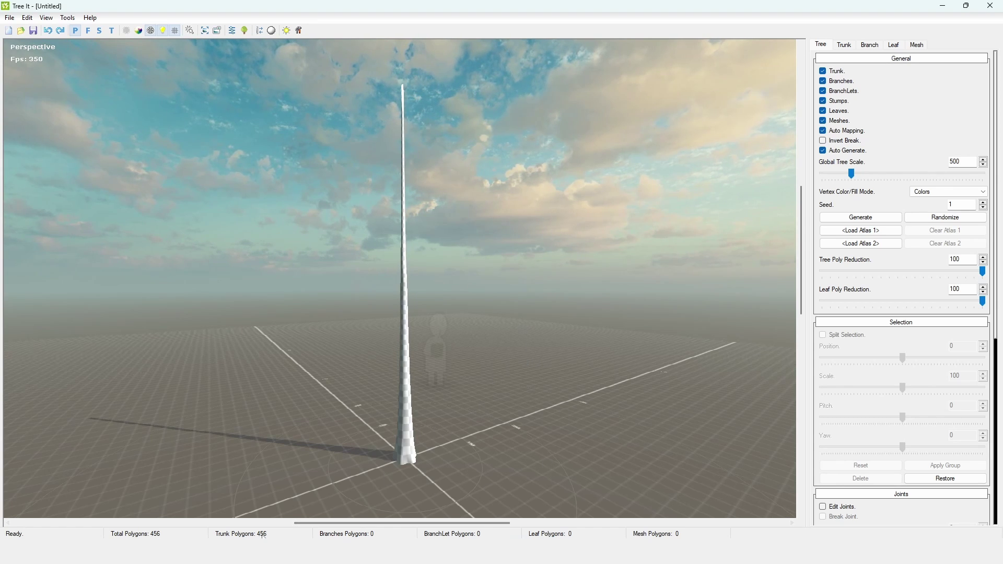
left_click_drag(460, 376, 291, 511)
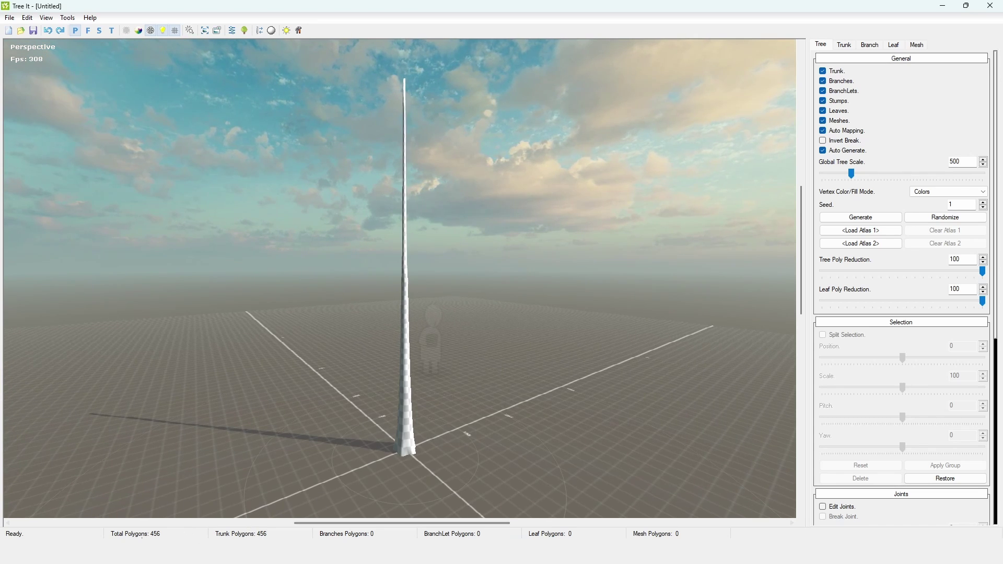
left_click_drag(515, 292, 515, 235)
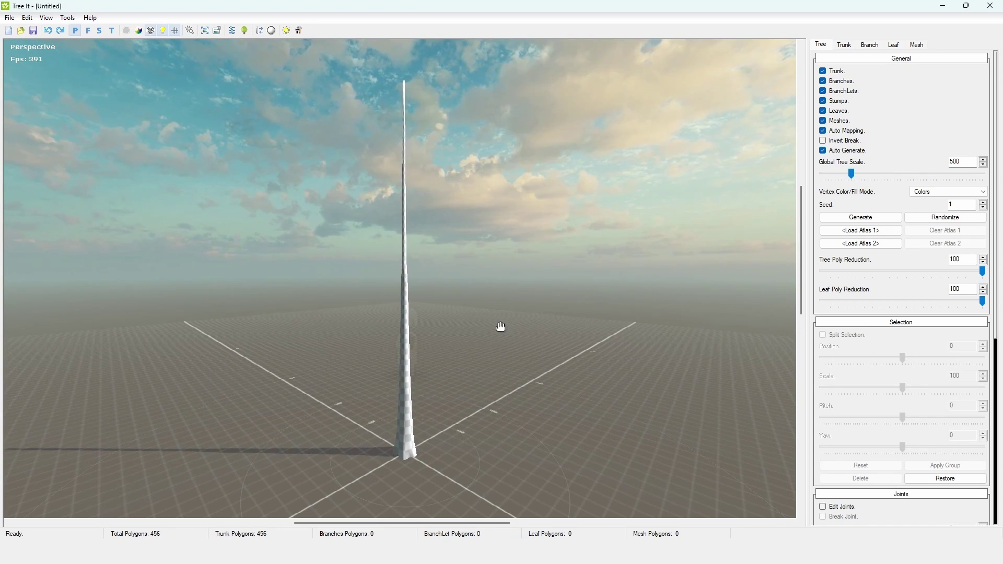
left_click_drag(500, 326, 557, 308)
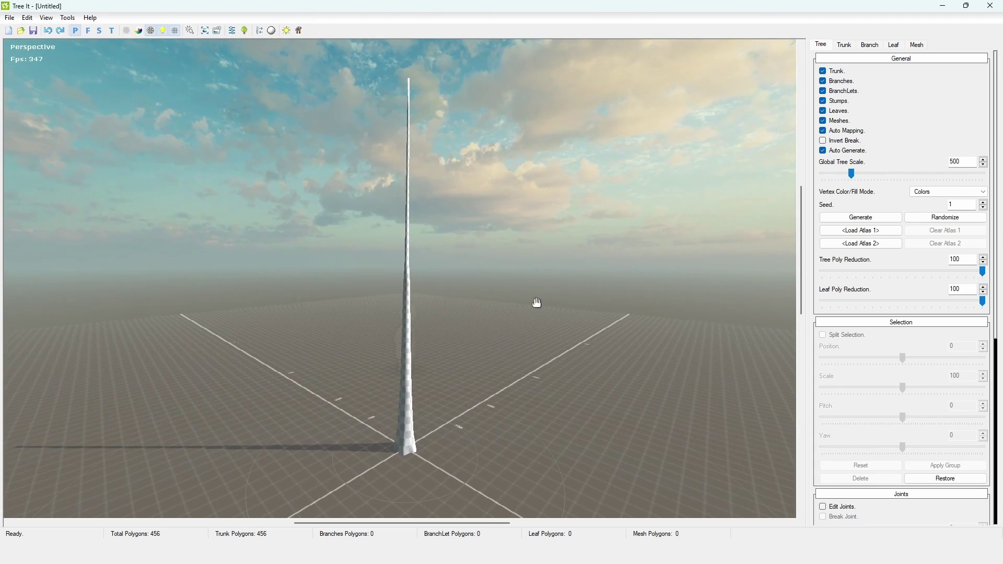
left_click_drag(369, 272, 387, 233)
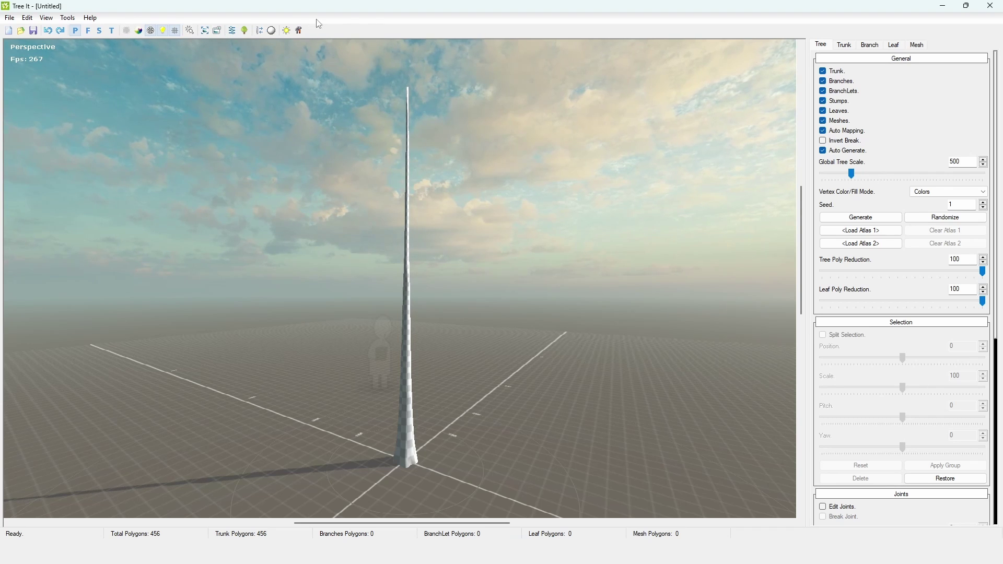
left_click(164, 30)
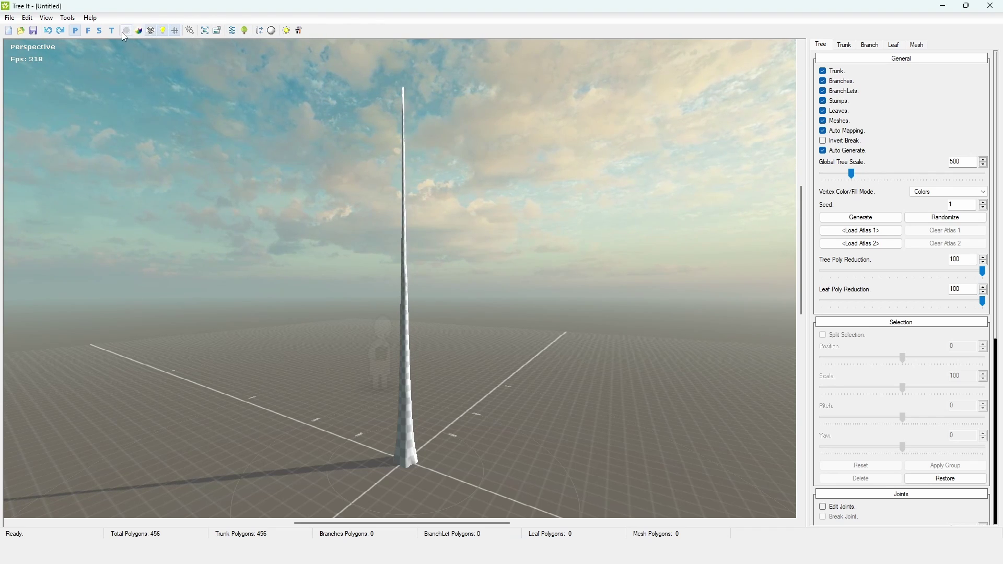
left_click(125, 31)
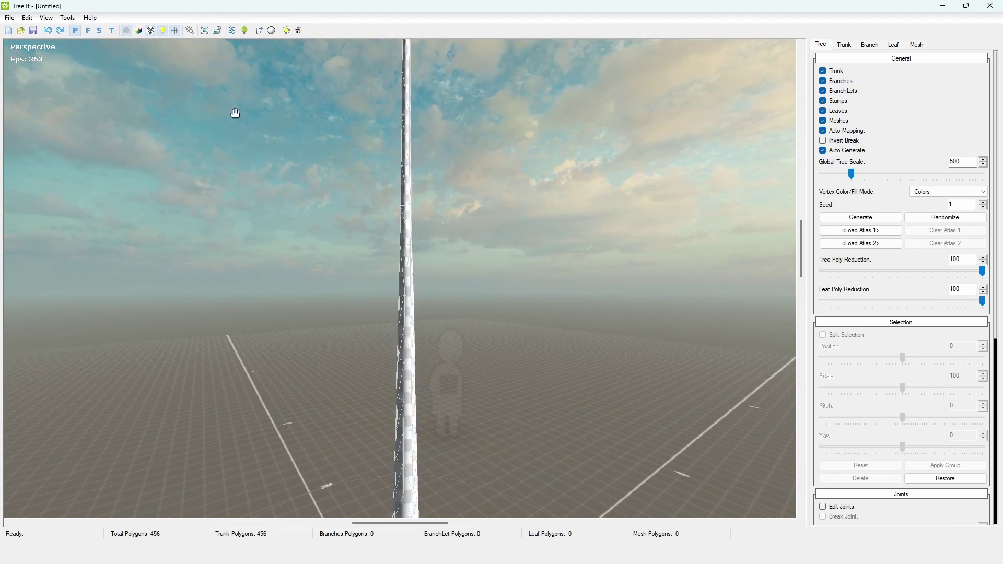
left_click(126, 32)
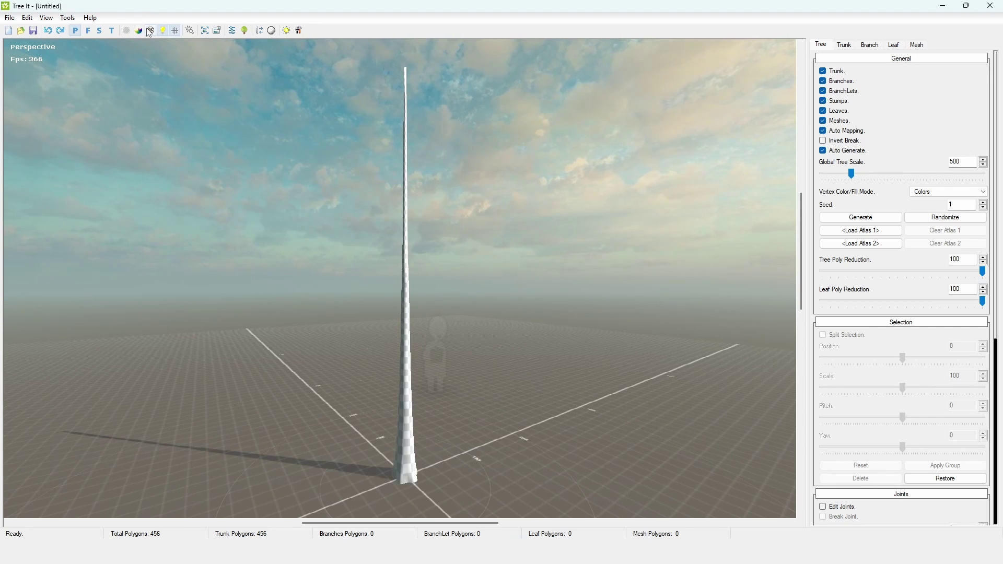
left_click(174, 33)
left_click(175, 33)
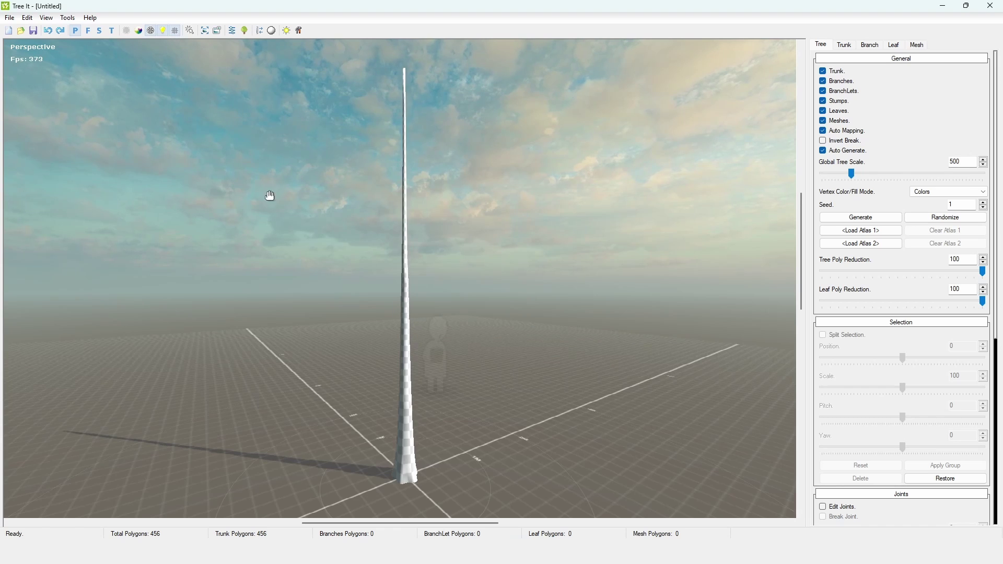
left_click(244, 31)
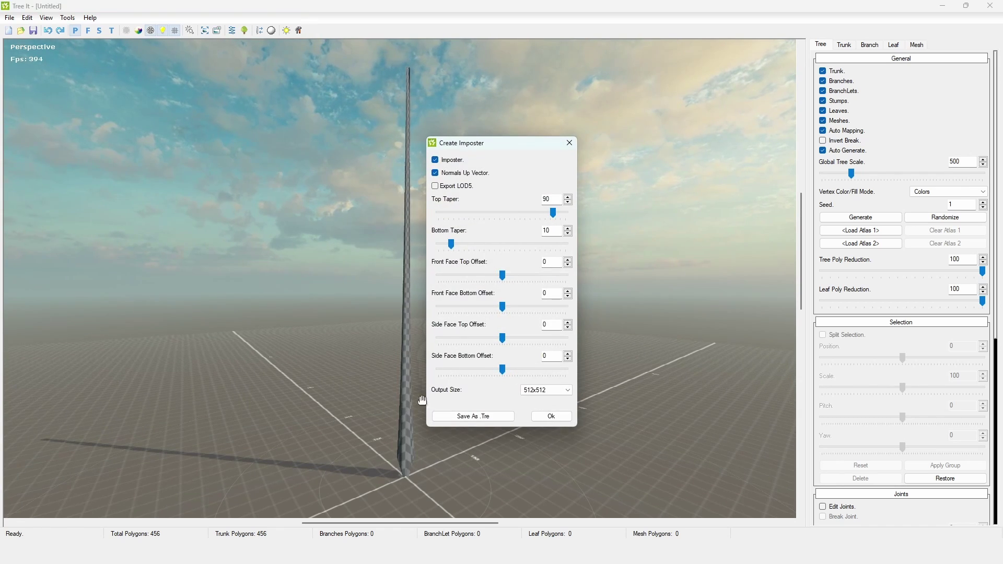
left_click_drag(329, 311, 566, 159)
left_click(569, 143)
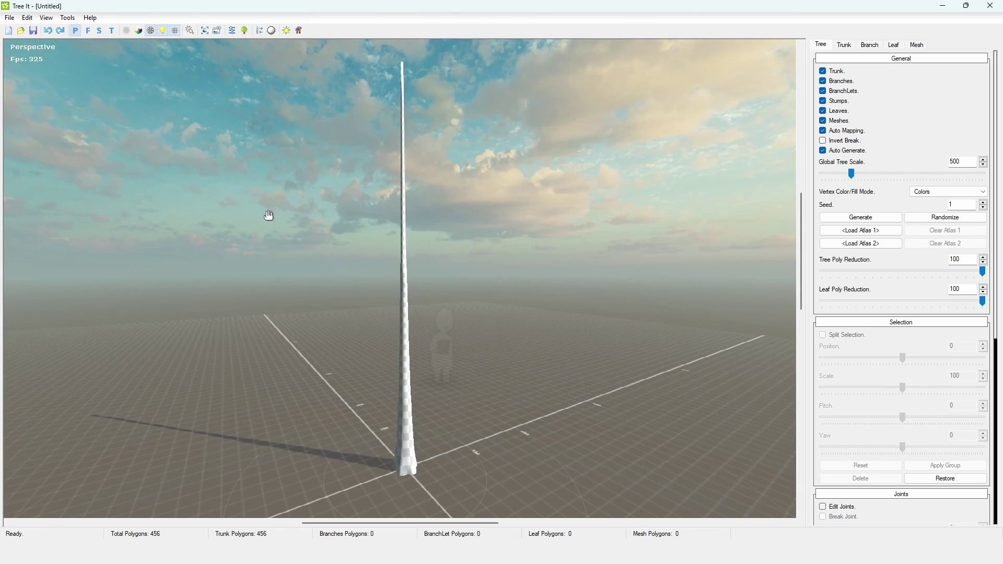
left_click_drag(267, 215, 190, 221)
left_click_drag(188, 40, 497, 227)
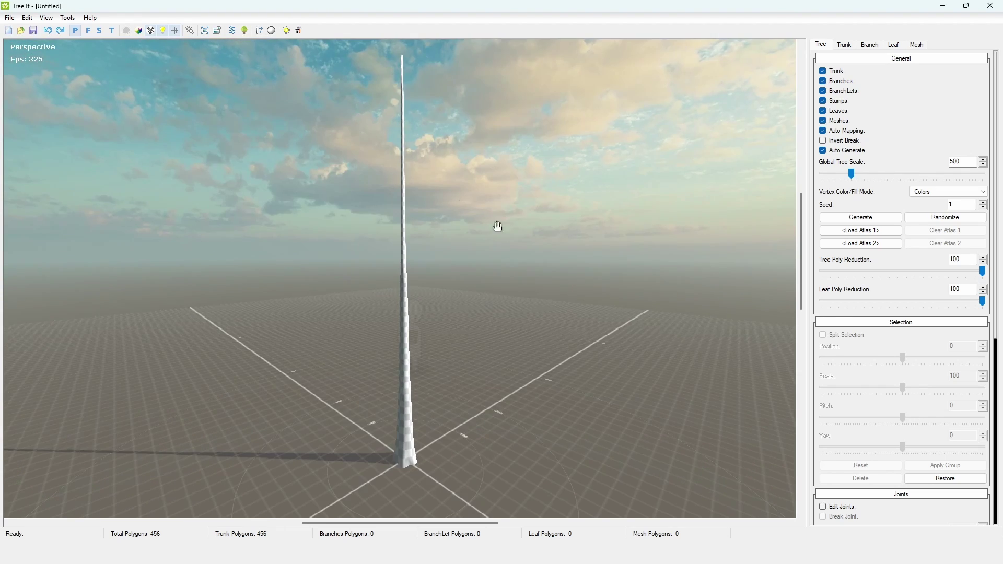
left_click_drag(546, 129, 297, 248)
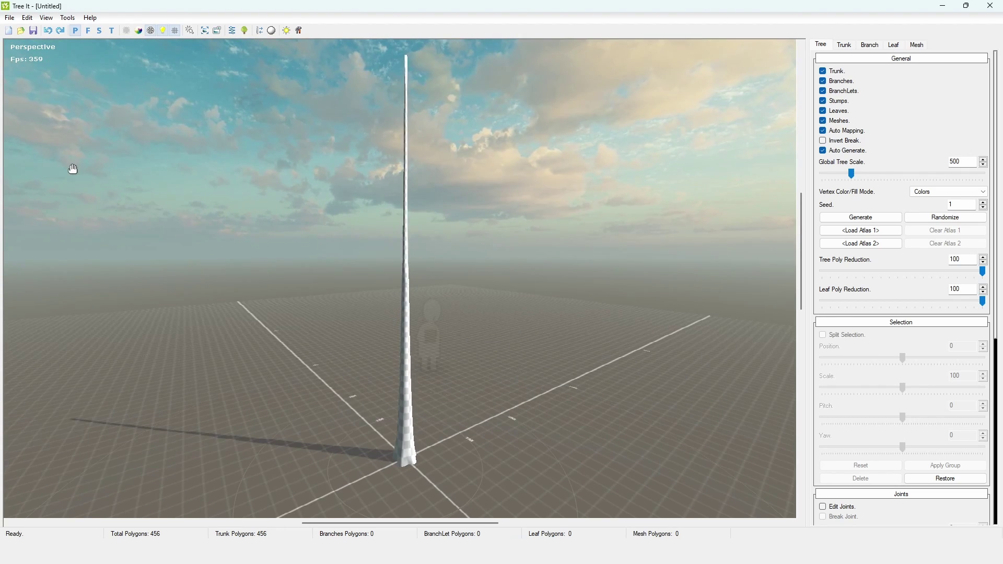
Step: Load Samples Library > birch > birch.tre and orbit and zoom to inspect the birch
left_click(9, 21)
left_click(41, 57)
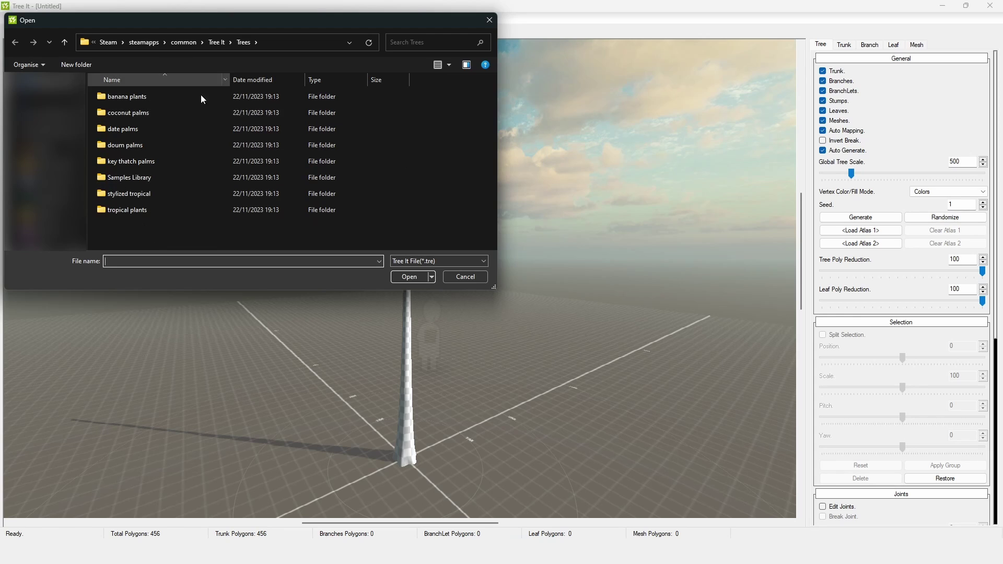
double_click(167, 173)
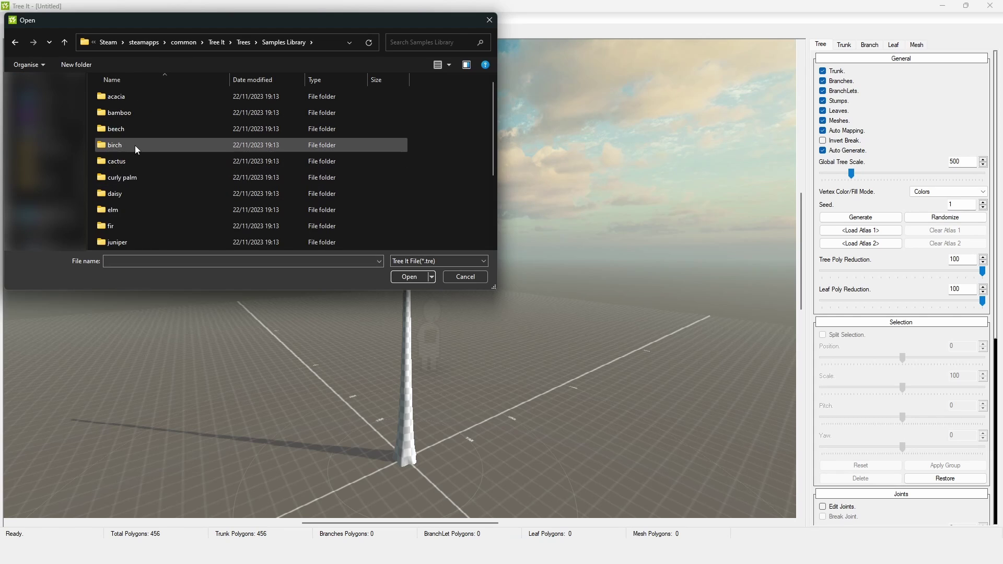
double_click(121, 145)
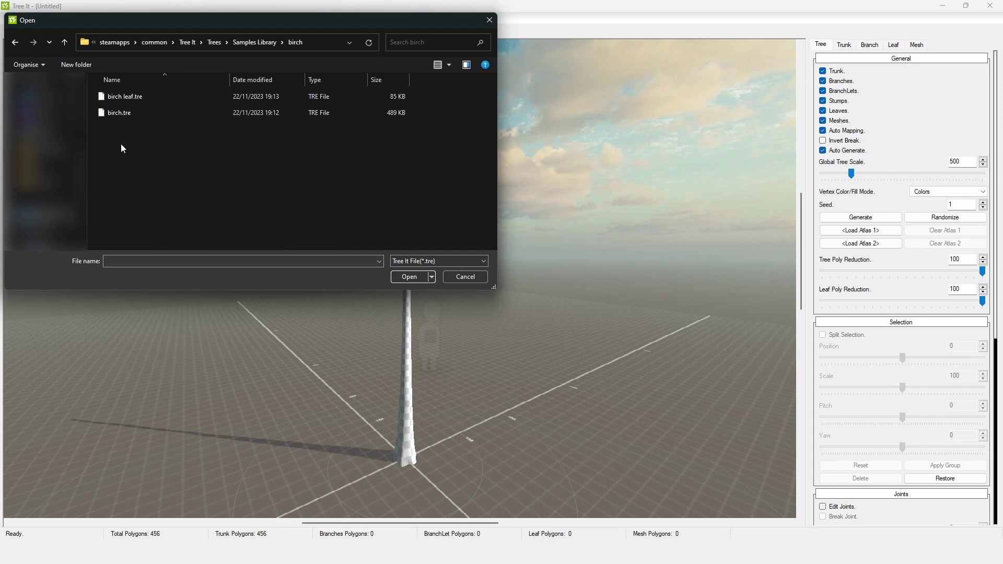
double_click(139, 112)
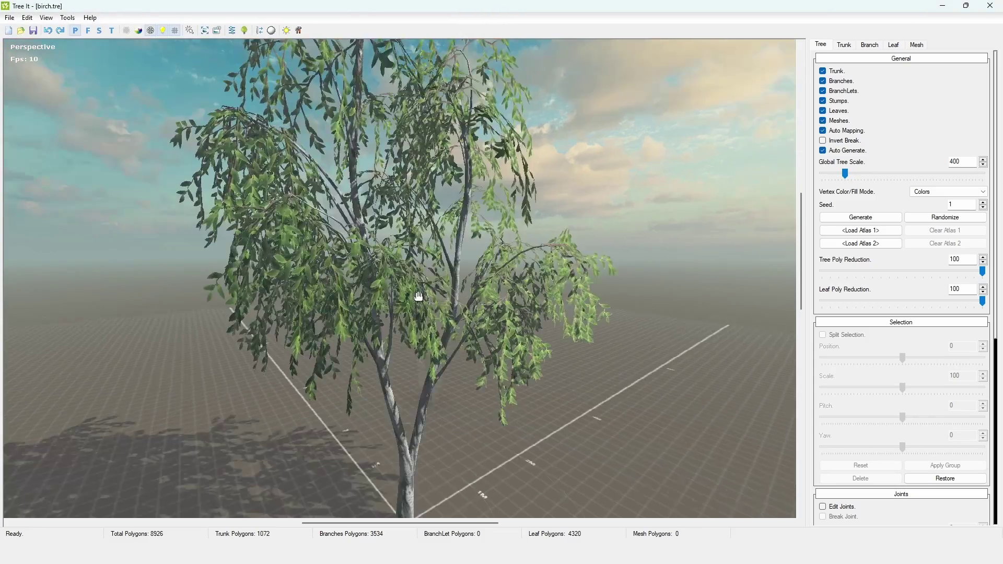
left_click_drag(415, 280, 85, 302)
scroll(397, 332, "up", 5)
scroll(397, 332, "down", 5)
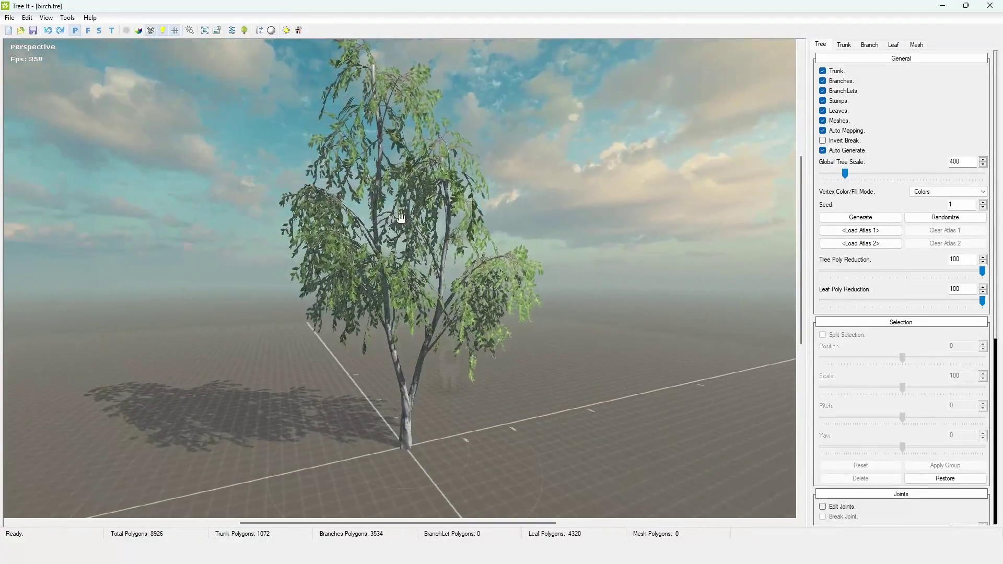
left_click(7, 16)
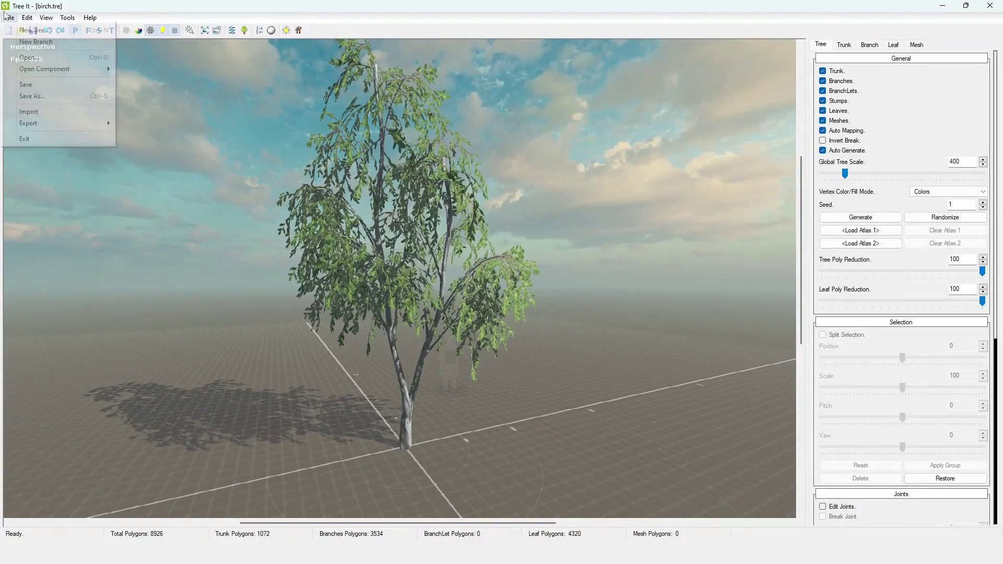
Step: Replace the birch with a new tree and raise its branch count to 24
left_click(32, 30)
left_click(478, 311)
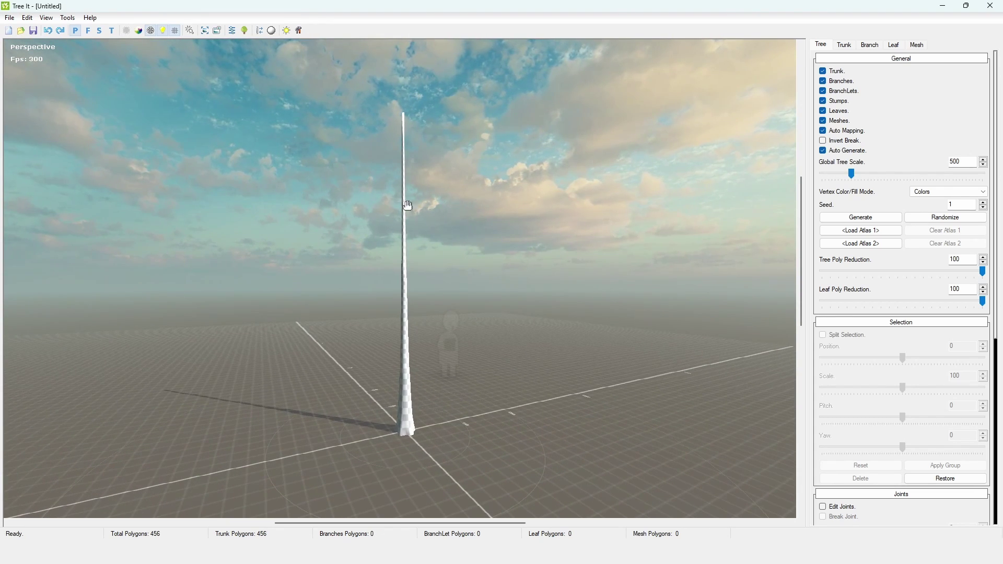
left_click(870, 45)
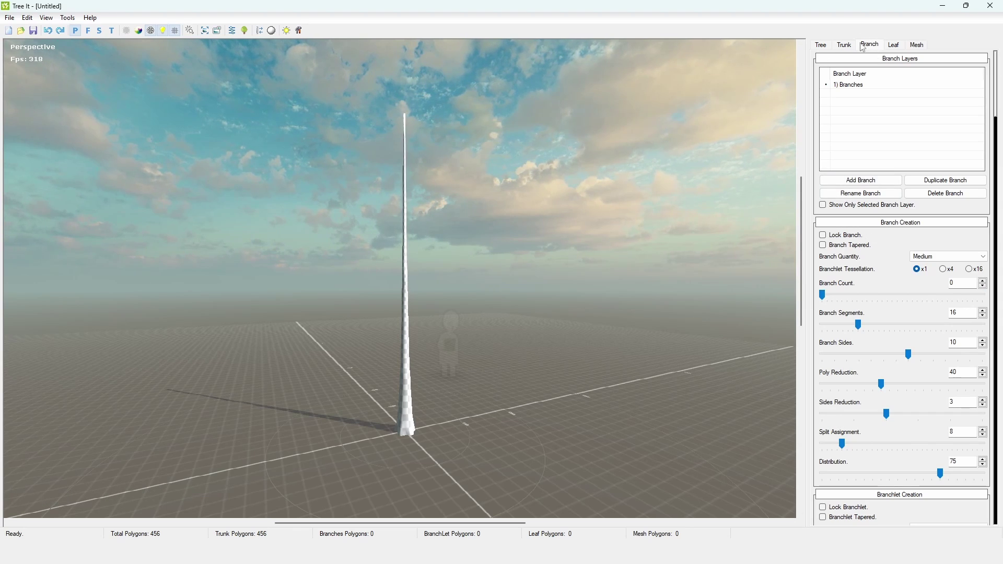
left_click_drag(827, 295, 882, 295)
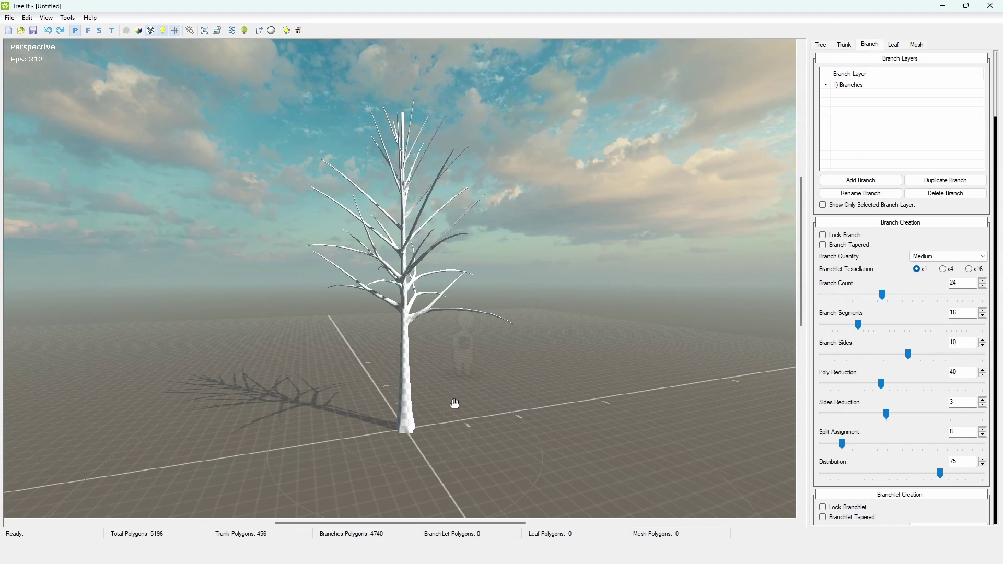
left_click_drag(455, 365, 731, 355)
Step: Reduce Branch Segments to 8 and check the branches from several angles
mouse_move(858, 325)
left_mouse_down()
mouse_move(916, 325)
mouse_move(857, 327)
left_mouse_up()
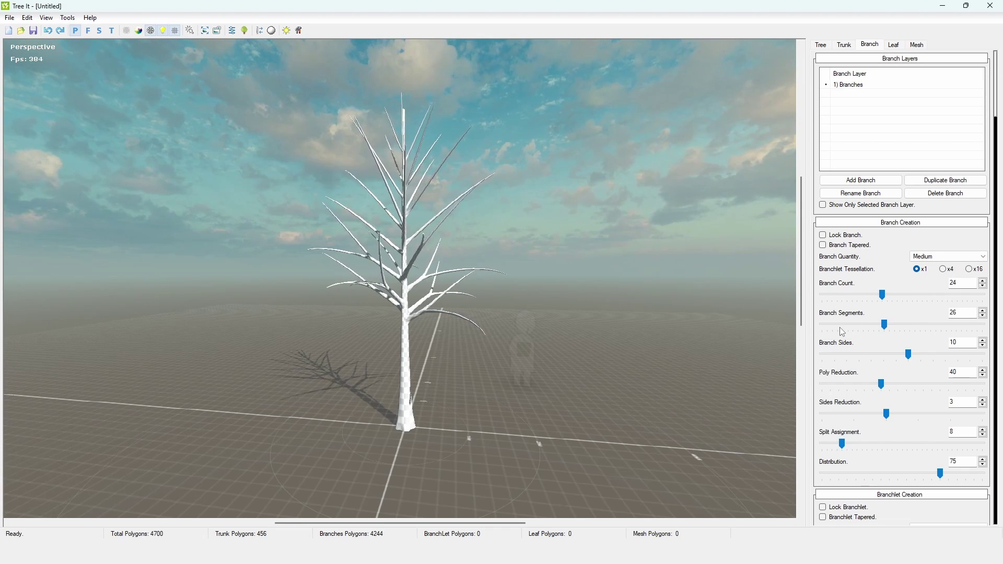
left_click_drag(852, 327, 838, 326)
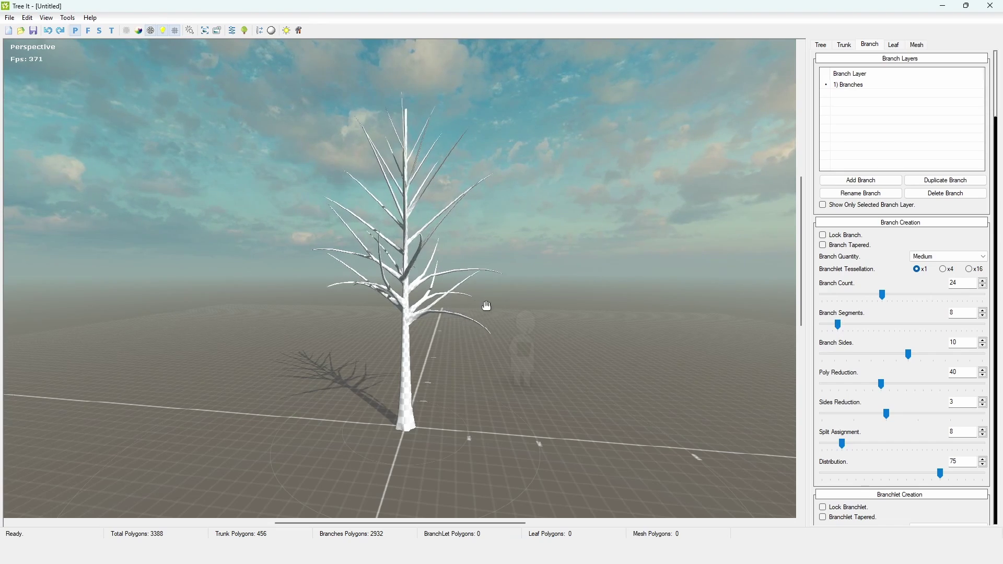
scroll(466, 353, "up", 6)
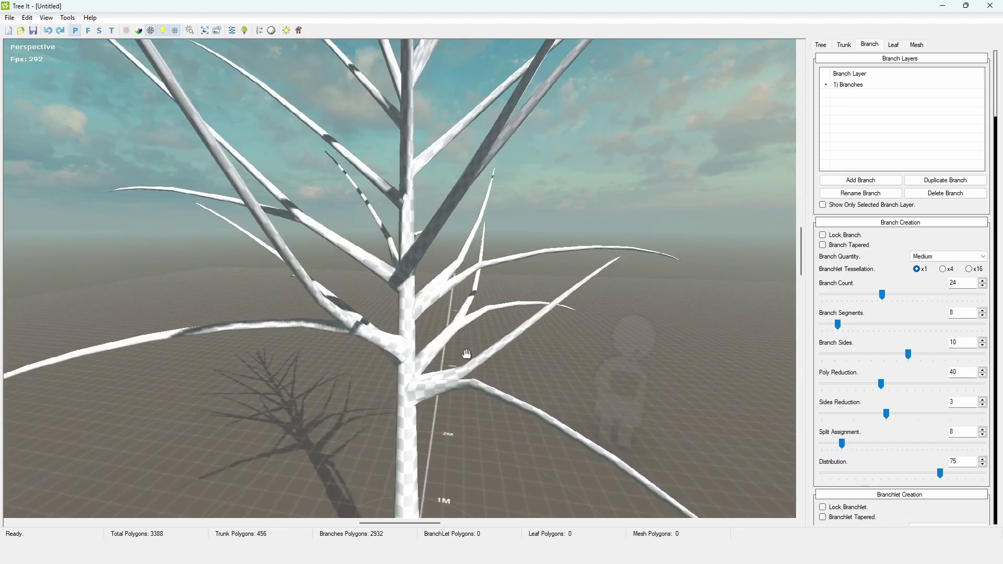
left_click_drag(466, 354, 601, 340)
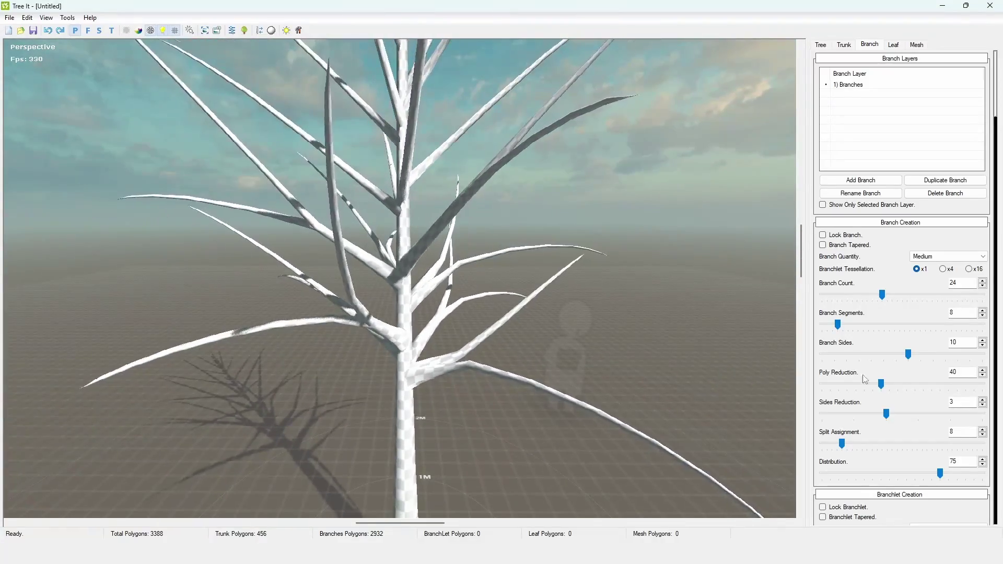
left_click_drag(548, 286, 475, 321)
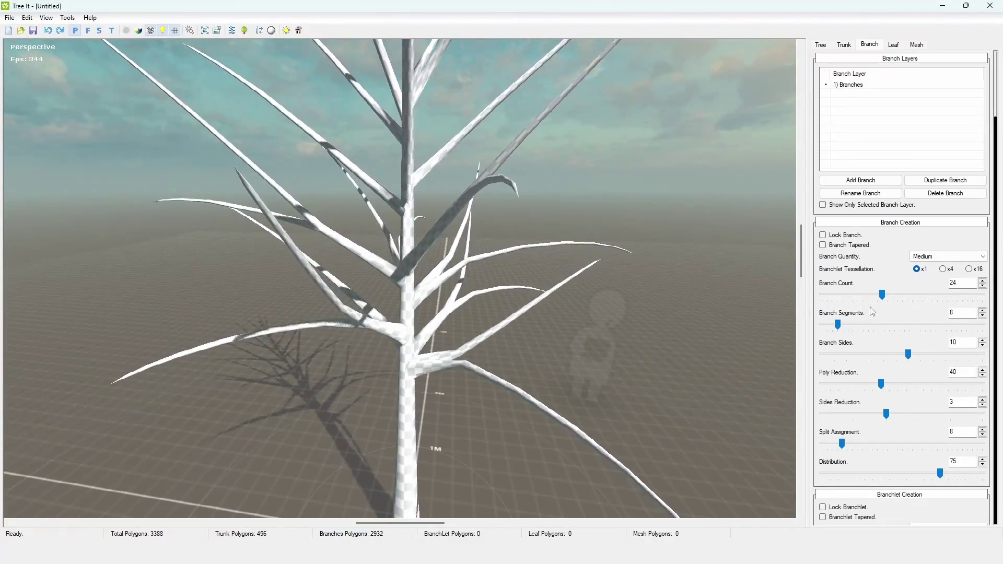
Step: Lower Branch Sides to 8, bringing the tree to 2974 polygons
left_click_drag(907, 354, 883, 354)
scroll(562, 235, "down", 5)
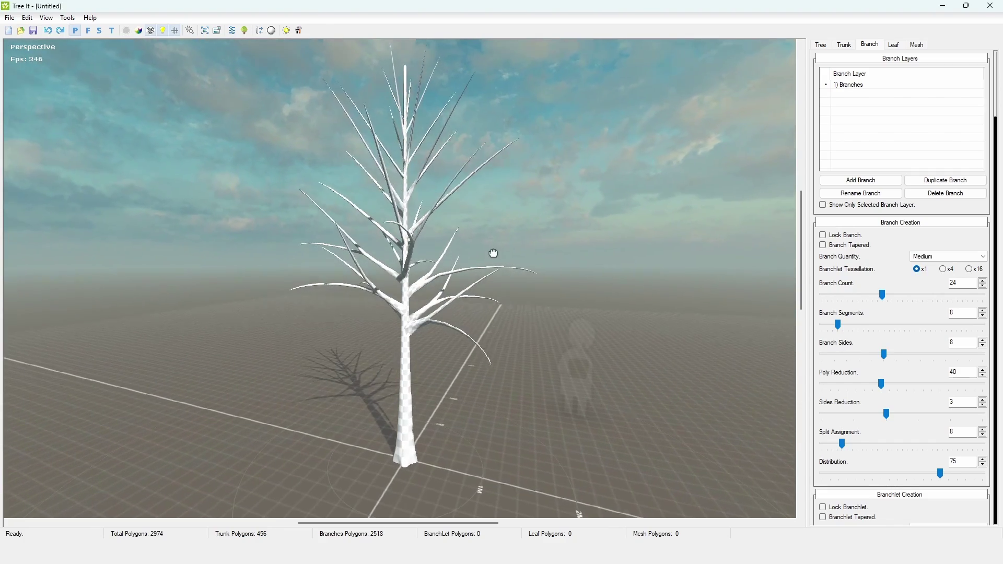
left_click_drag(493, 253, 553, 245)
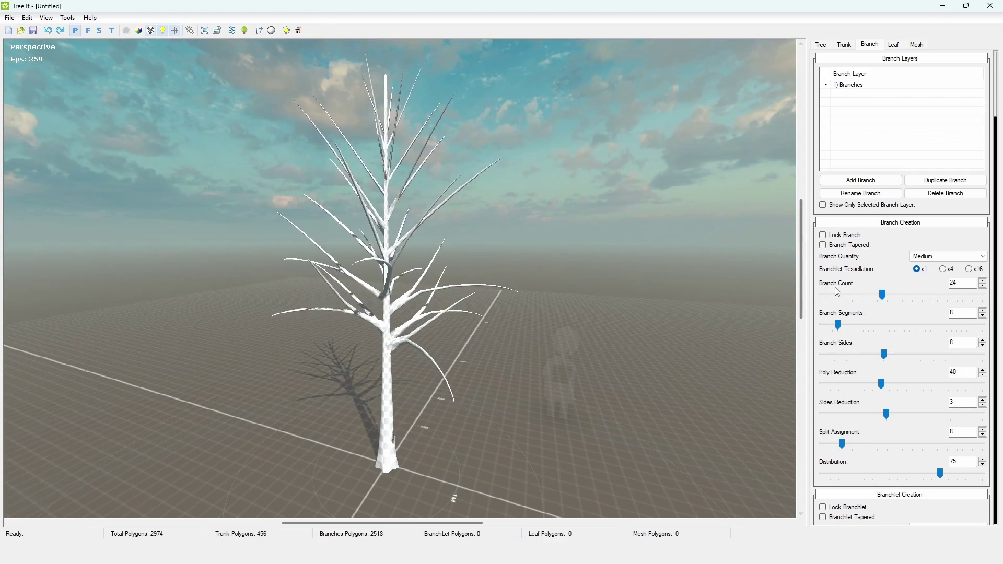
scroll(837, 291, "down", 3)
scroll(838, 292, "up", 3)
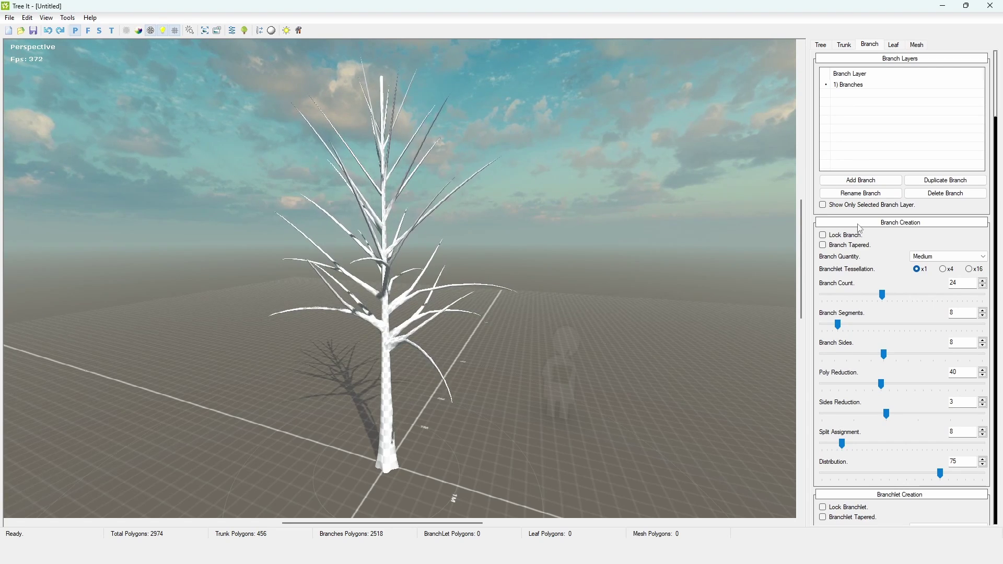
Step: Collapse every Branch settings section, from Branch Creation through Branch Roll
left_click(875, 224)
left_click(870, 238)
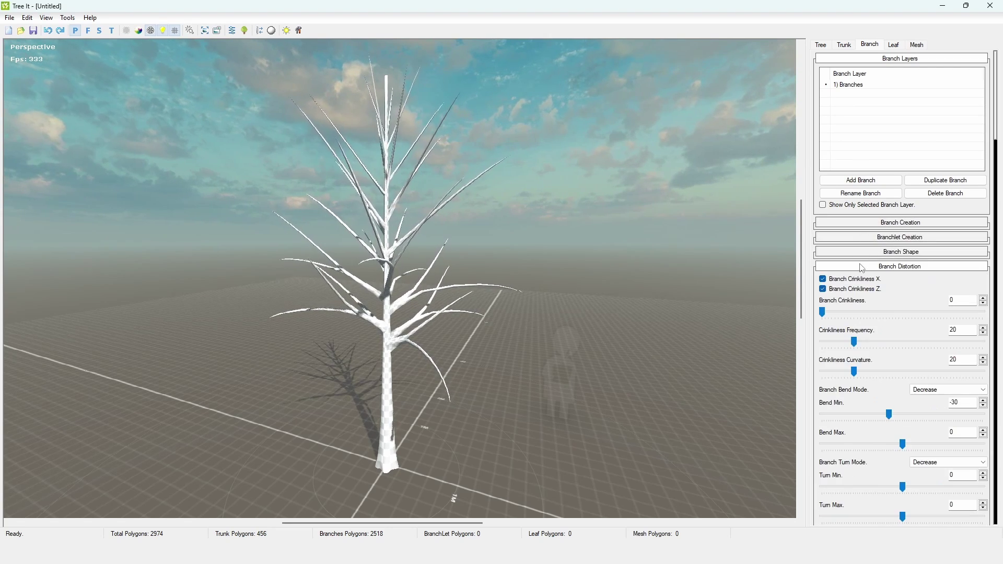
left_click(862, 267)
left_click(862, 282)
left_click(861, 297)
left_click(861, 311)
left_click(861, 326)
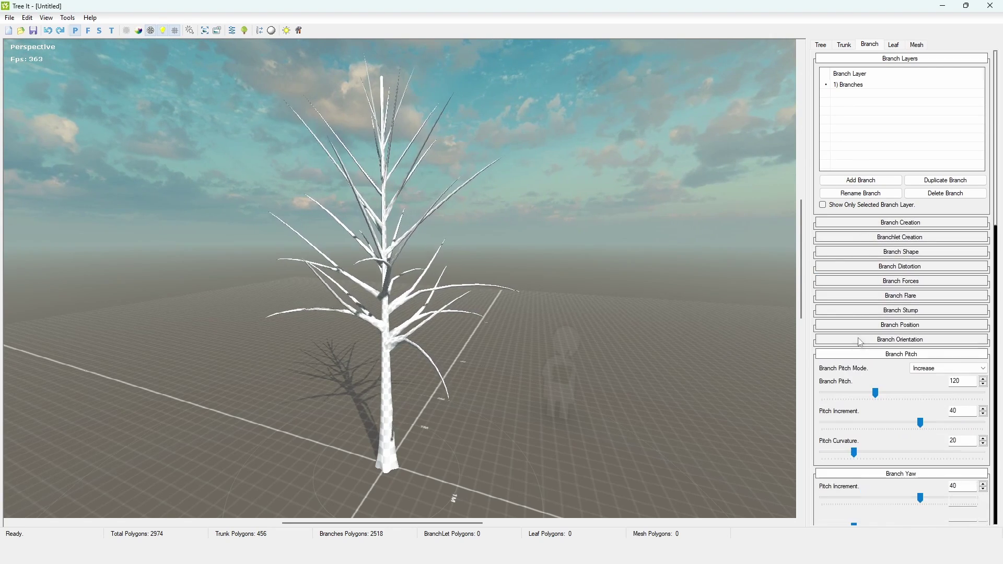
left_click(875, 355)
left_click(873, 369)
left_click(877, 383)
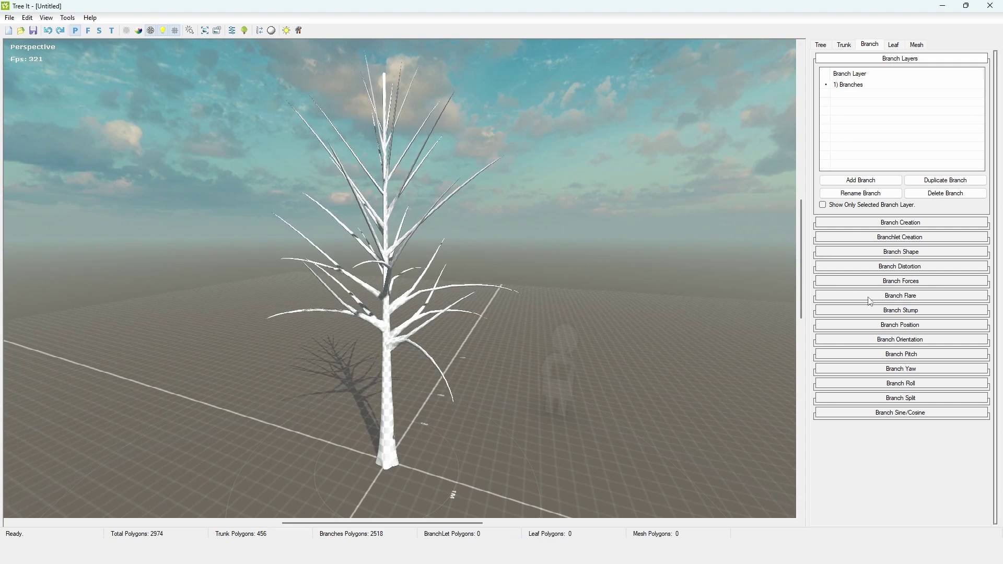
Step: Set Branch Gravity to 12 in Branch Forces and adjust its gravity curvature
left_click(909, 282)
left_click_drag(904, 312, 913, 309)
left_click_drag(855, 338, 845, 338)
Step: Raise Branch Gravity to 16 with gravity curvature 14, and set Branch Pitch to 36
left_click_drag(854, 397, 851, 397)
left_click_drag(912, 307, 918, 307)
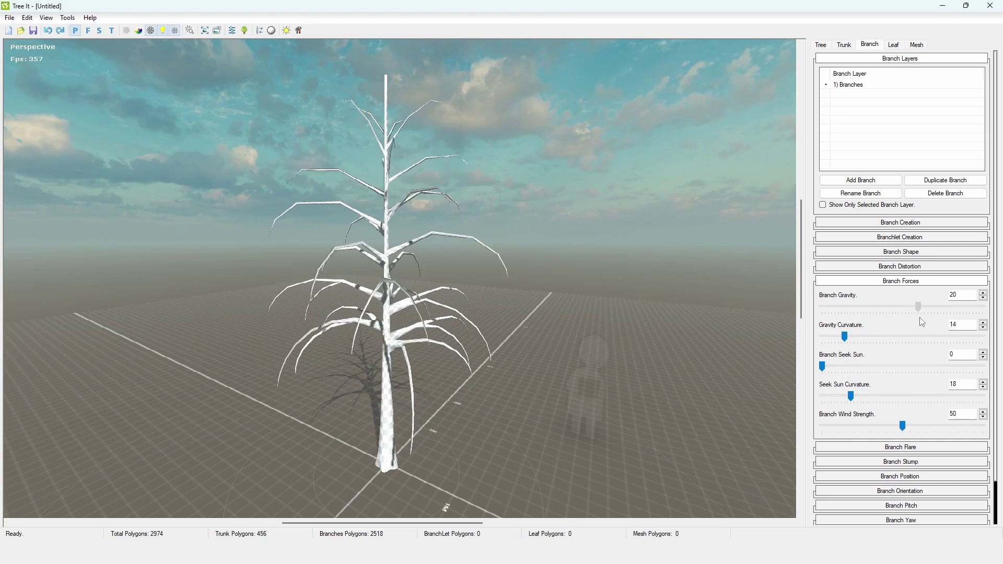
left_click(901, 506)
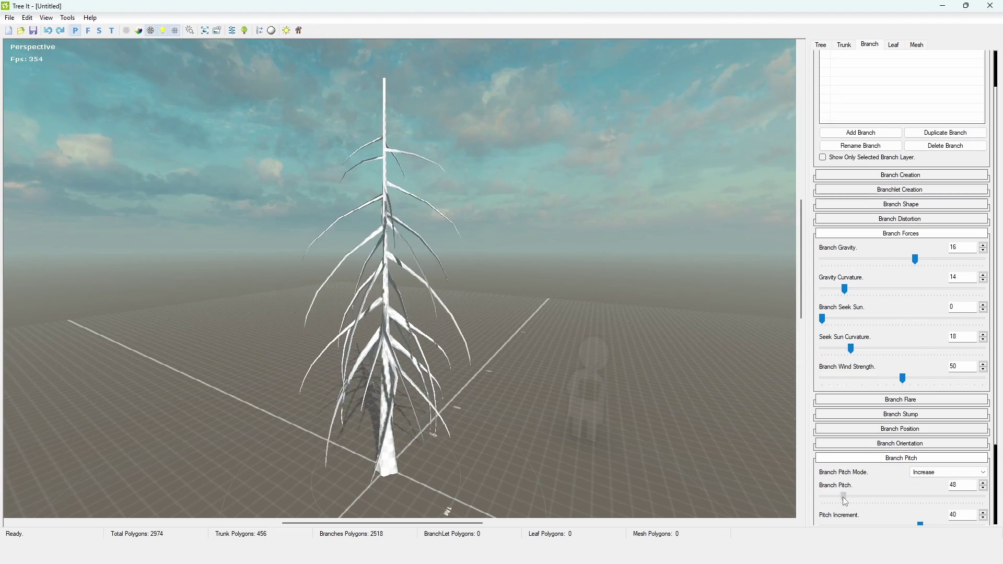
left_click_drag(739, 434, 507, 347)
left_click_drag(849, 498, 842, 497)
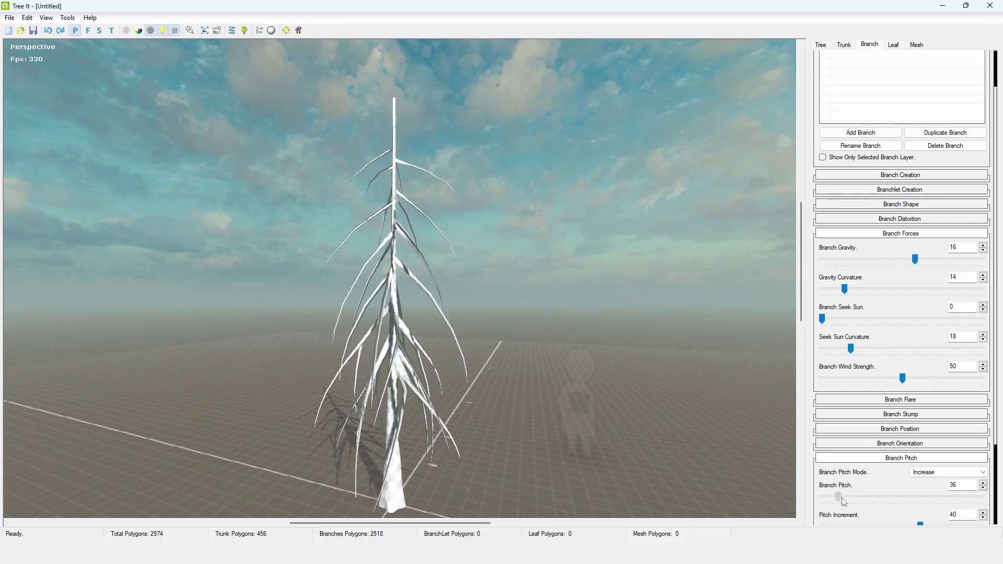
left_click_drag(757, 459, 165, 327)
left_click_drag(431, 364, 455, 360)
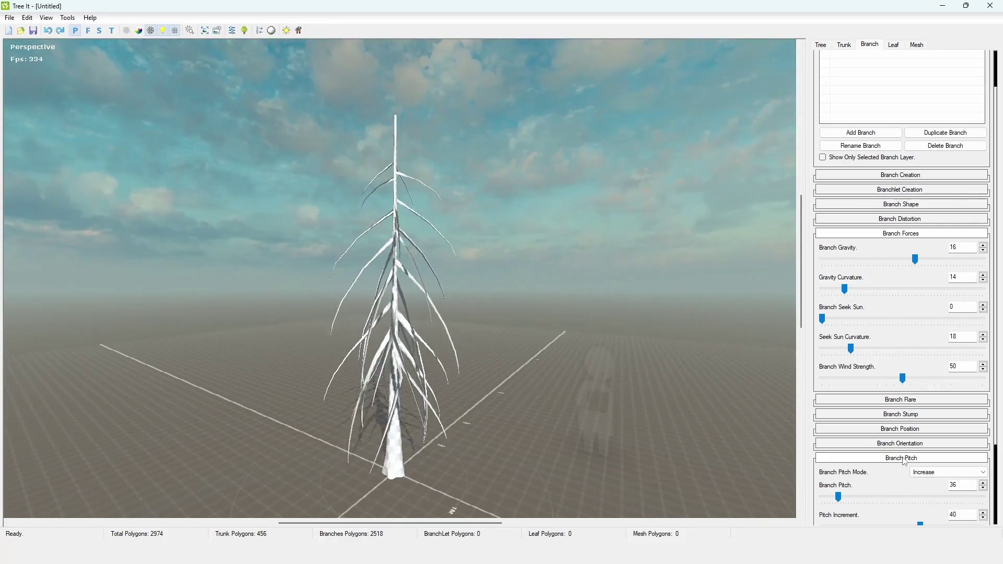
left_click(900, 457)
Step: Set Branch Distortion Crinkliness to 14 and orbit around the conifer
scroll(901, 339, "up", 3)
left_click(900, 265)
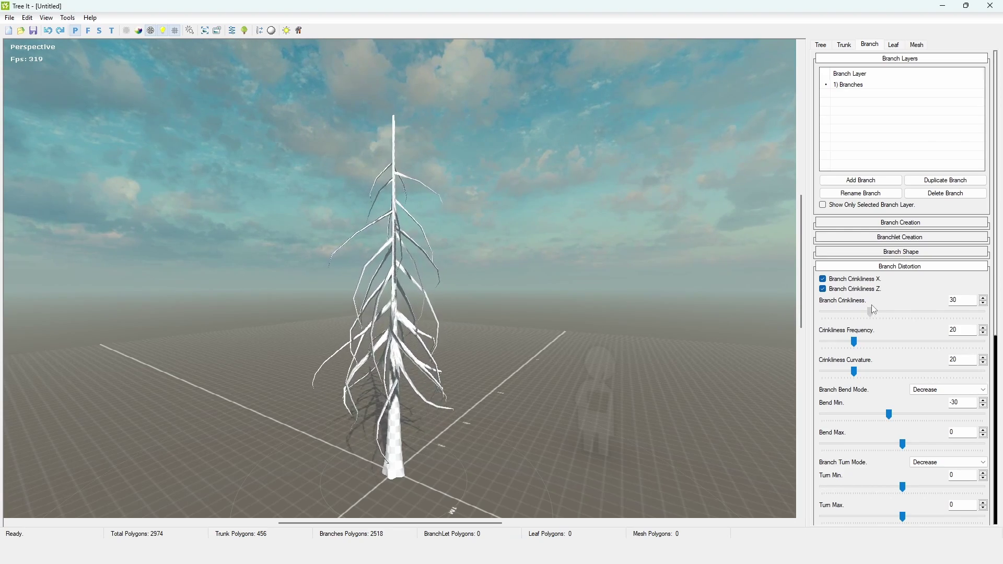
left_click_drag(869, 308, 844, 312)
mouse_move(645, 313)
left_mouse_down()
mouse_move(634, 306)
mouse_move(647, 398)
mouse_move(329, 385)
mouse_move(302, 405)
mouse_move(584, 466)
mouse_move(597, 416)
mouse_move(464, 320)
mouse_move(340, 341)
mouse_move(557, 336)
mouse_move(535, 354)
mouse_move(389, 318)
mouse_move(627, 317)
left_mouse_up()
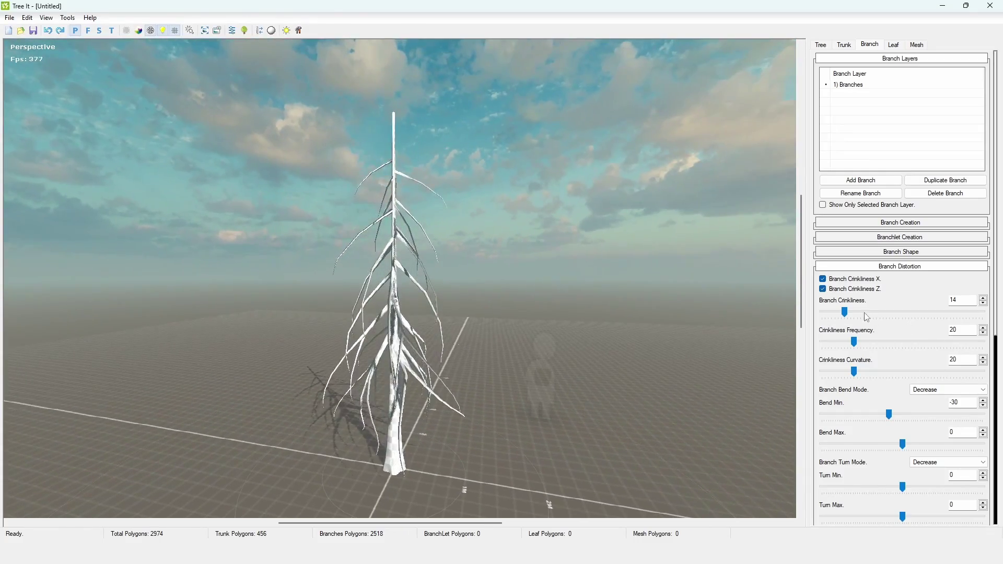
left_click_drag(575, 340, 358, 309)
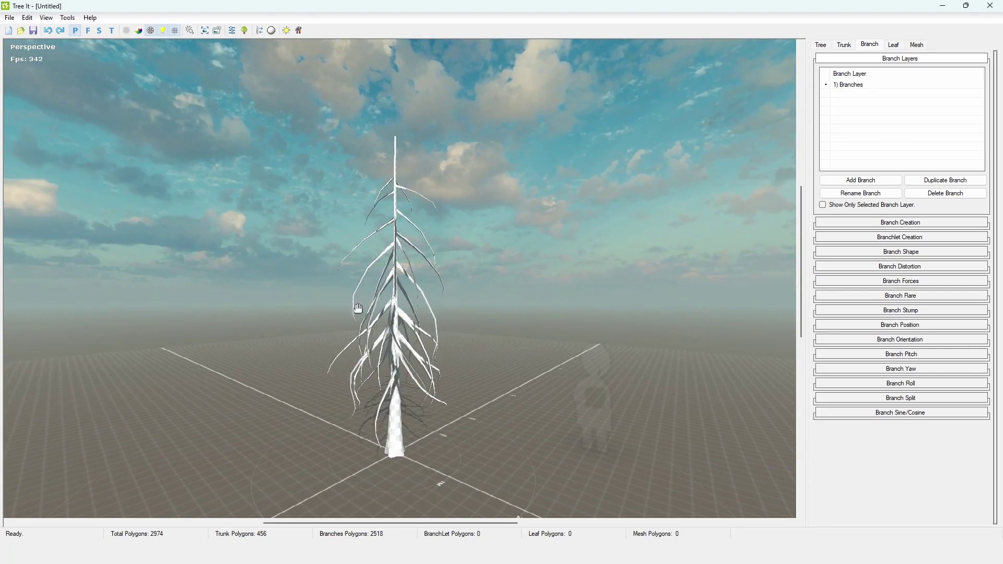
Step: Raise Branch Position Min from 40 to 50 so branches start higher on the trunk
left_click(875, 328)
scroll(826, 384, "down", 1)
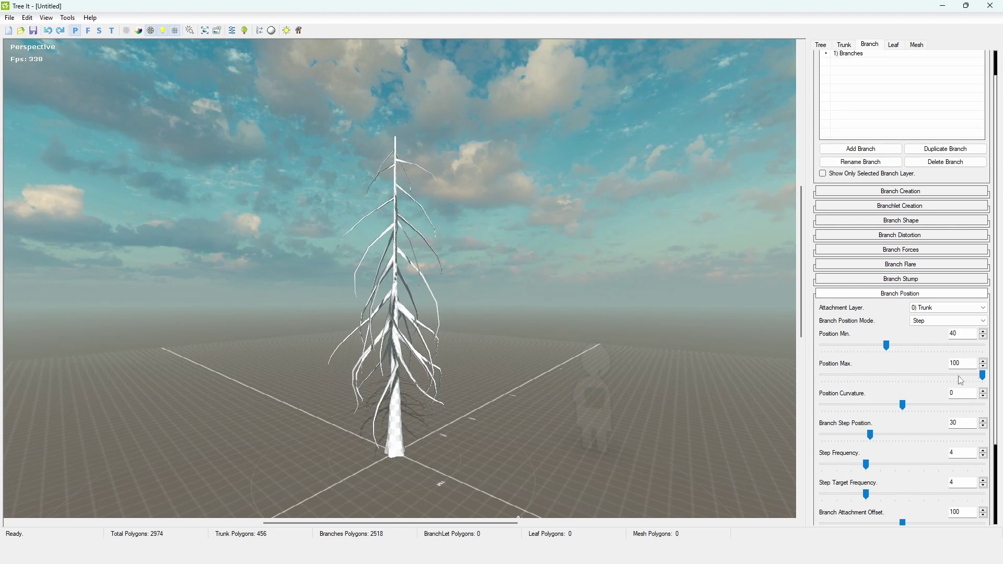
left_click_drag(577, 277, 574, 313)
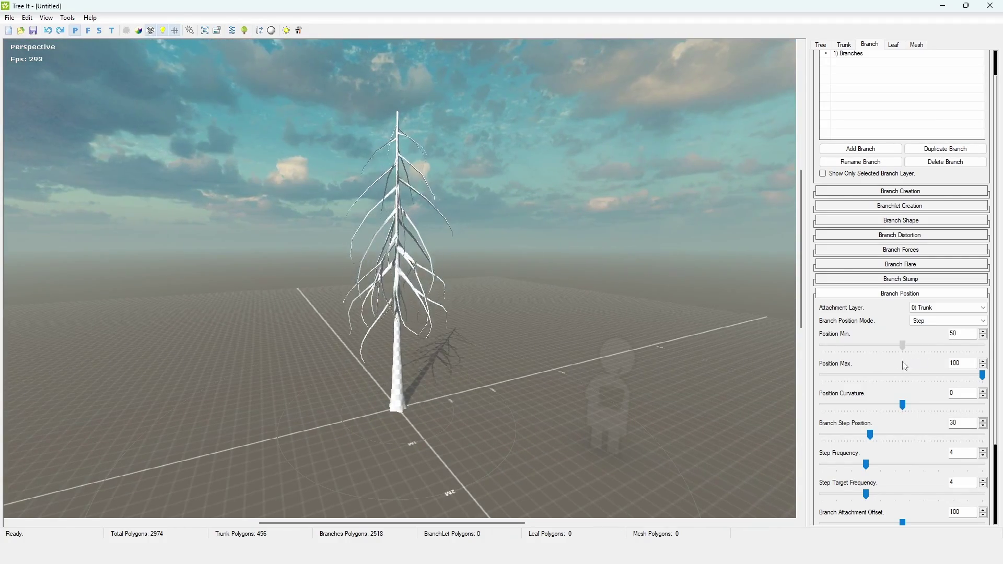
Step: Drag Branchlet Count down to 0 so the branches carry no branchlets
left_click(900, 293)
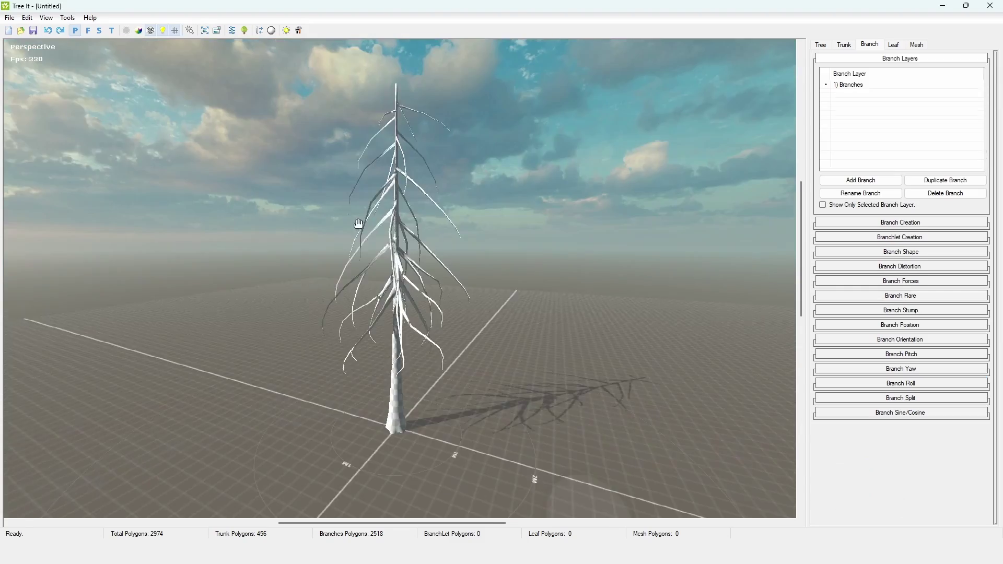
left_click_drag(358, 224, 503, 169)
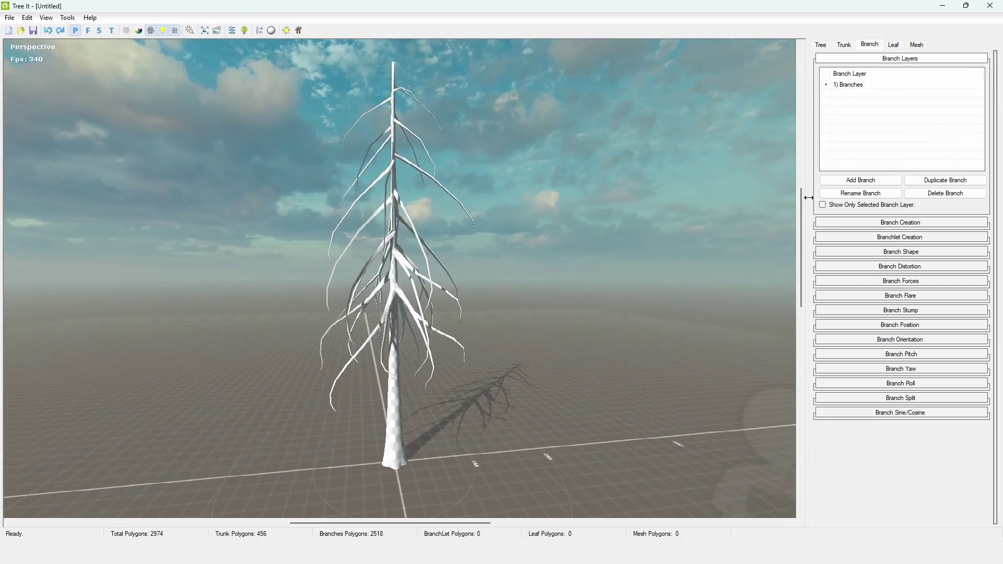
left_click(869, 239)
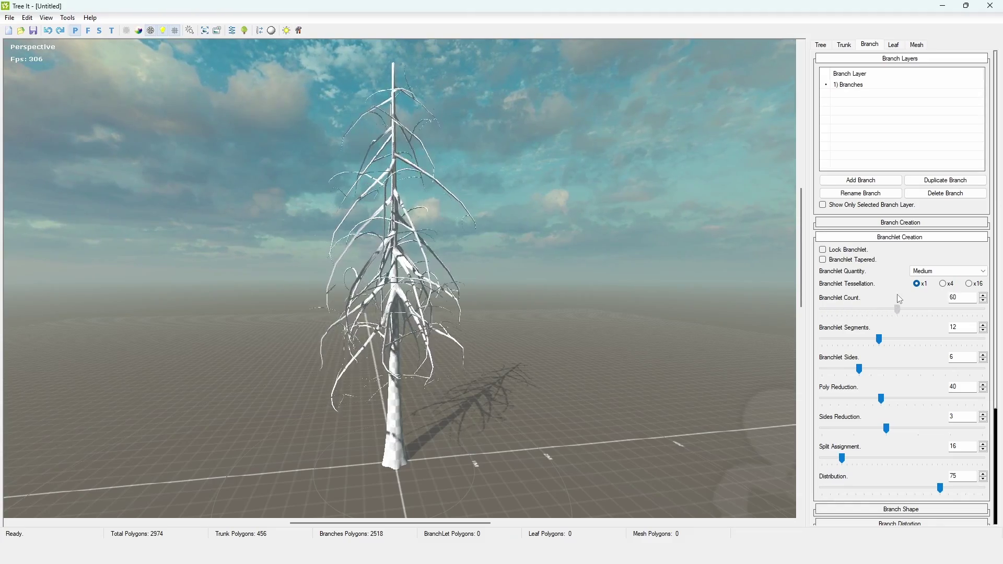
left_click_drag(314, 425, 293, 182)
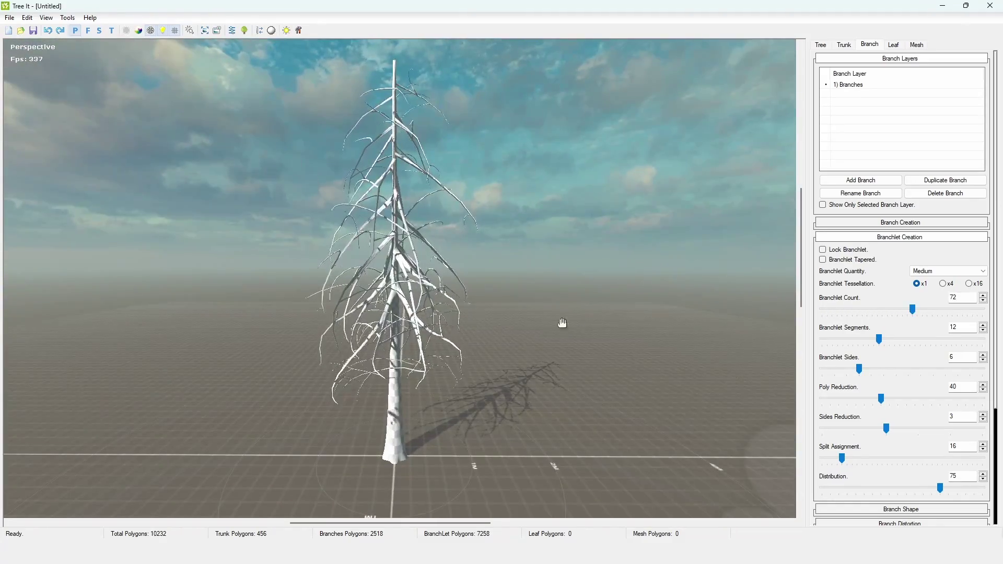
left_click_drag(562, 325, 512, 329)
scroll(787, 324, "up", 8)
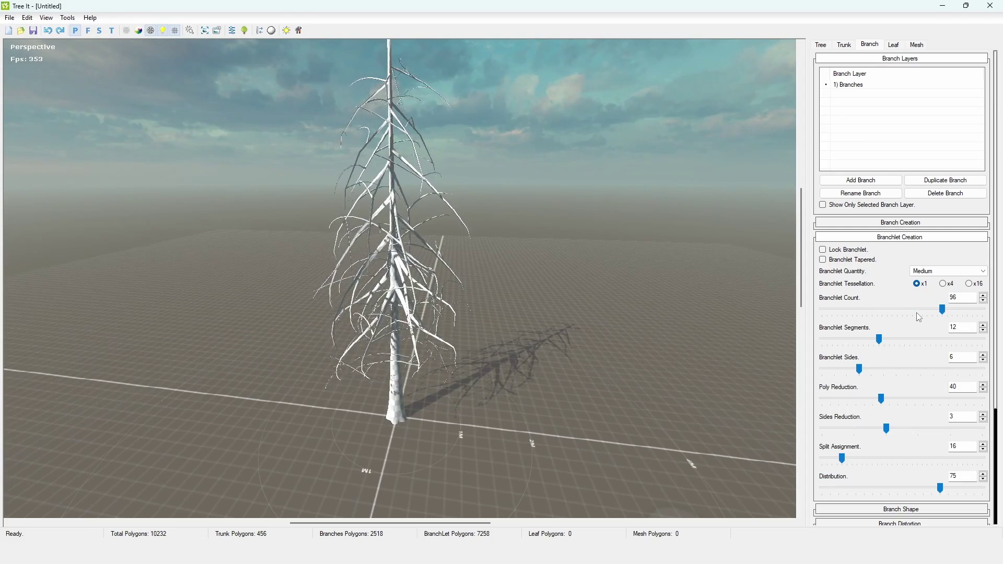
left_click_drag(942, 309, 823, 317)
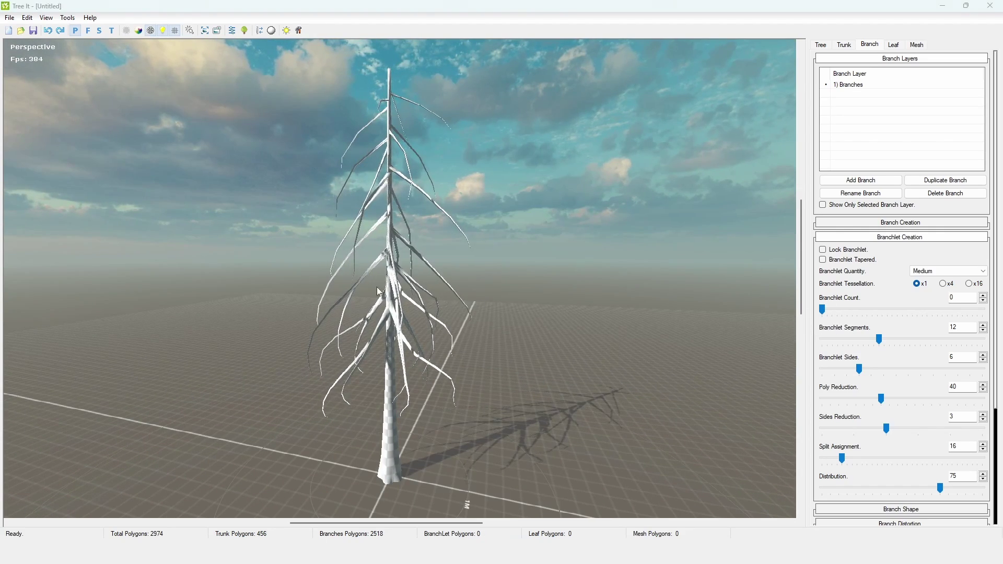
key("ctrl+s")
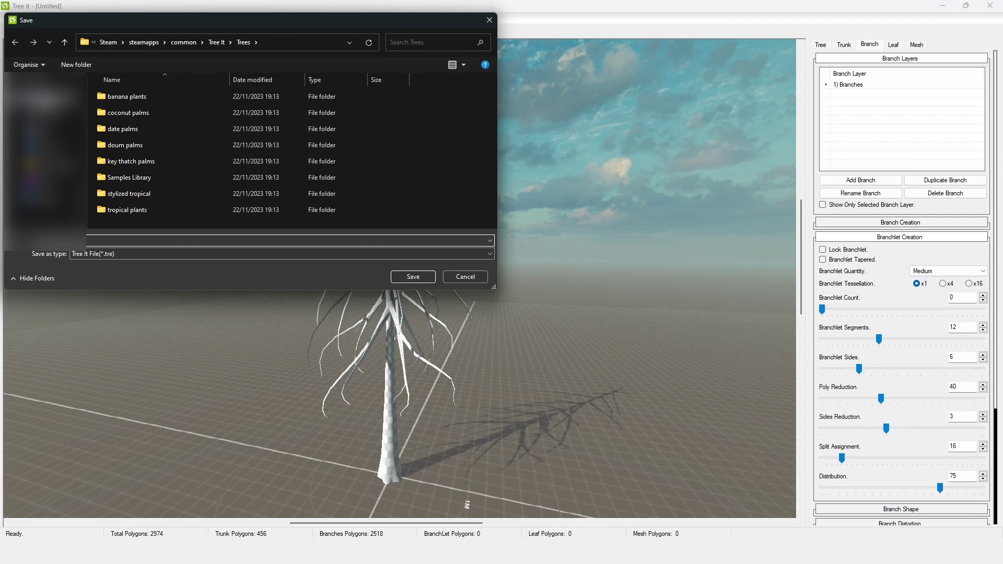
left_click(41, 104)
left_click(42, 146)
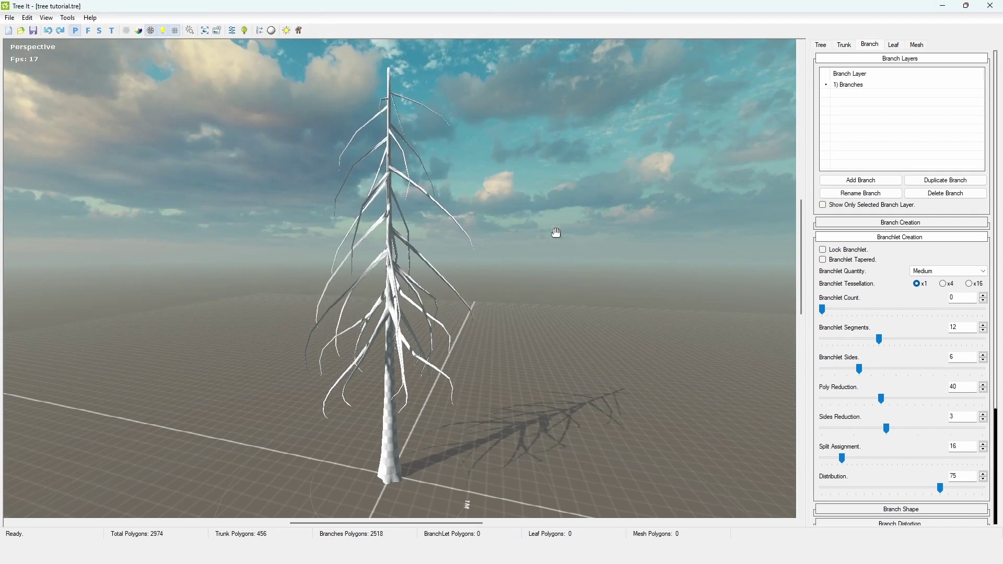
left_click_drag(345, 400, 324, 417)
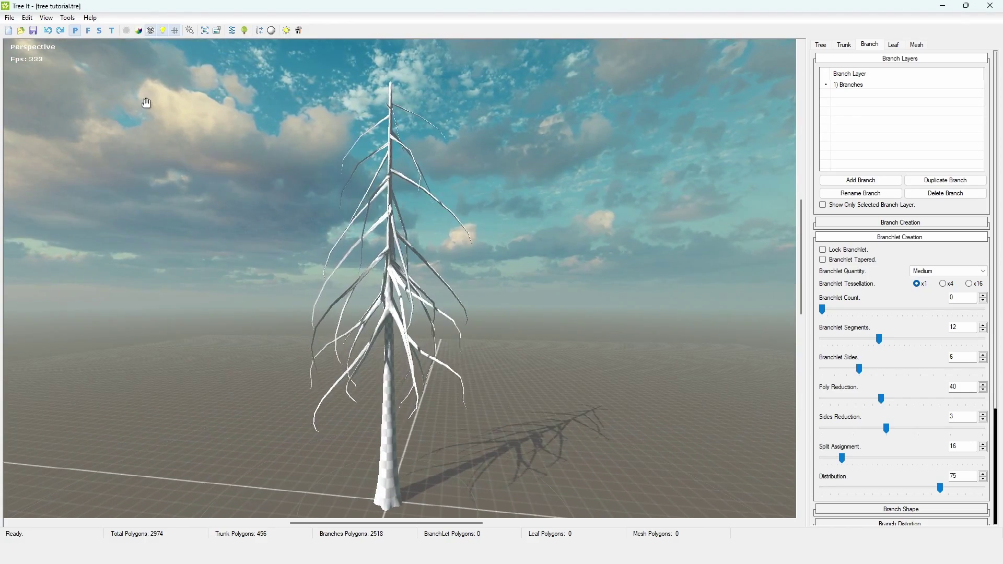
left_click_drag(235, 430, 131, 324)
Step: Set Branch Length 0, Length Increment 100, Length Curvature -44 and Branch Radius 64
left_click(900, 508)
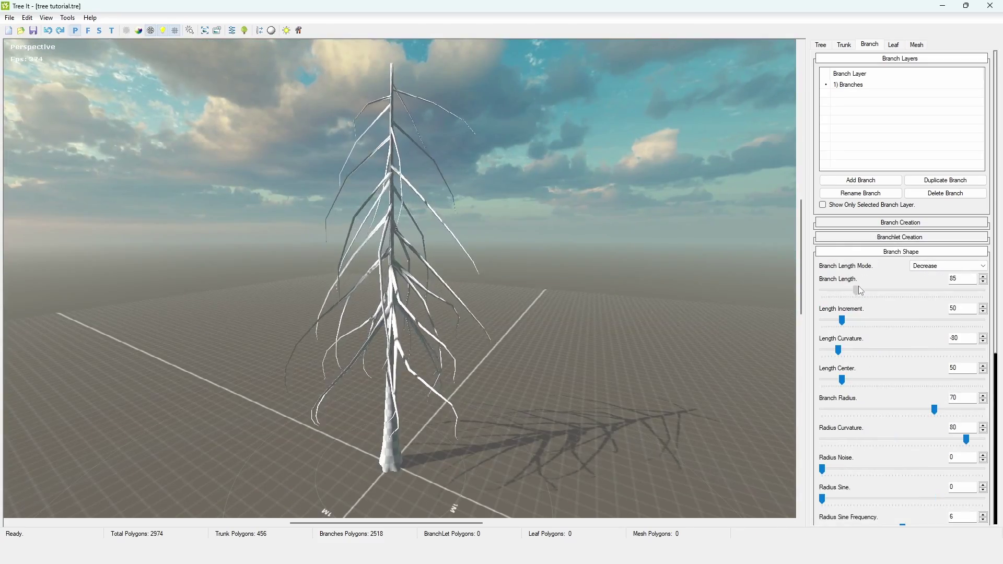
mouse_move(860, 291)
left_mouse_down()
mouse_move(844, 296)
mouse_move(857, 300)
left_mouse_up()
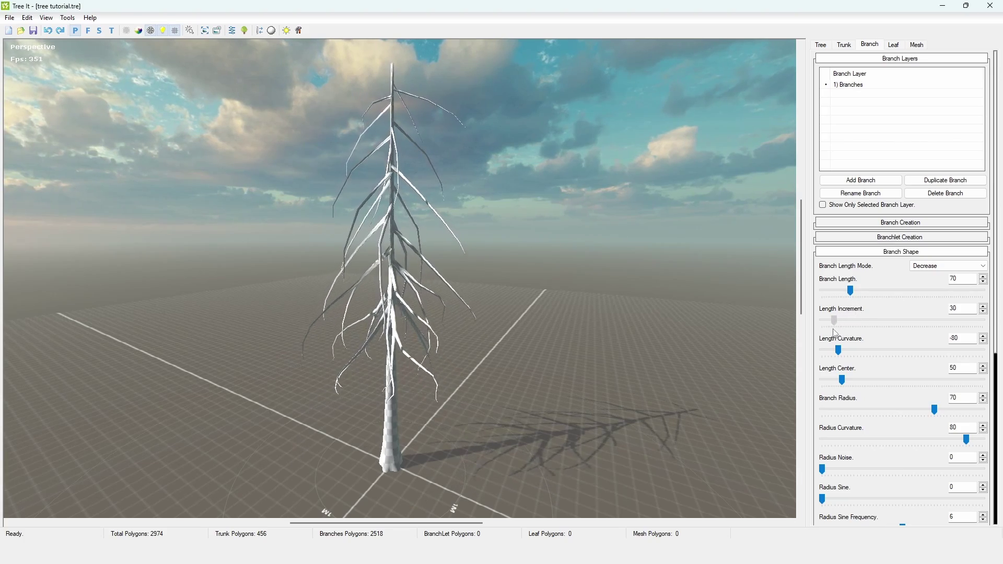
left_click_drag(822, 320, 884, 331)
left_click_drag(850, 290, 824, 298)
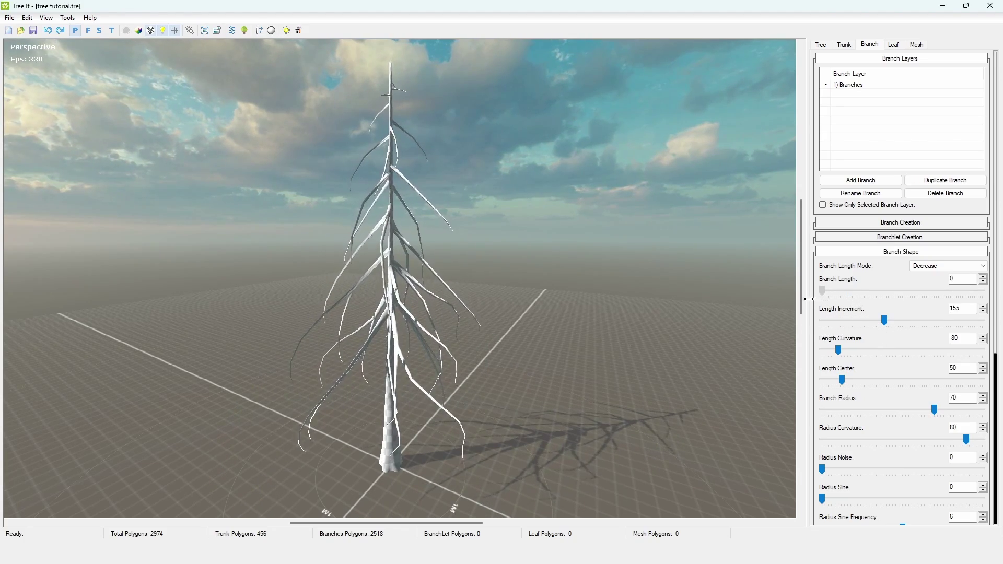
left_click_drag(884, 320, 867, 355)
scroll(862, 436, "down", 1)
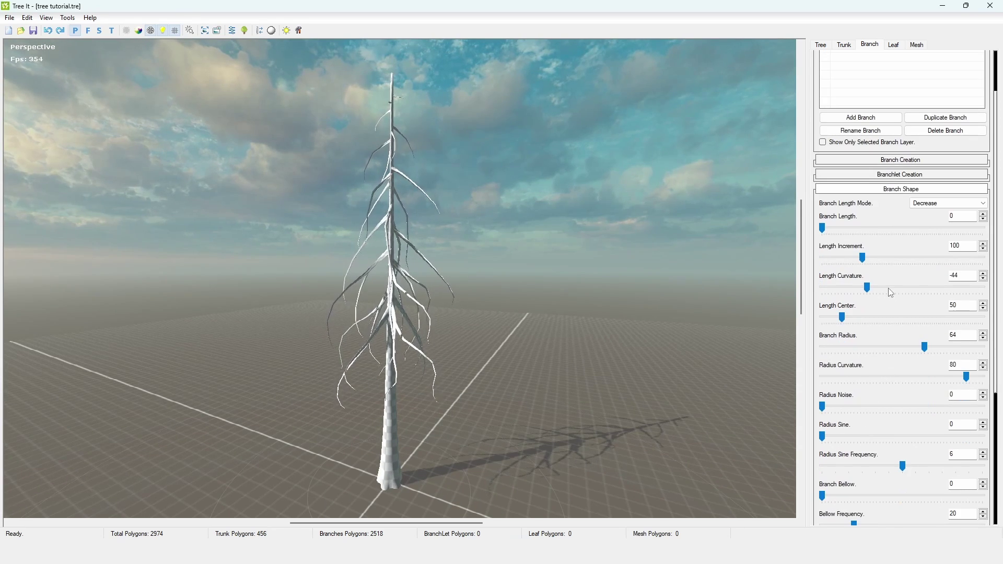
left_click(897, 190)
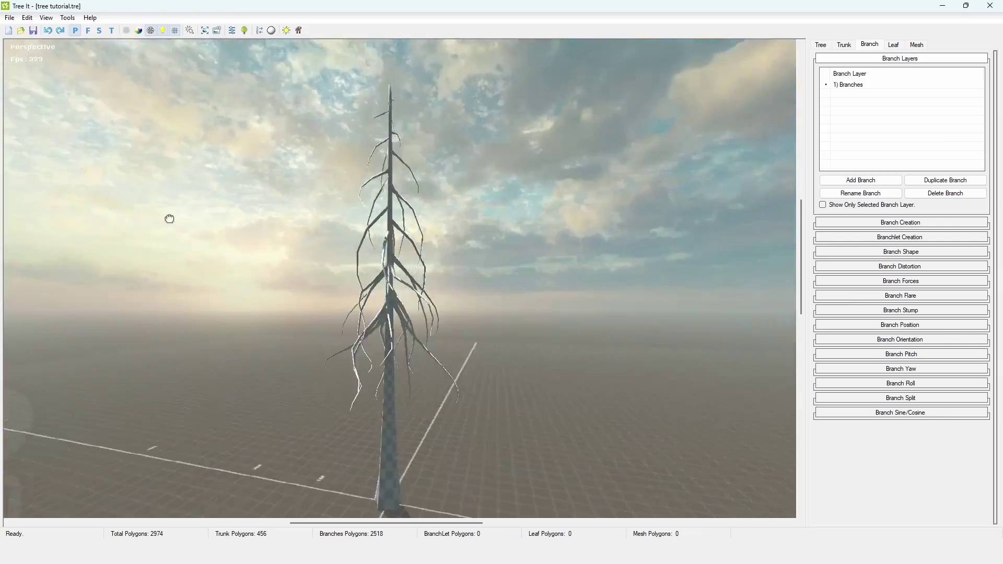
Step: Lower Branch Crinkliness from 20 to 8 and orbit to check the smoother branches
left_click_drag(168, 218, 732, 276)
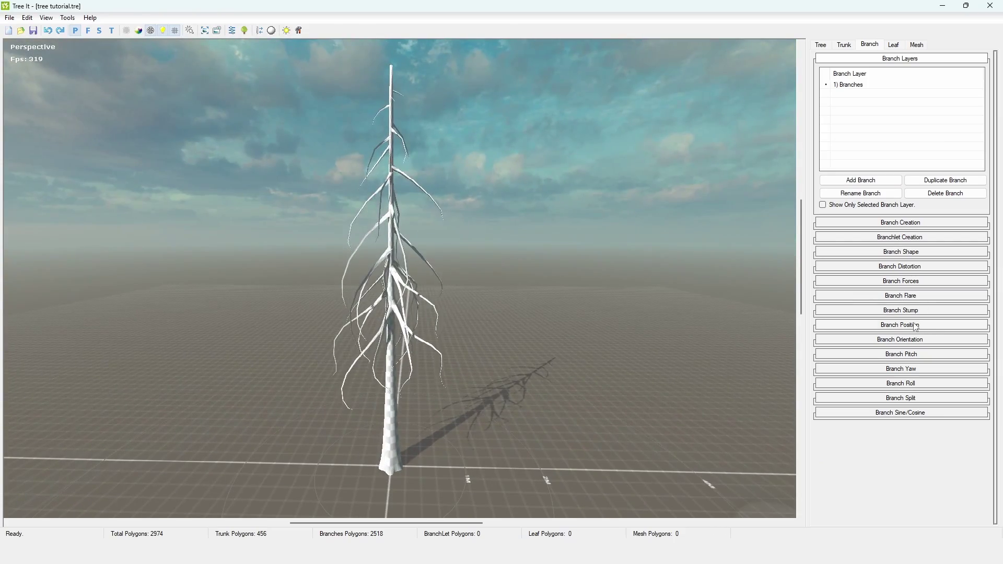
left_click(918, 267)
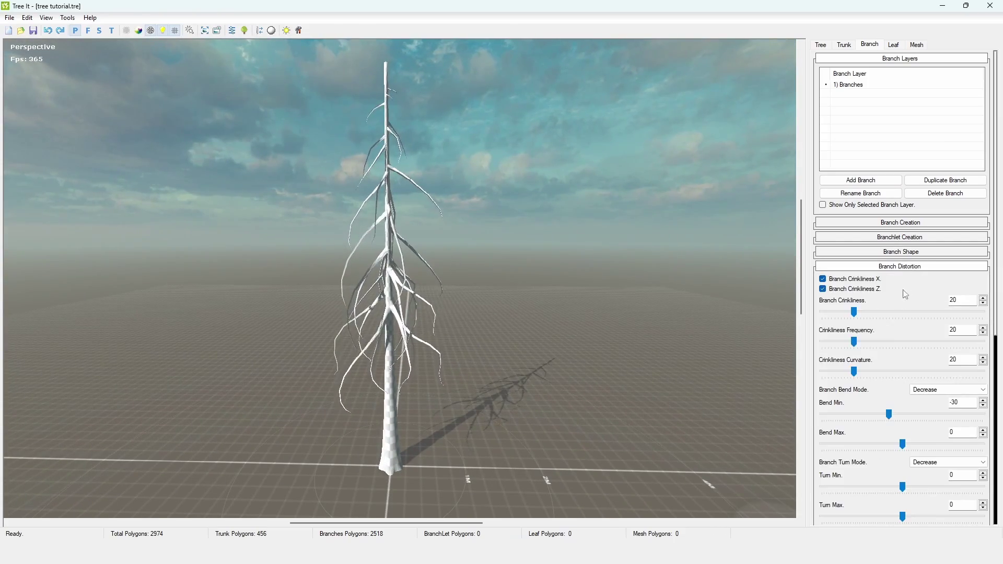
left_click_drag(757, 261, 700, 277)
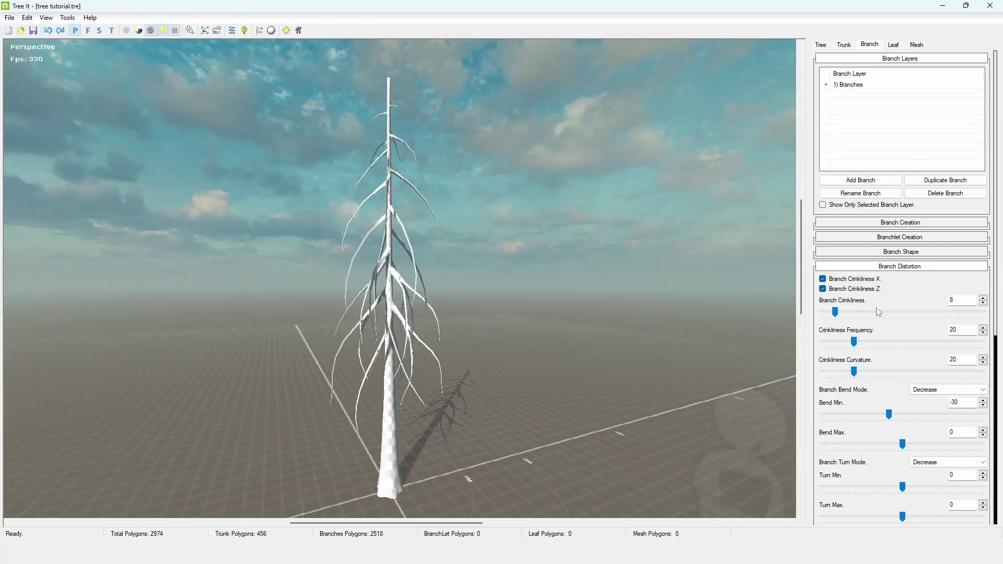
scroll(907, 385, "down", 8)
scroll(853, 385, "up", 8)
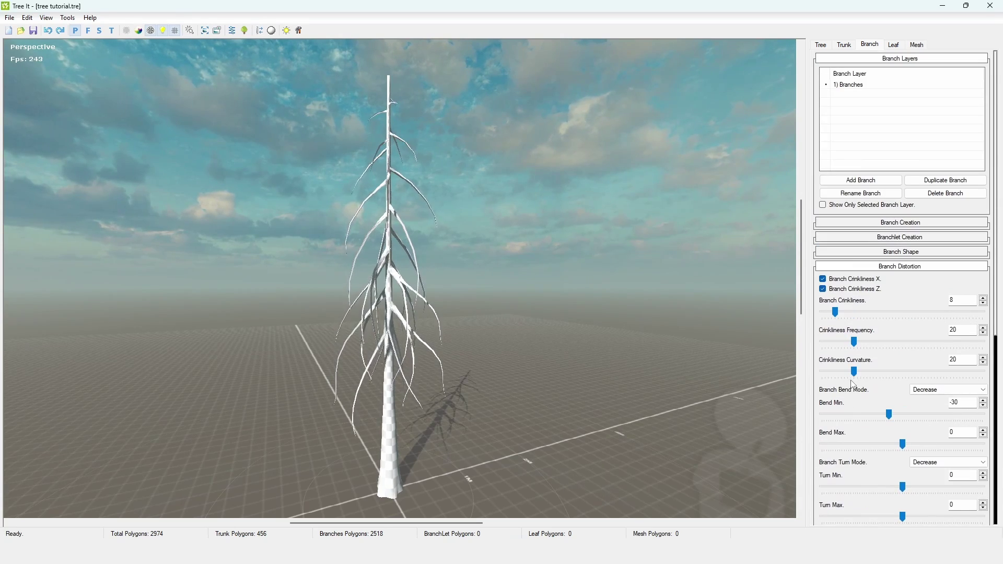
left_click(898, 267)
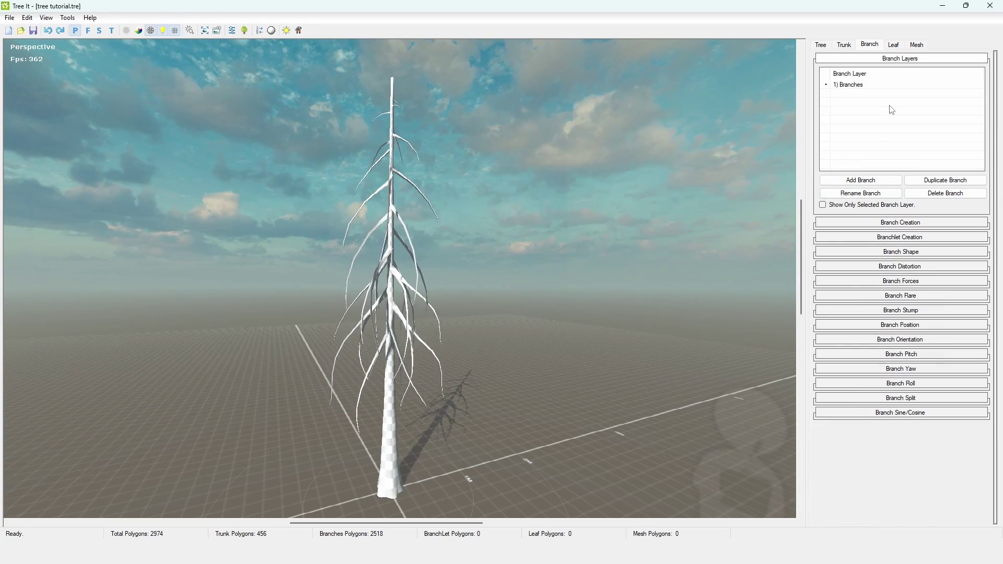
left_click_drag(662, 167, 609, 236)
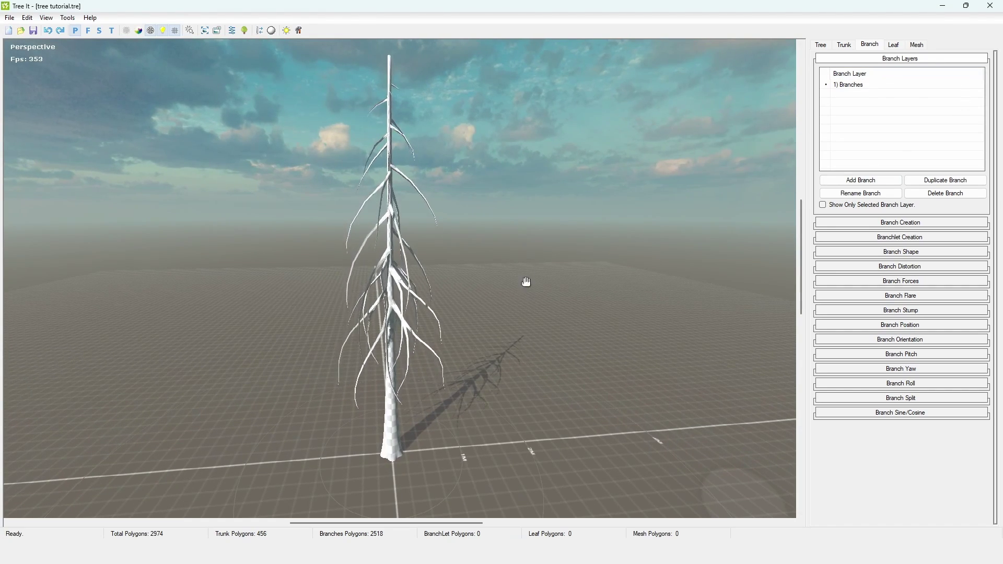
left_click_drag(526, 282, 475, 259)
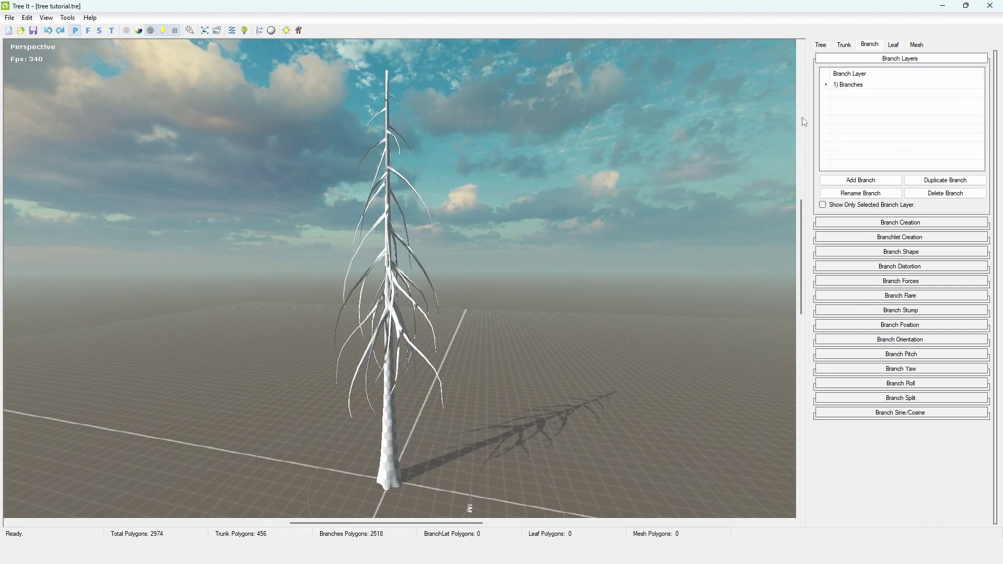
Step: On the Trunk tab, preview bark05 and bark07, then pick bark06.png as the base texture
left_click(845, 46)
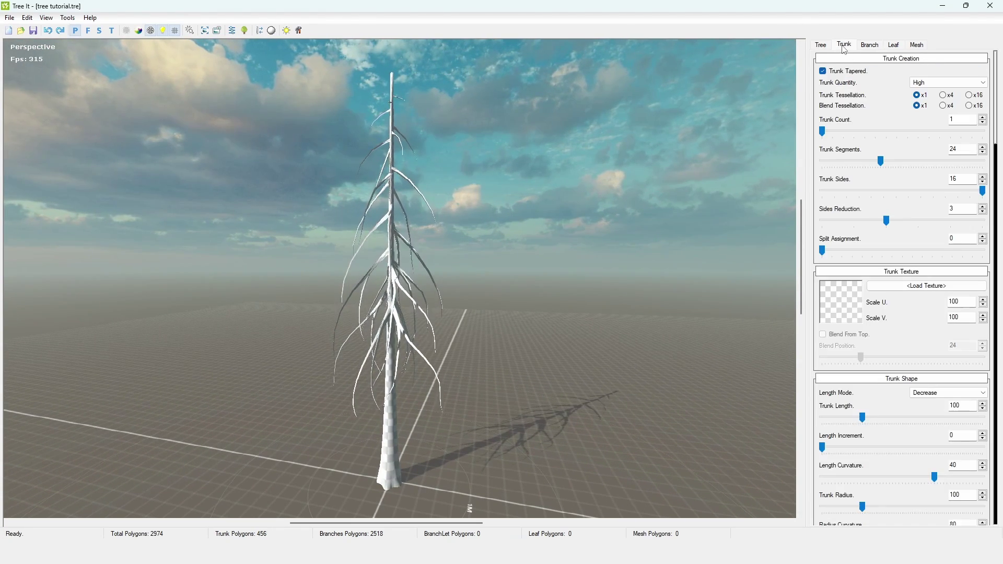
scroll(891, 230, "down", 3)
scroll(891, 230, "up", 2)
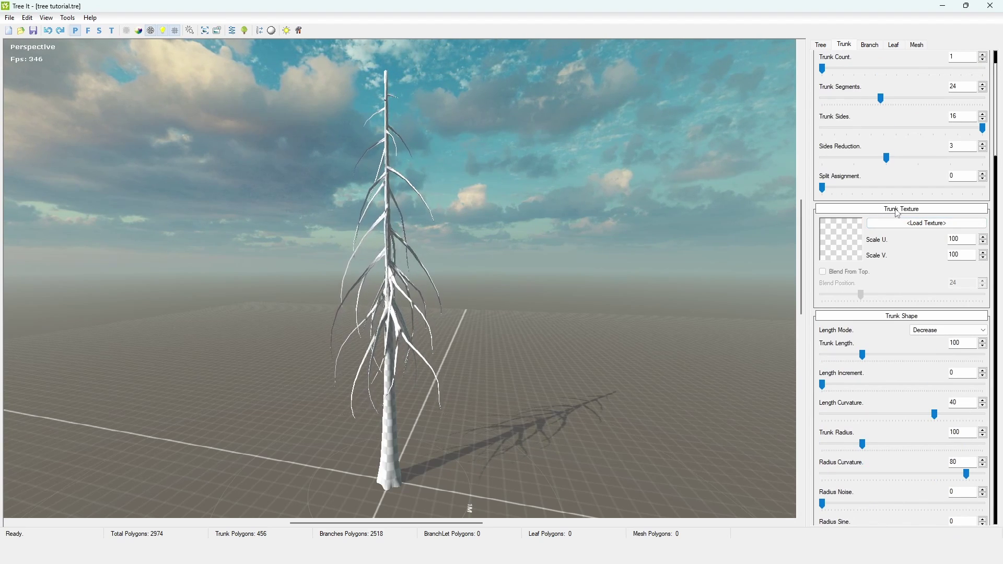
left_click(901, 228)
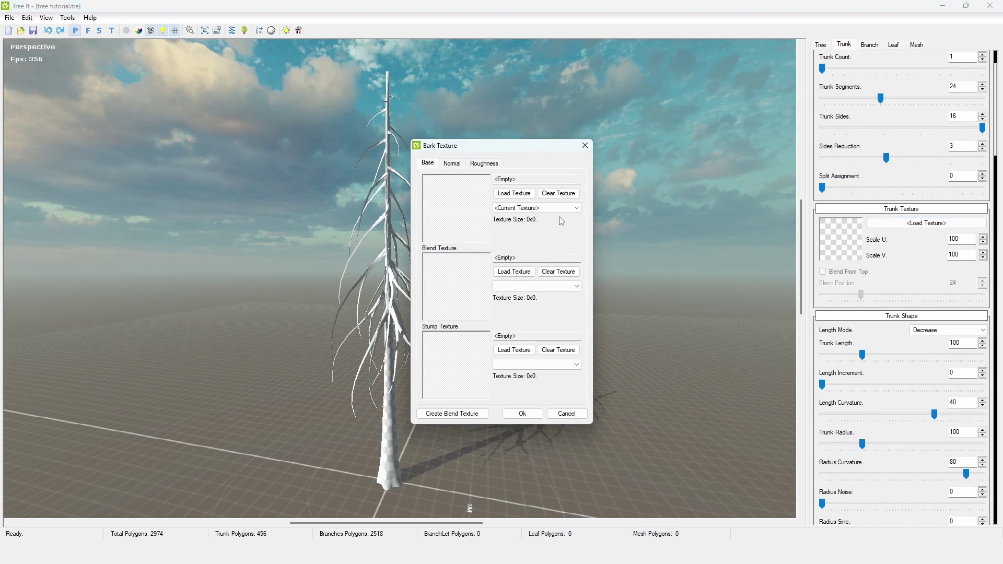
left_click(538, 208)
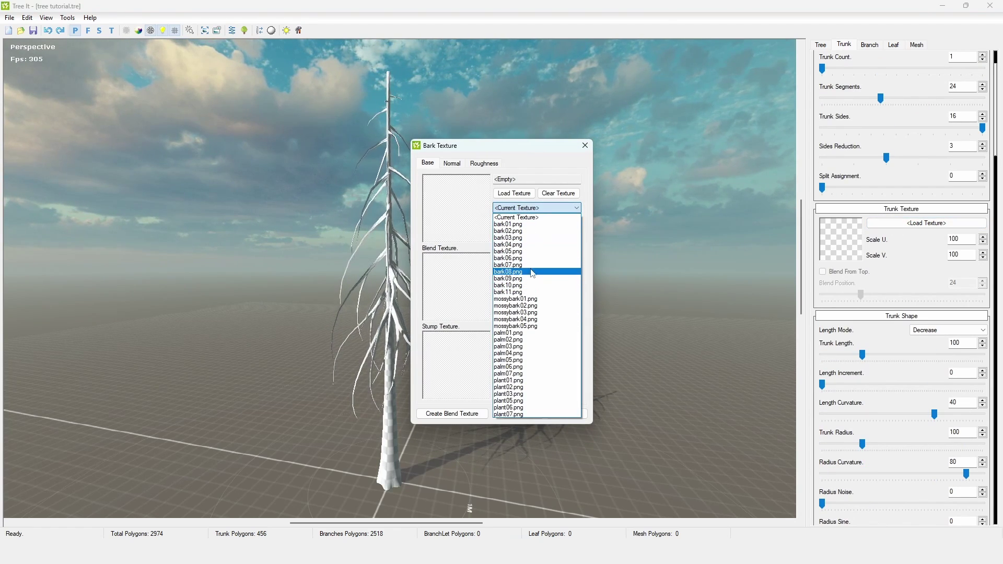
left_click(525, 231)
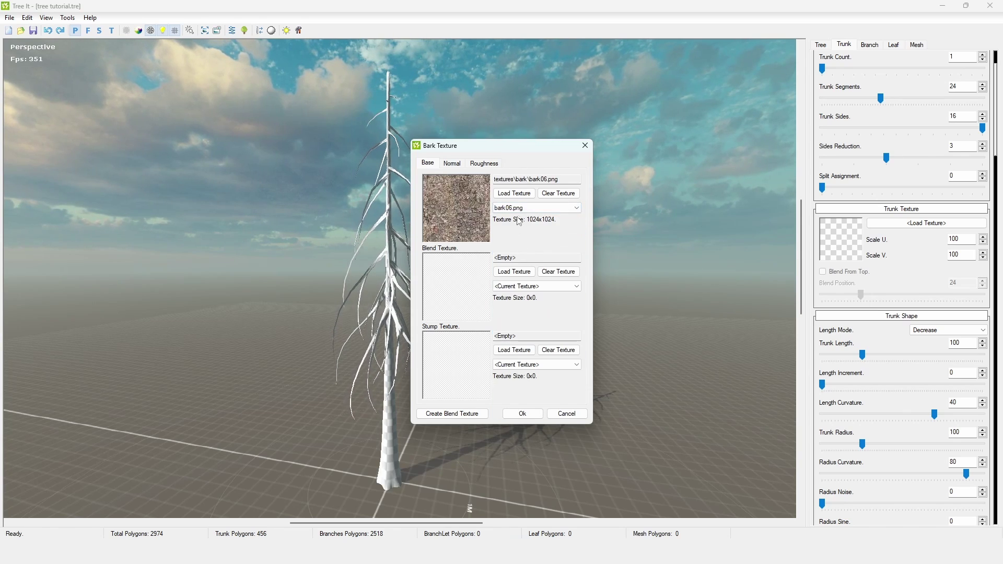
left_click(522, 208)
left_click(509, 265)
left_click(520, 208)
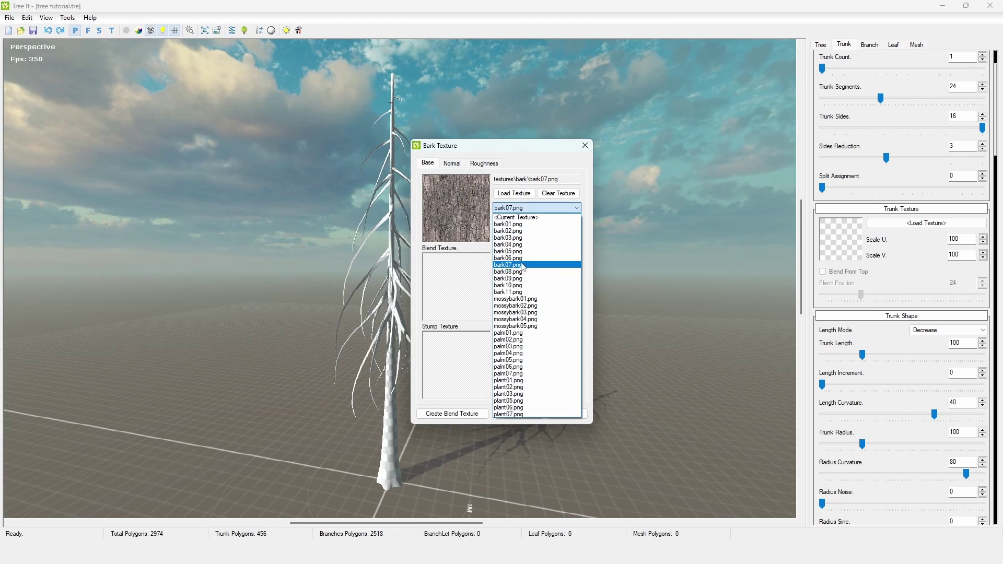
left_click(517, 248)
left_click(517, 208)
left_click(516, 257)
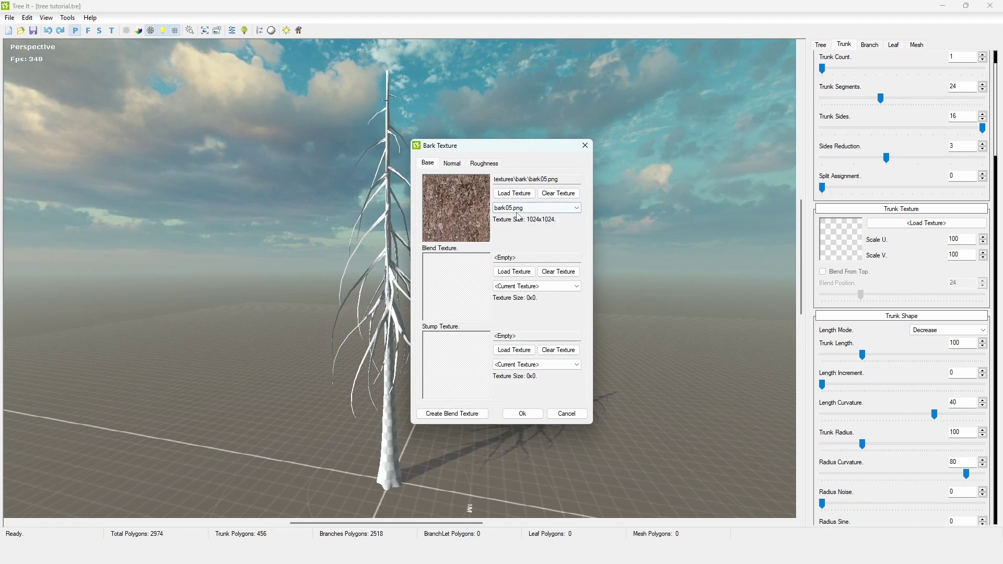
left_click(523, 208)
left_click(517, 264)
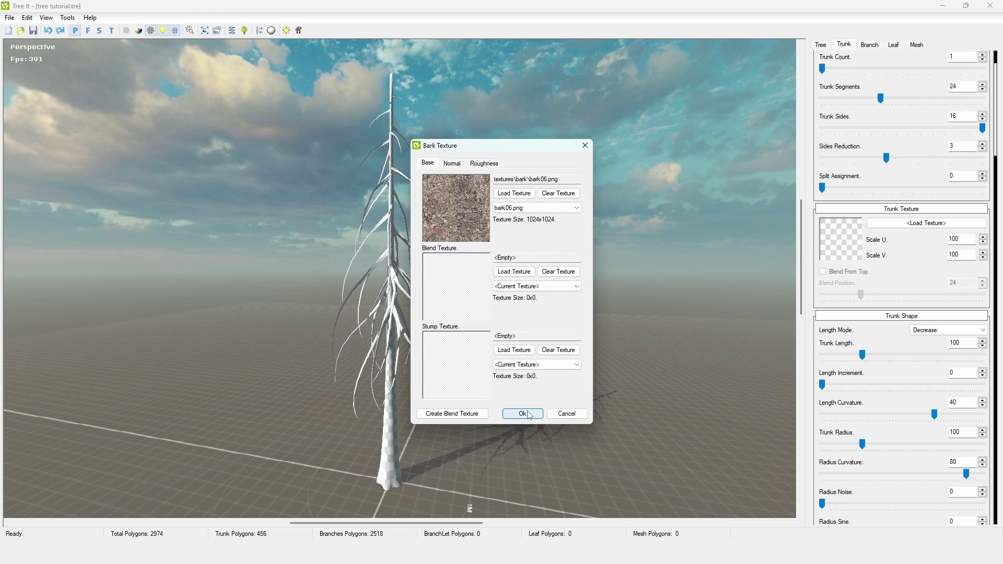
Step: Review the normal and roughness slots, apply bark06.png and inspect the bark up close
left_click_drag(477, 149, 445, 137)
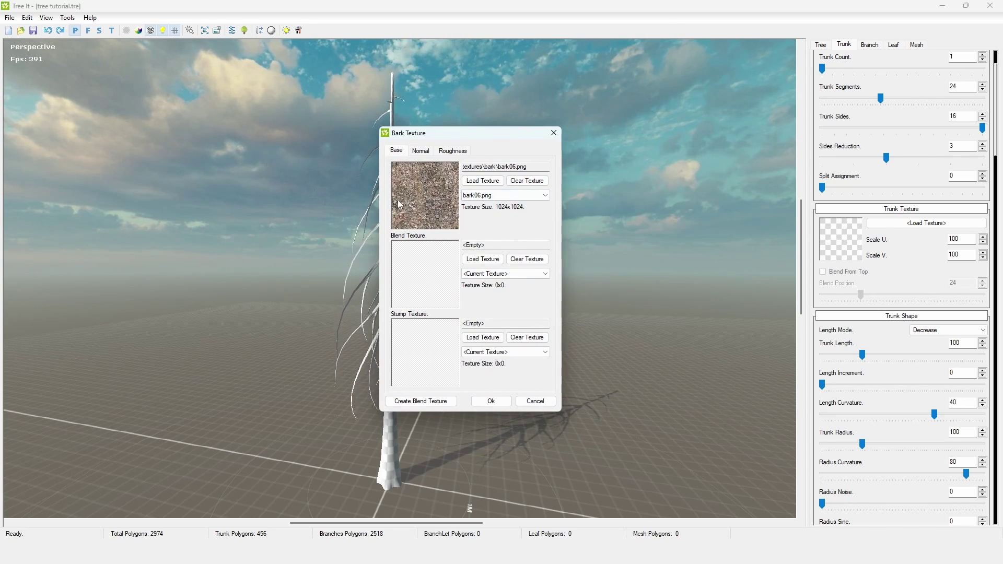
left_click(421, 153)
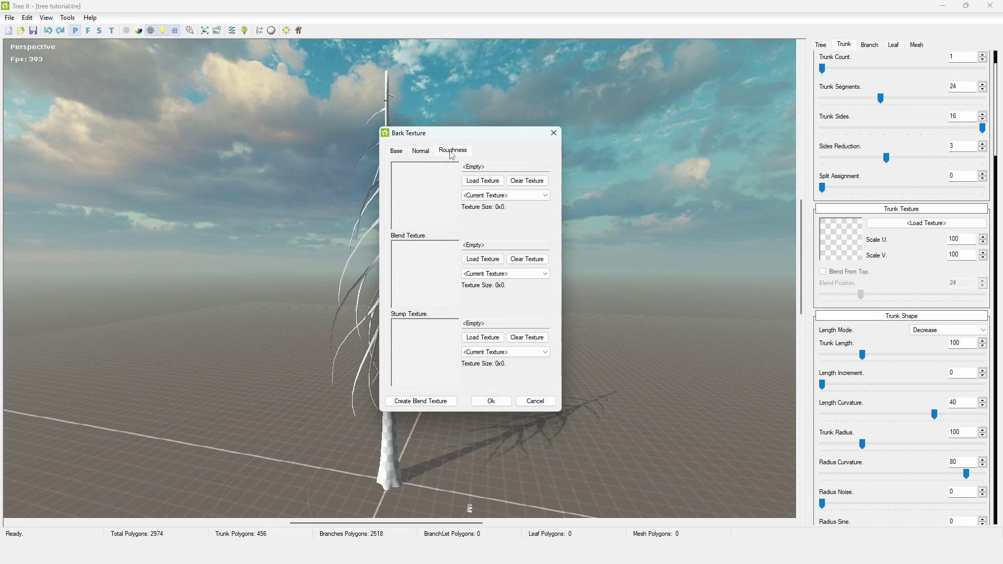
left_click(394, 152)
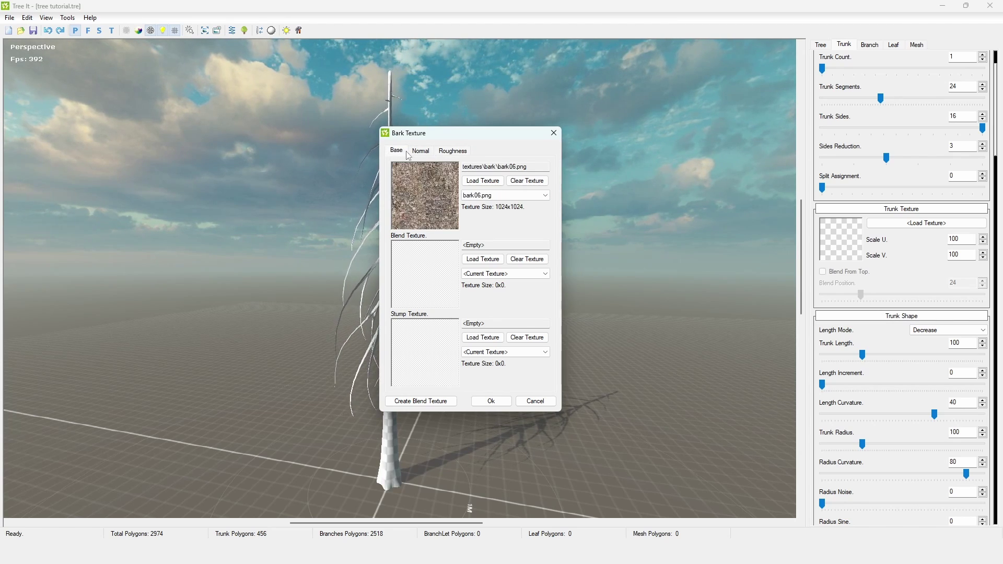
left_click(486, 400)
scroll(376, 324, "up", 5)
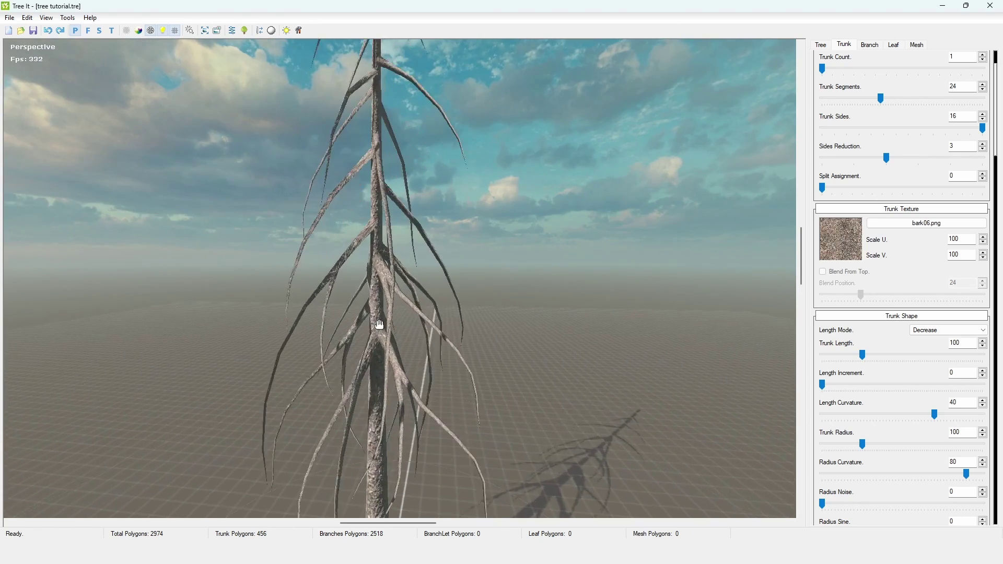
left_click_drag(376, 327, 599, 302)
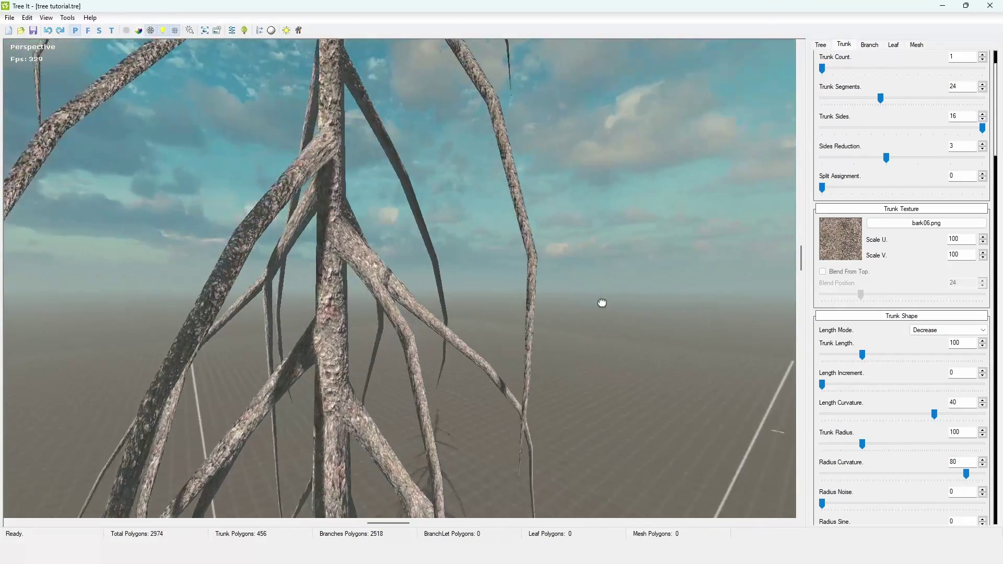
scroll(599, 314, "down", 5)
Step: In the leaf settings, open the leaf texture chooser and preview branch03.png
left_click(894, 46)
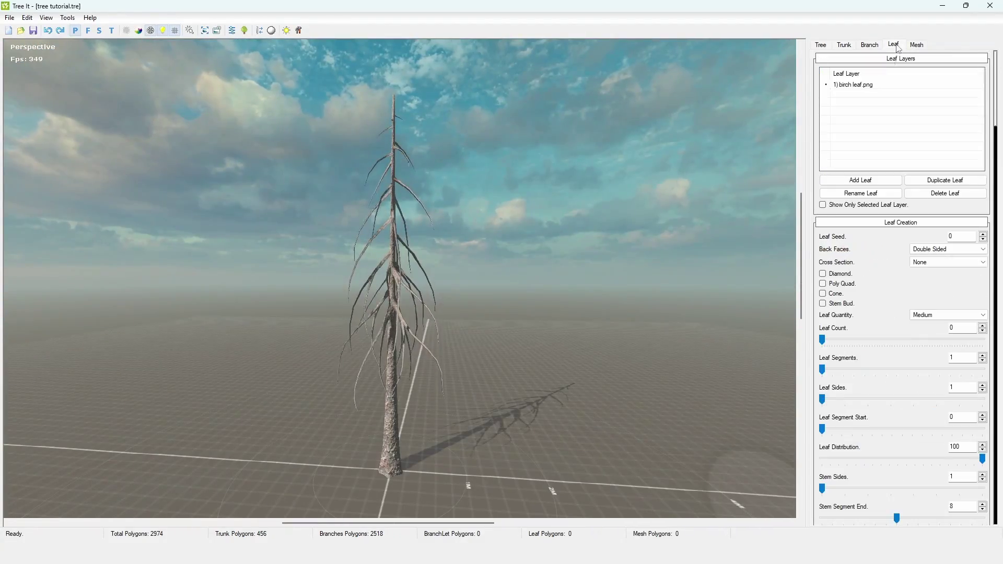
scroll(870, 236, "down", 10)
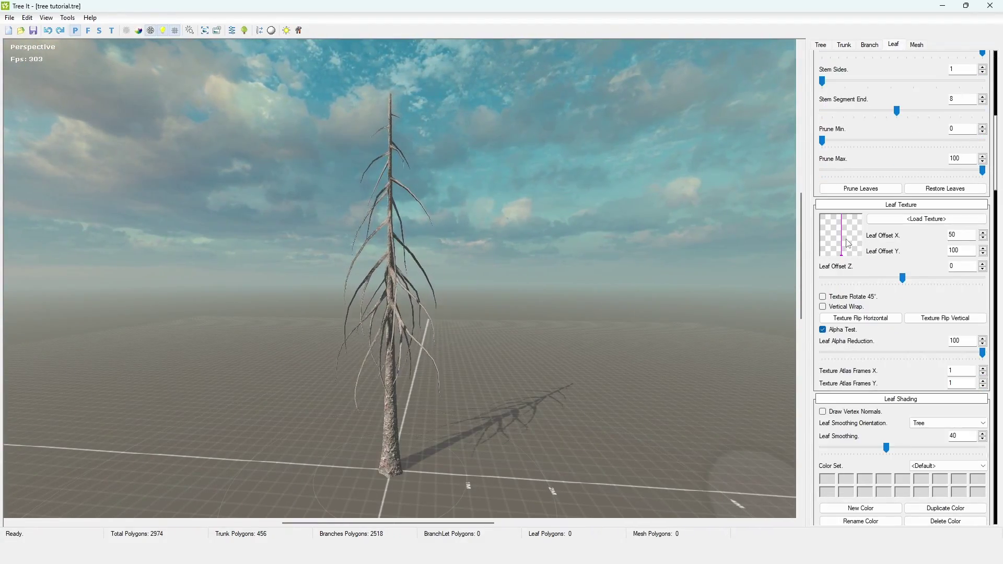
left_click(899, 219)
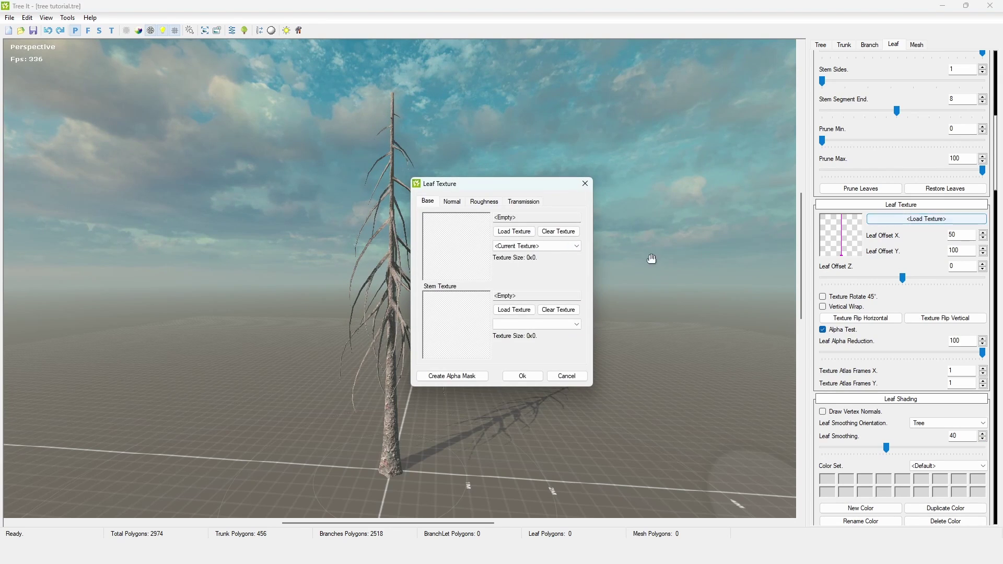
left_click(536, 246)
scroll(516, 377, "down", 1)
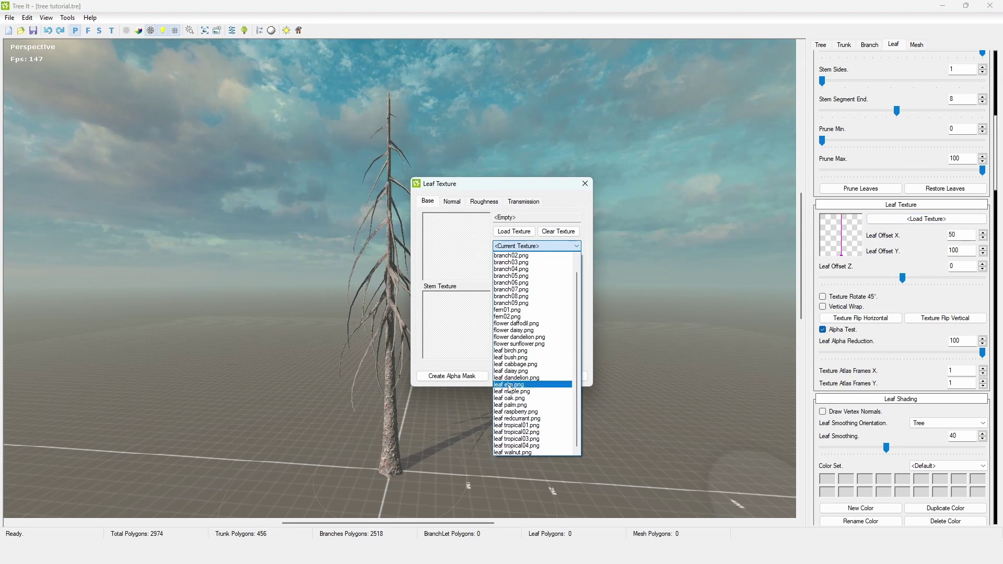
left_click(525, 262)
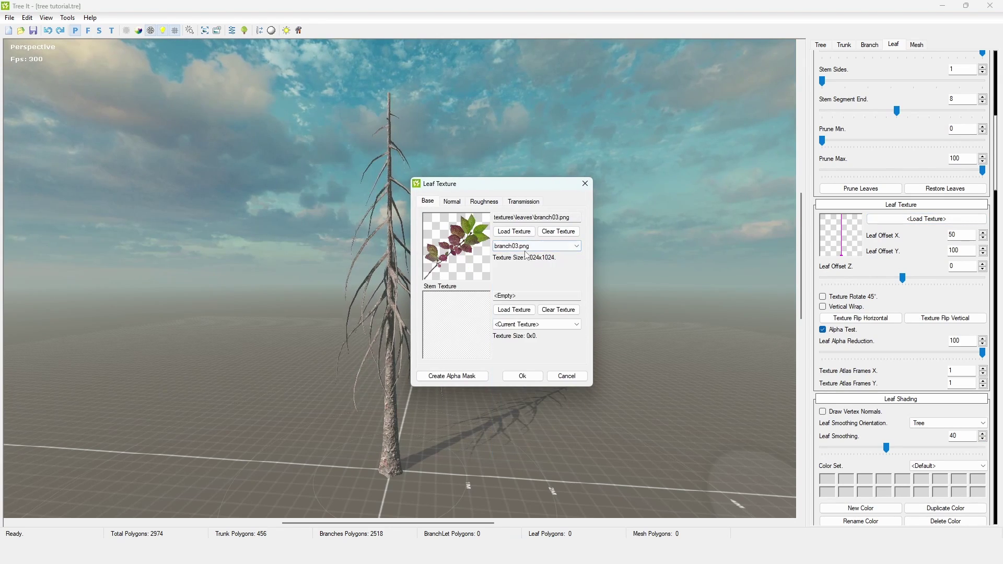
Step: Compare branch06.png and branch08.png, then confirm branch08.png as the leaf texture
left_click(525, 249)
left_click(522, 282)
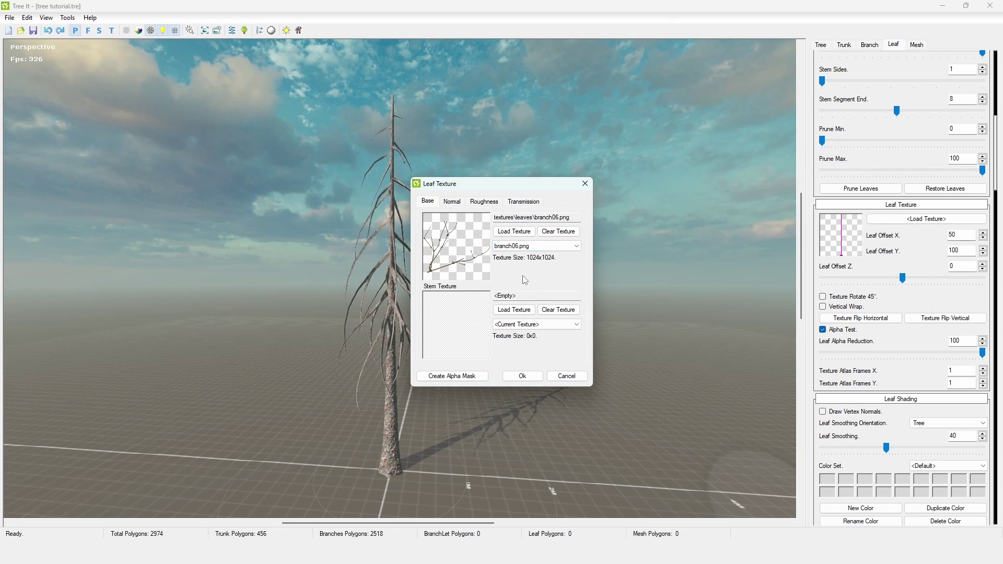
left_click(524, 247)
left_click(516, 299)
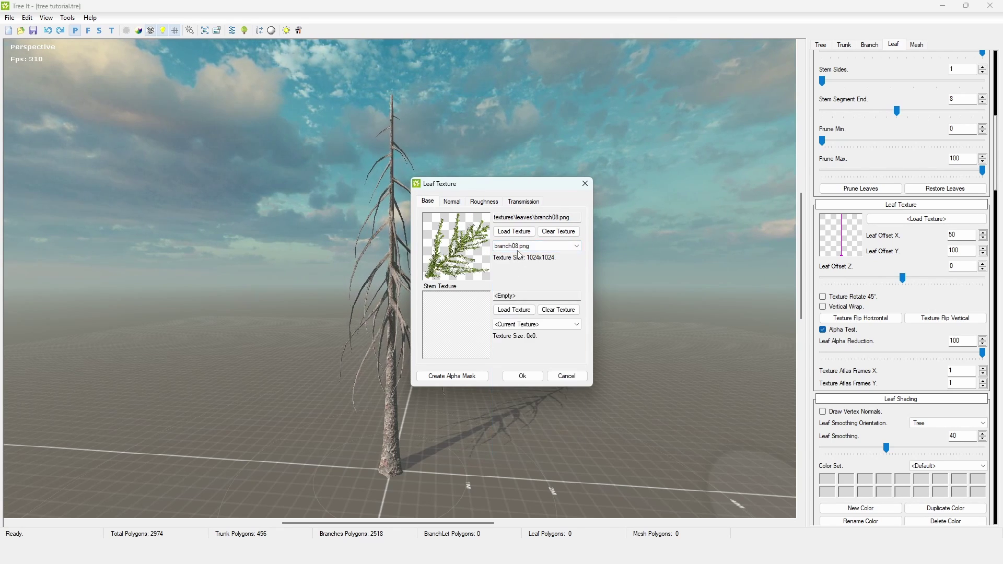
left_click(522, 246)
left_click(464, 264)
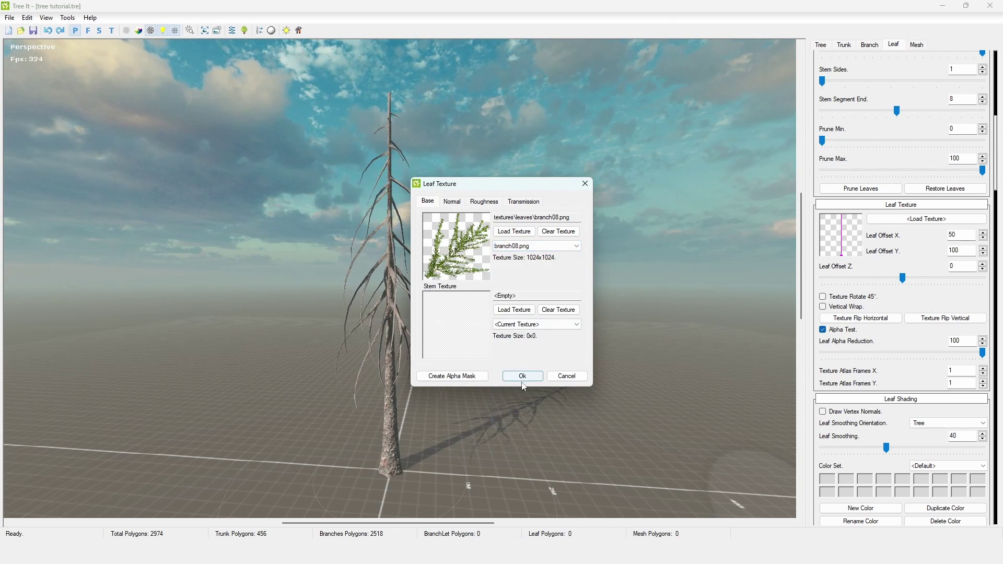
scroll(522, 246, "down", 1)
left_click(522, 246)
left_click(516, 296)
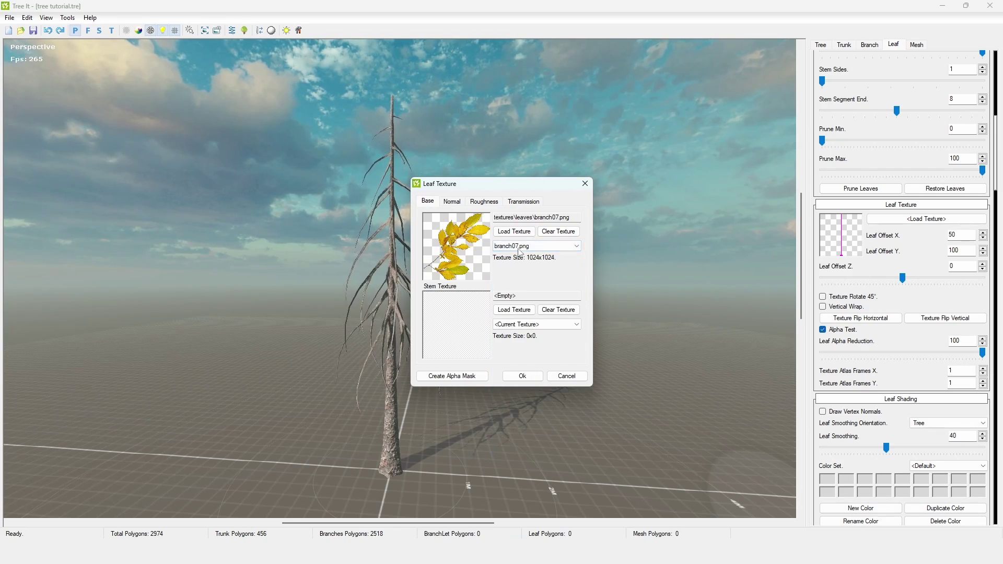
left_click(522, 246)
left_click(519, 374)
scroll(463, 340, "up", 3)
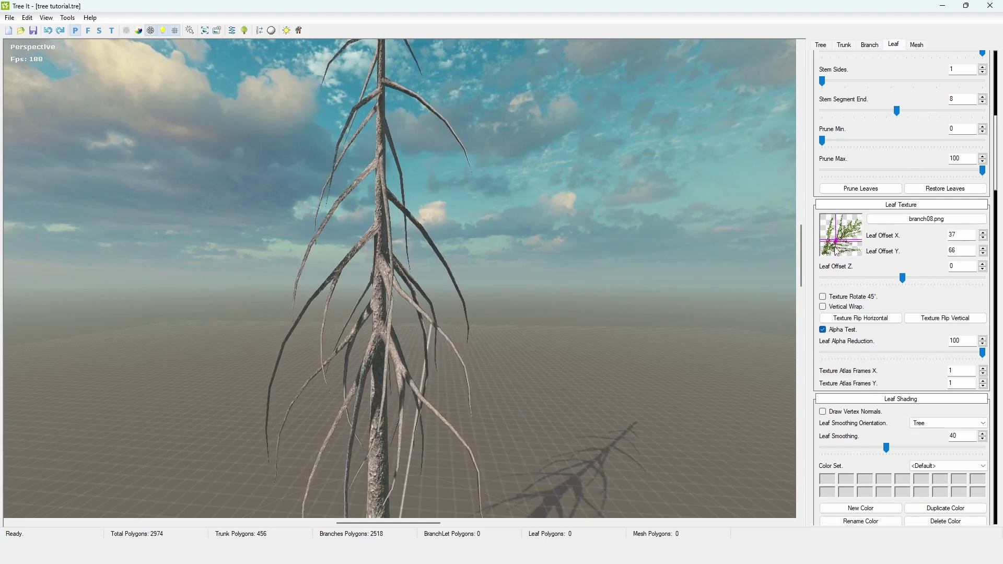
Step: Set the leaf offsets to X 6, Y 95 and raise Leaf Count to 216
left_click_drag(835, 245, 841, 231)
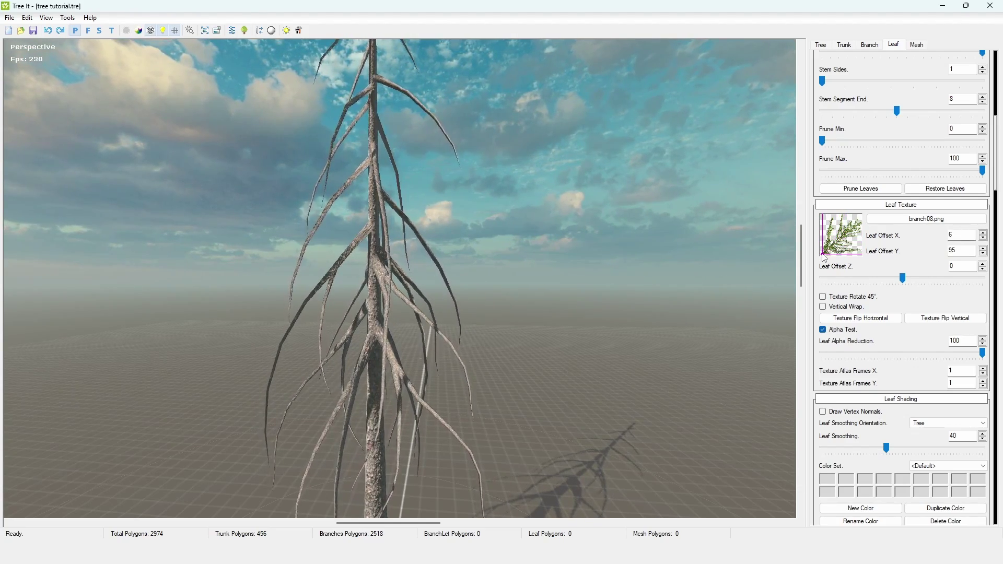
scroll(824, 257, "up", 8)
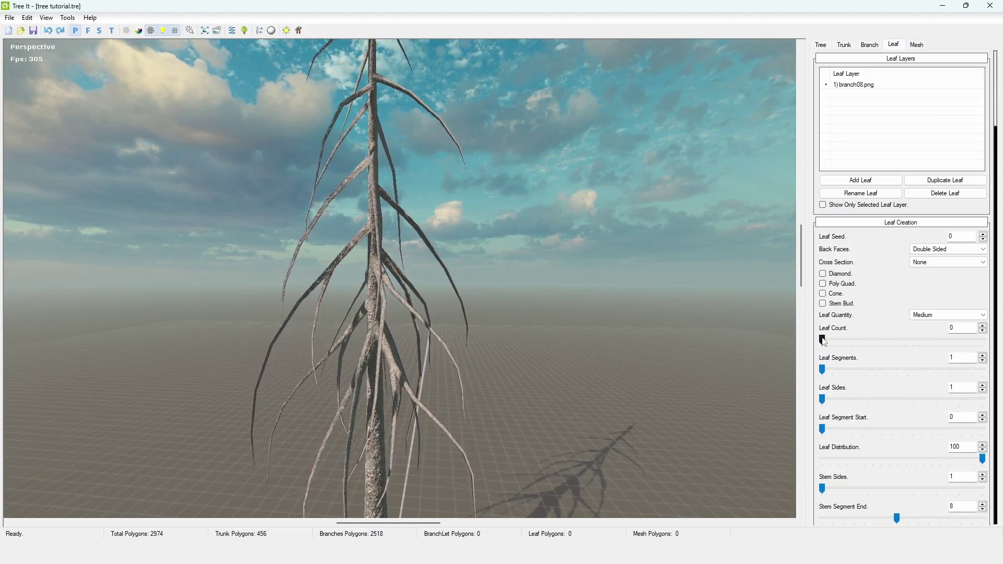
left_click_drag(829, 339, 890, 339)
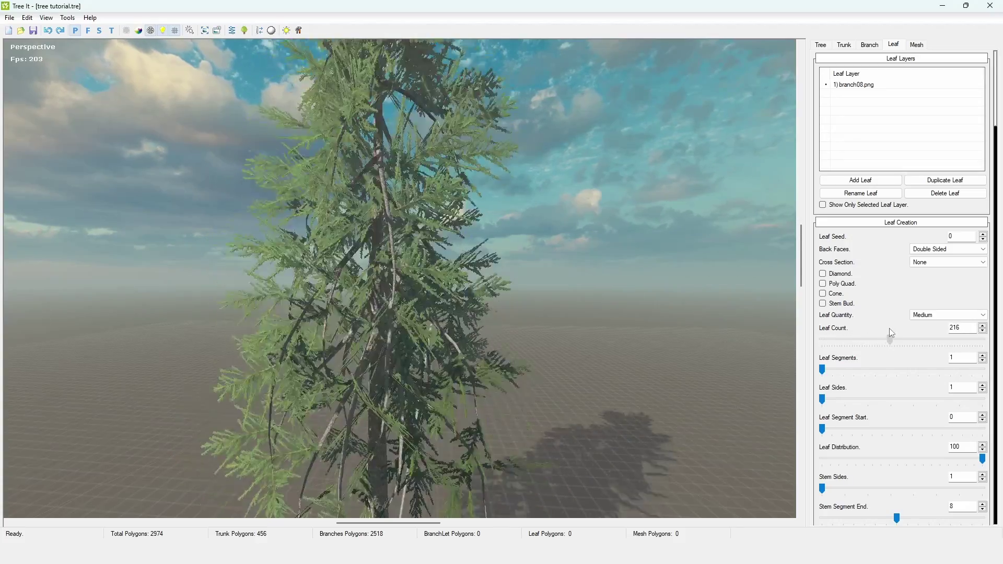
scroll(582, 251, "down", 3)
left_click_drag(582, 250, 444, 176)
scroll(641, 249, "up", 5)
scroll(246, 241, "up", 5)
scroll(672, 192, "down", 5)
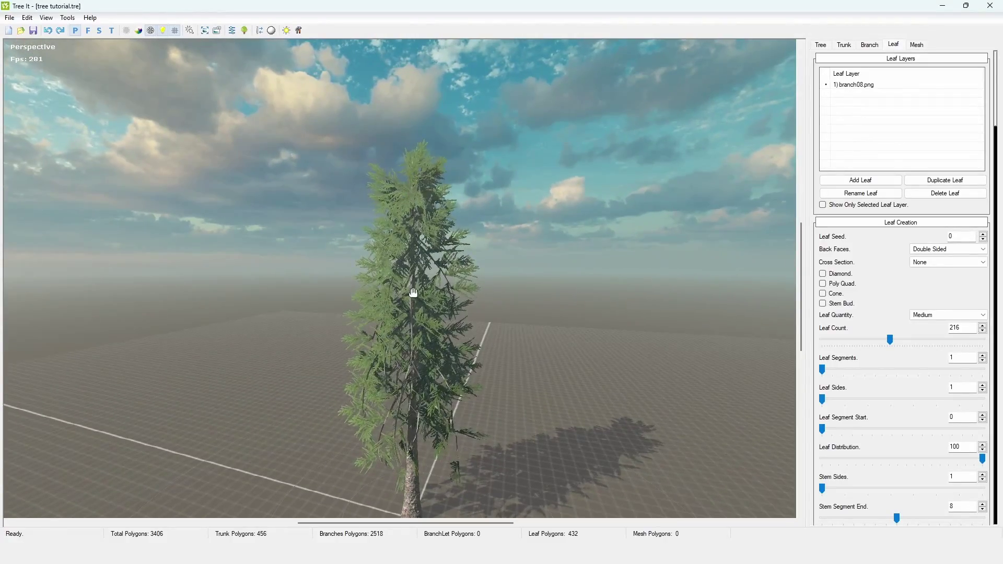
scroll(876, 174, "down", 8)
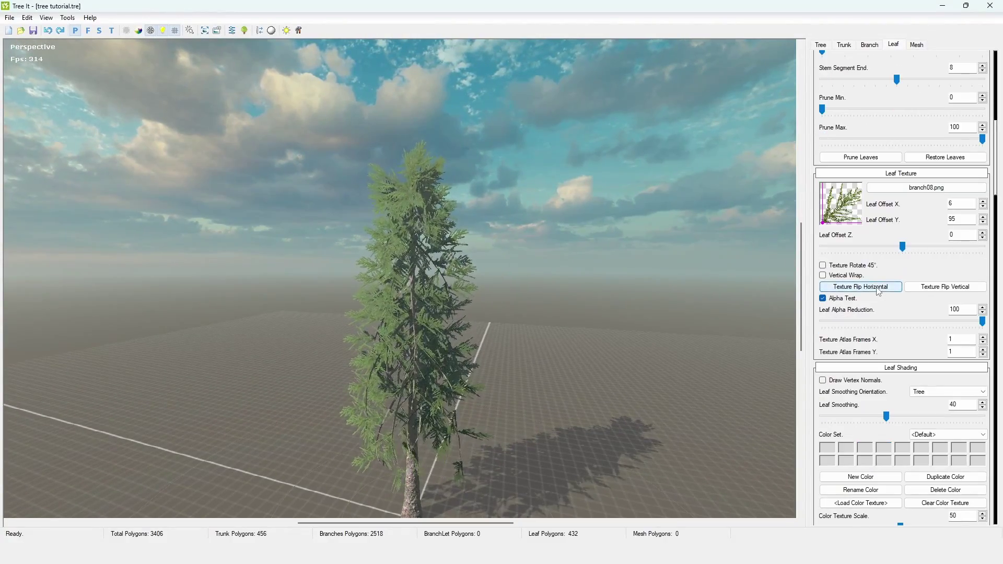
Step: Collapse the leaf creation, position, orientation, pitch, yaw, roll, joints and shape sections
scroll(876, 174, "up", 7)
left_click(873, 159)
left_click(857, 247)
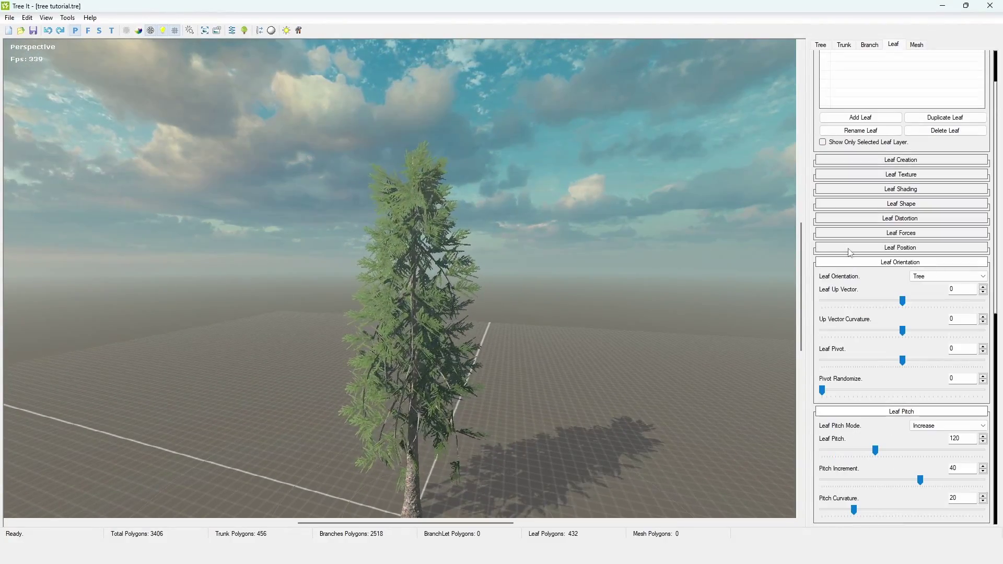
left_click(855, 262)
left_click(855, 277)
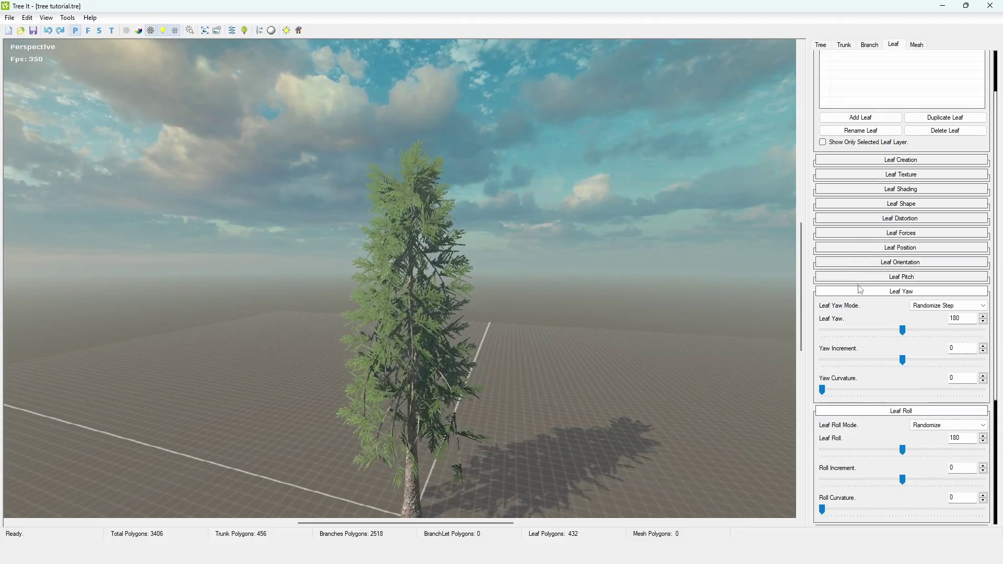
left_click(859, 290)
left_click(864, 307)
left_click(863, 340)
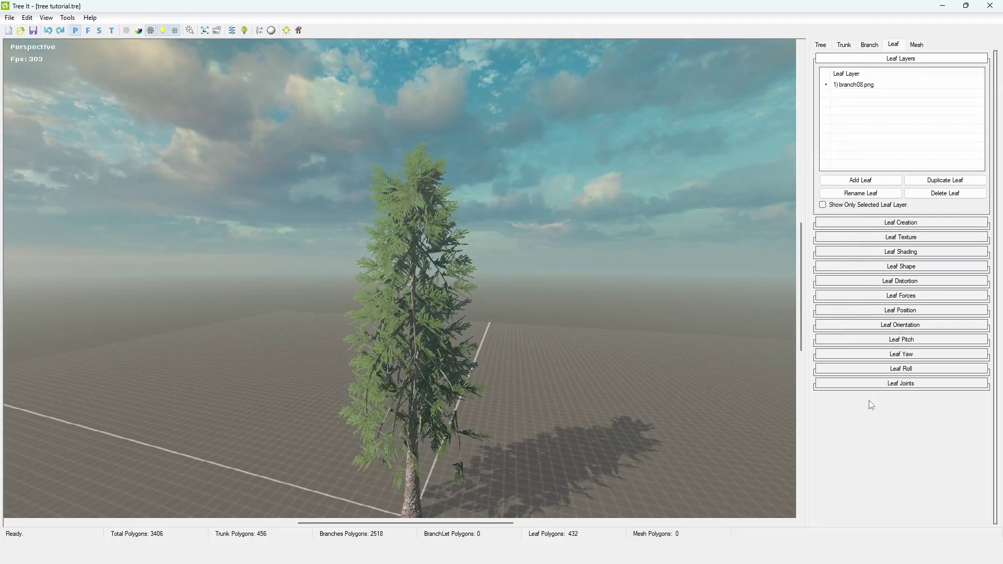
left_click(906, 267)
scroll(736, 311, "up", 3)
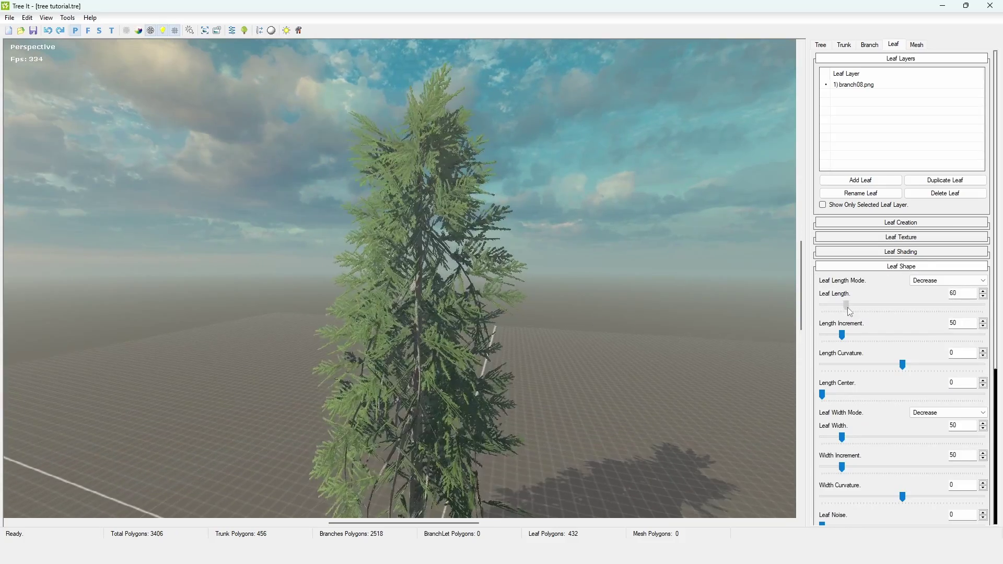
left_click(894, 267)
Step: In Leaf Forces, set Leaf Gravity to 60 and try different minimum leaf positions
left_click(891, 297)
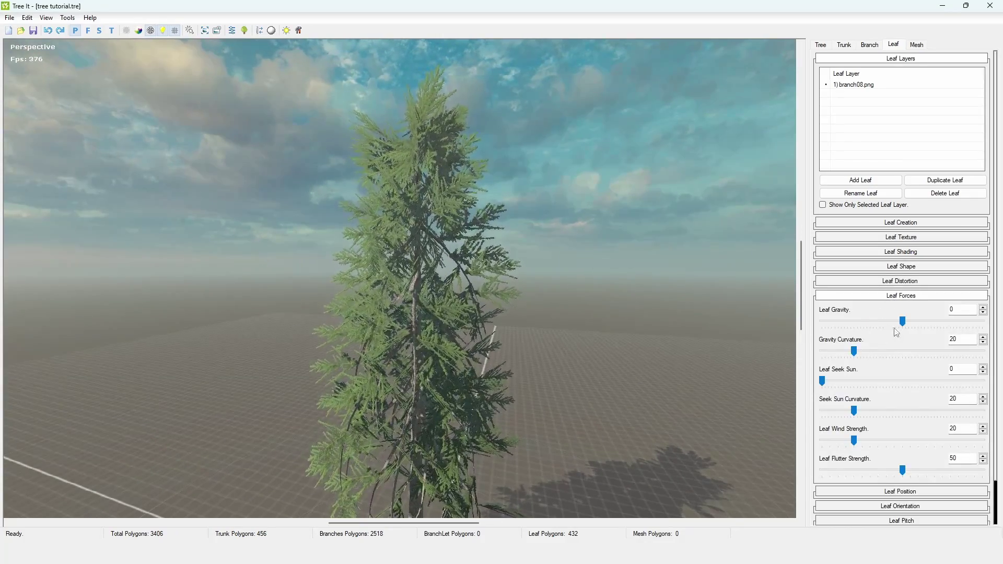
left_click_drag(903, 321, 929, 320)
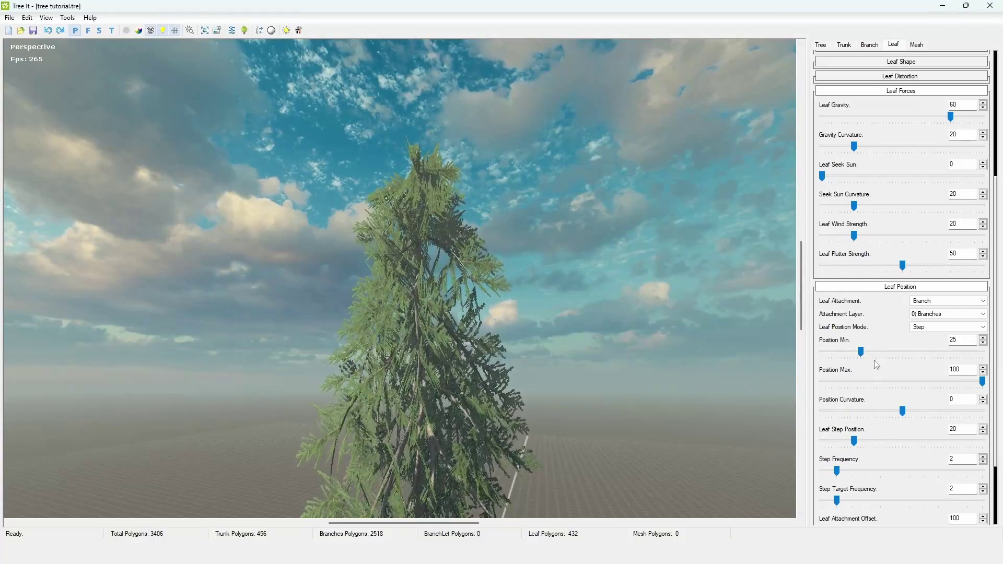
left_click(860, 354)
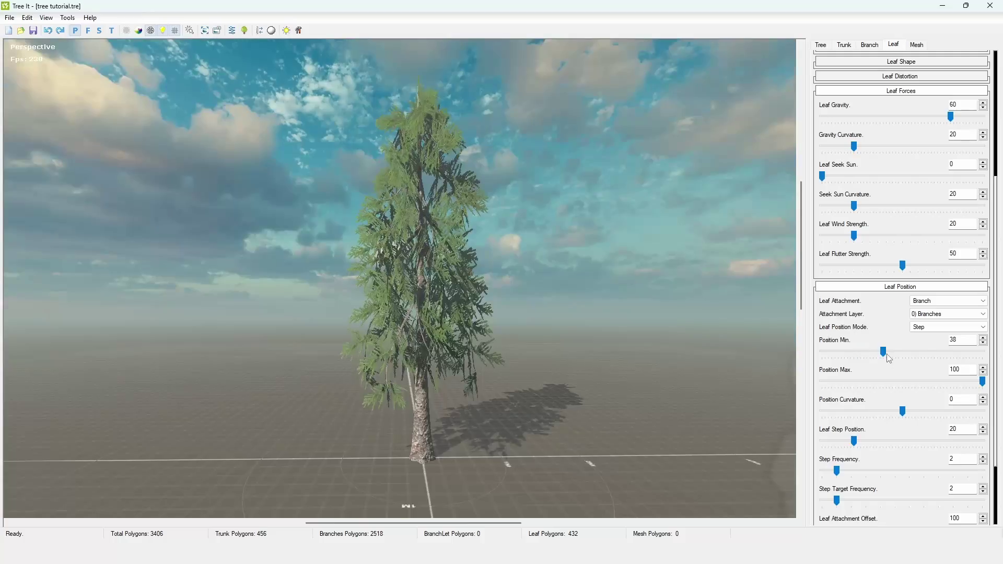
left_click(858, 352)
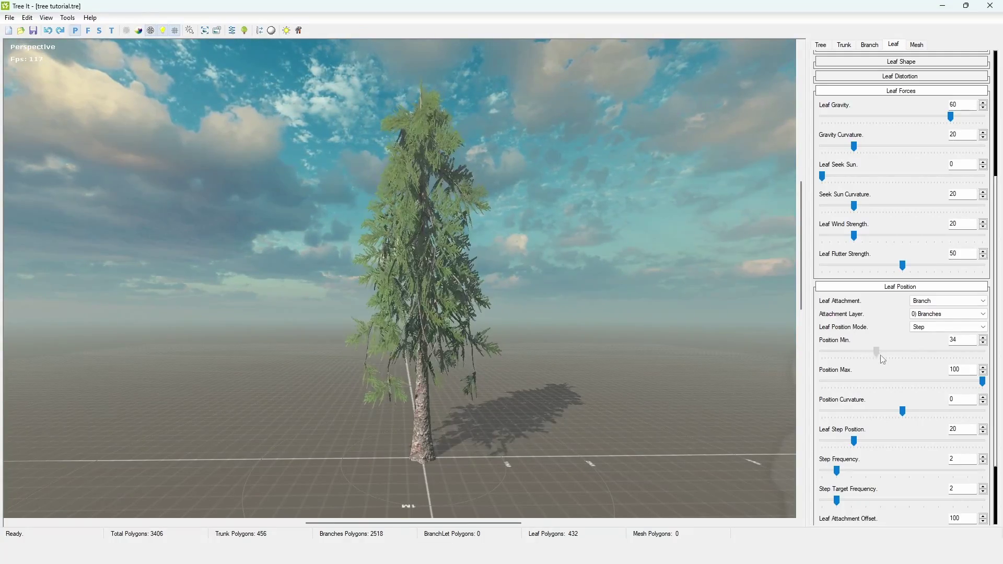
left_click_drag(878, 352, 1000, 353)
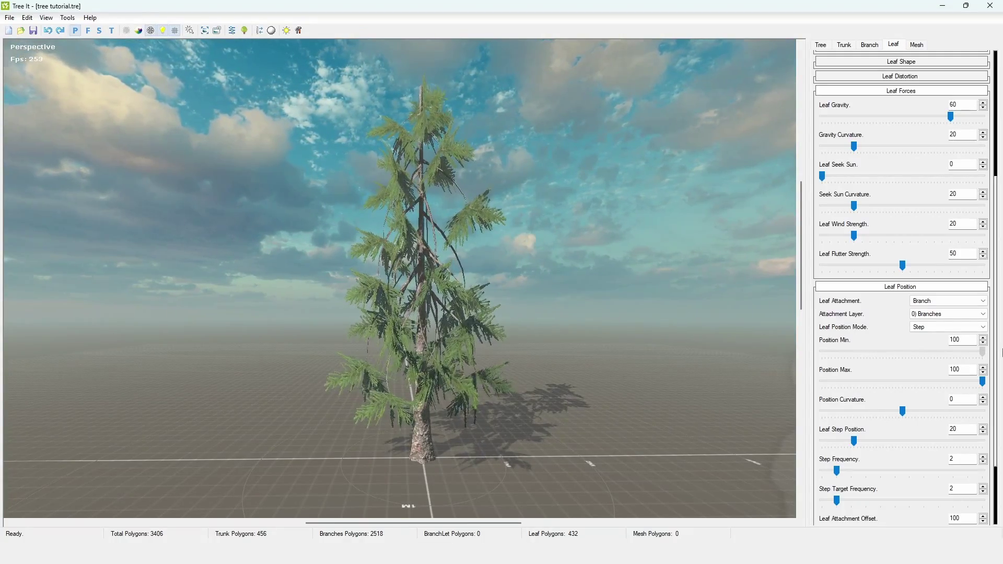
left_click_drag(568, 291, 459, 389)
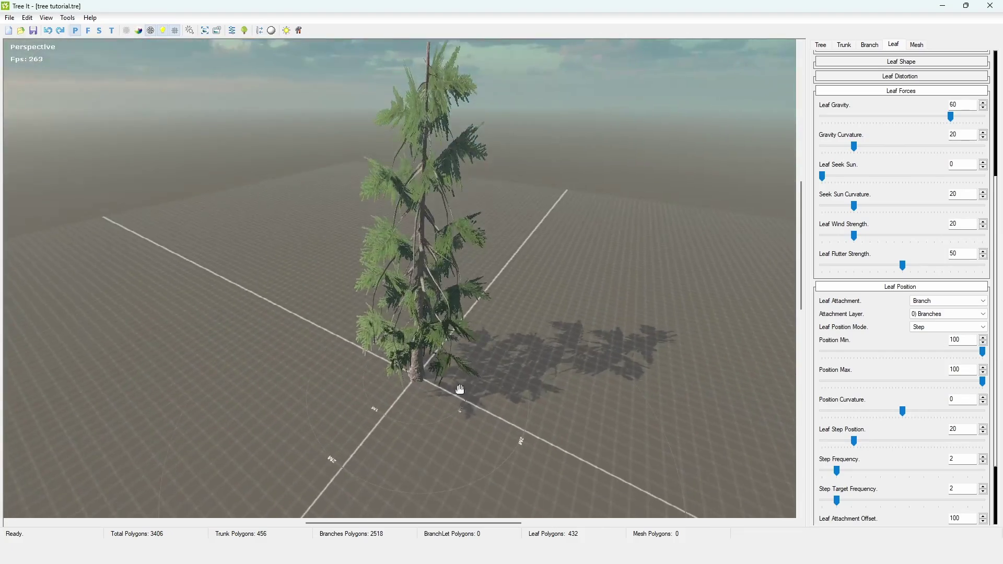
left_click_drag(479, 257, 557, 202)
key("Home")
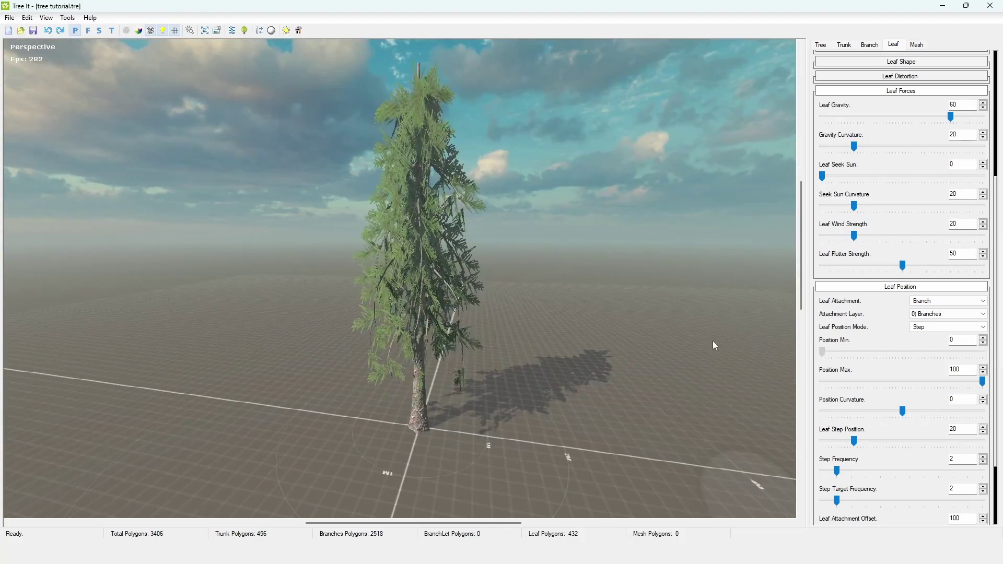
Step: Set leaf Position Min 28, Position Max 92 and Leaf Up Vector 40
left_click_drag(842, 358, 868, 358)
left_click_drag(984, 388, 966, 389)
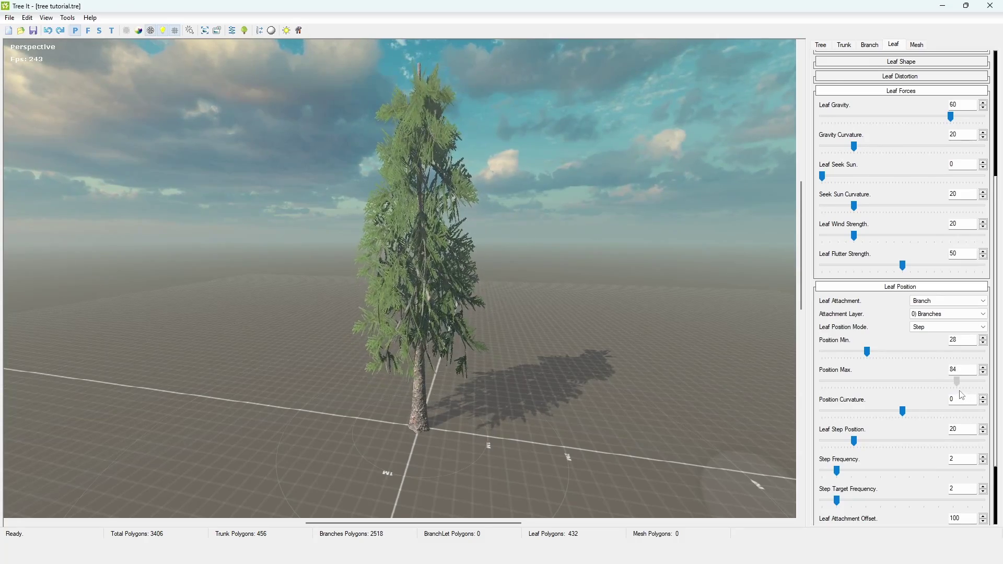
scroll(961, 392, "down", 5)
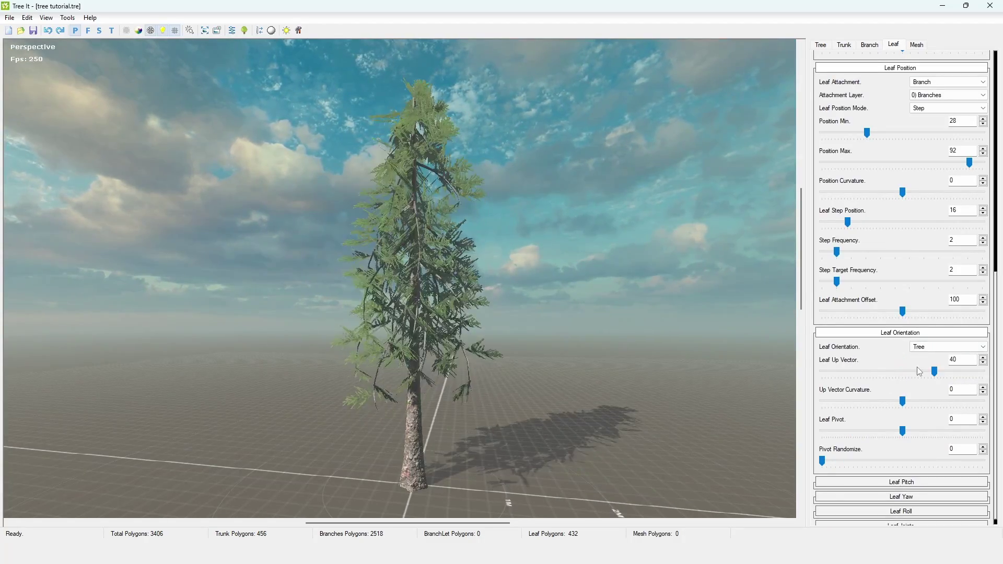
left_click_drag(905, 372, 809, 373)
left_click_drag(501, 334, 402, 175)
left_click_drag(412, 447, 421, 168)
scroll(904, 275, "up", 3)
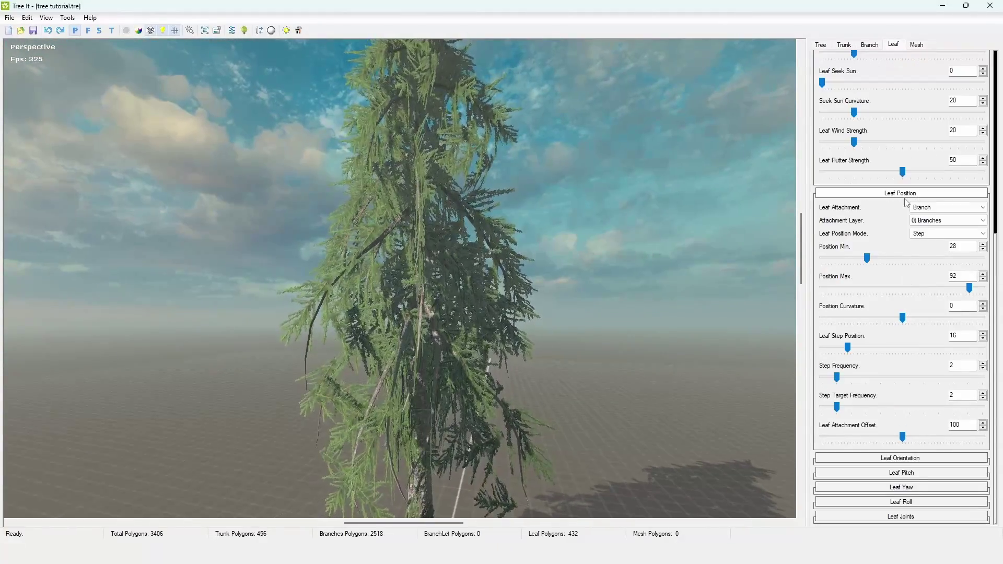
scroll(906, 203, "up", 1)
Step: Set Leaf Segments and Leaf Sides both to 2 in Leaf Creation
left_click(906, 225)
left_click(925, 294)
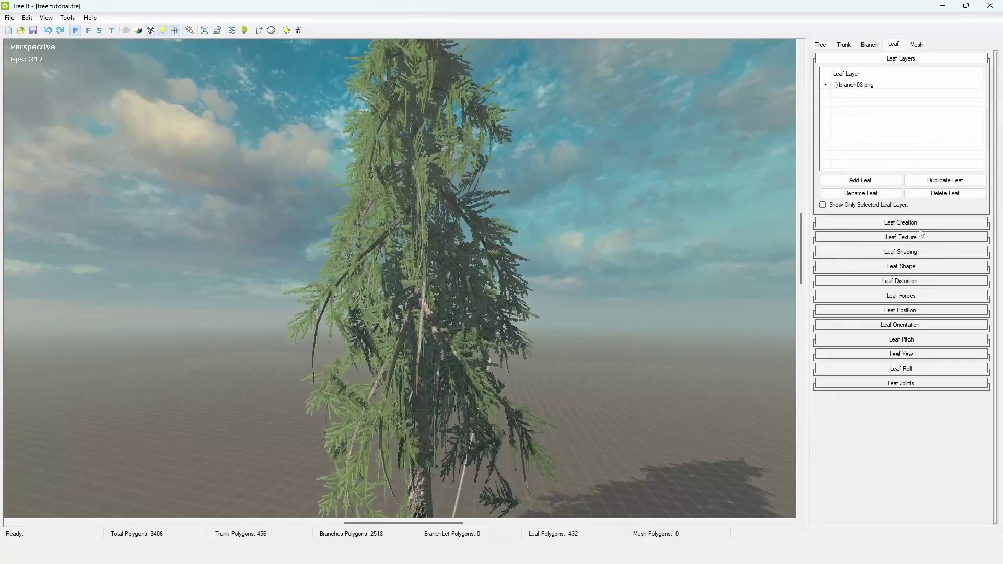
left_click(888, 223)
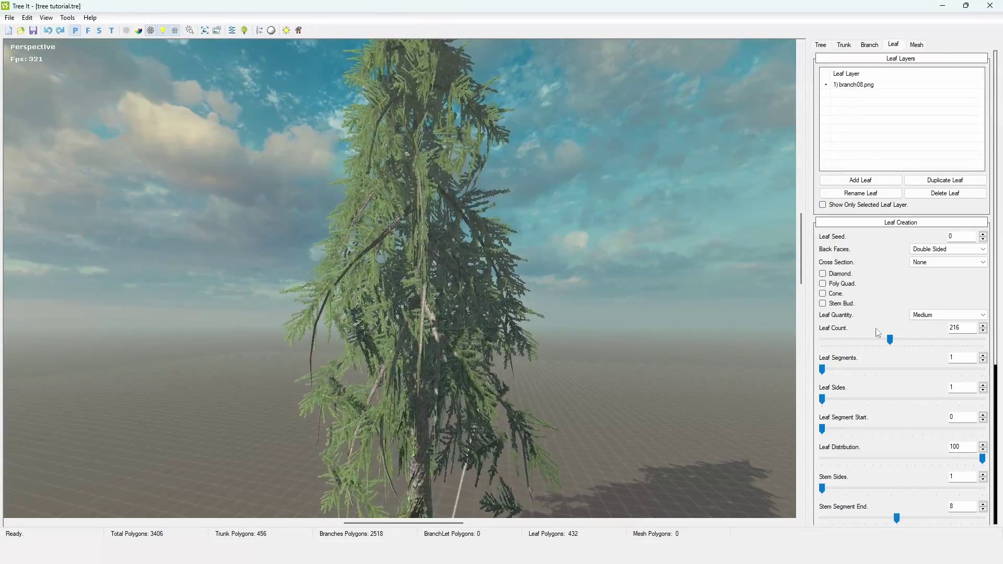
scroll(877, 332, "down", 1)
left_click(836, 307)
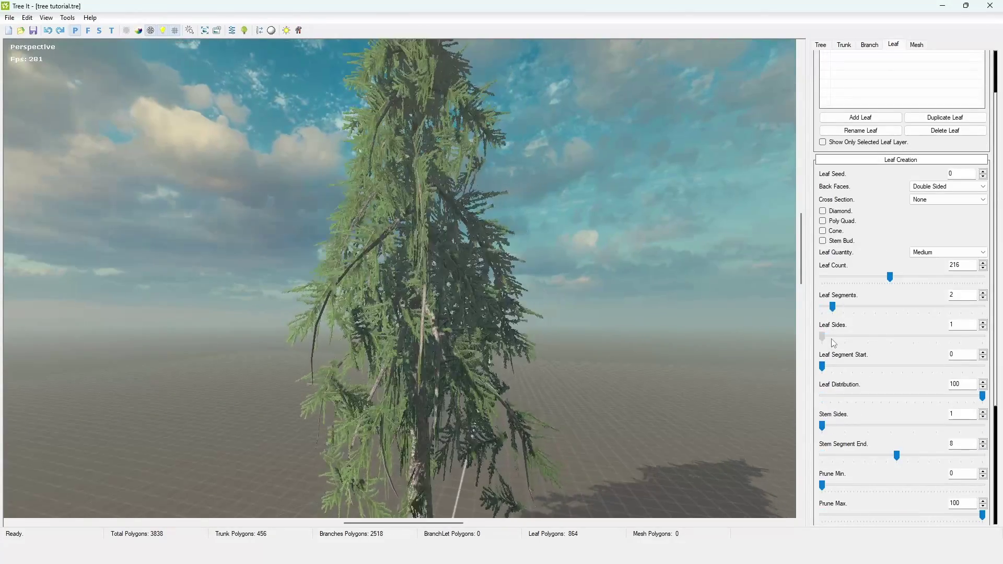
left_click(839, 337)
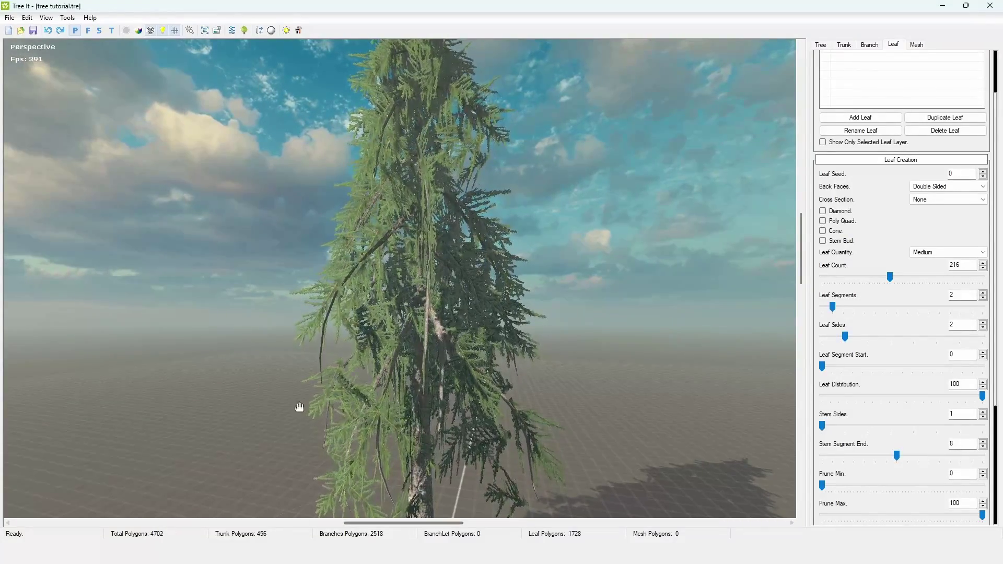
left_click_drag(299, 407, 450, 325)
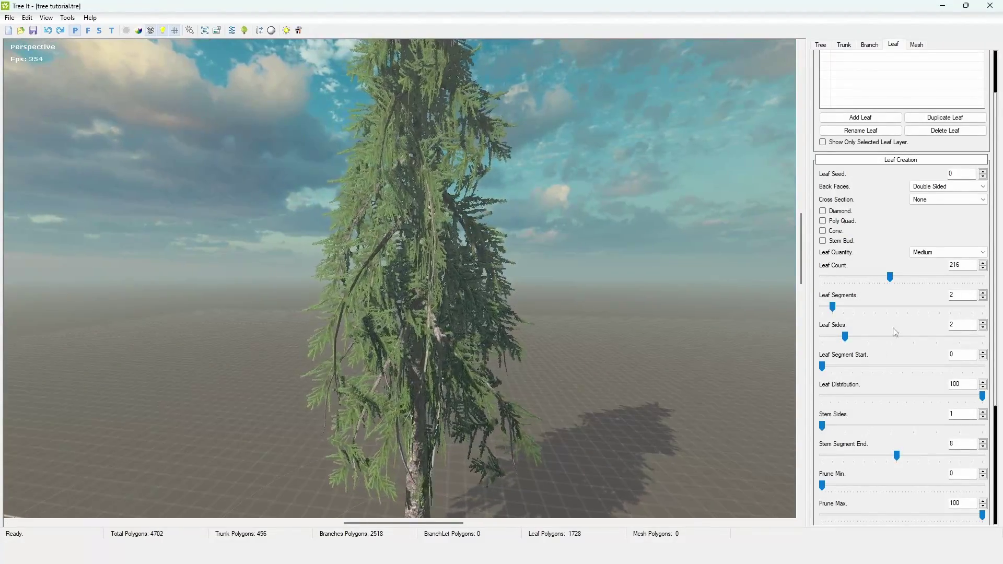
scroll(895, 334, "down", 3)
Step: Set Leaf Crinkliness to 32 and Leaf Pitch to 216, and show Leaf Roll
left_click(893, 412)
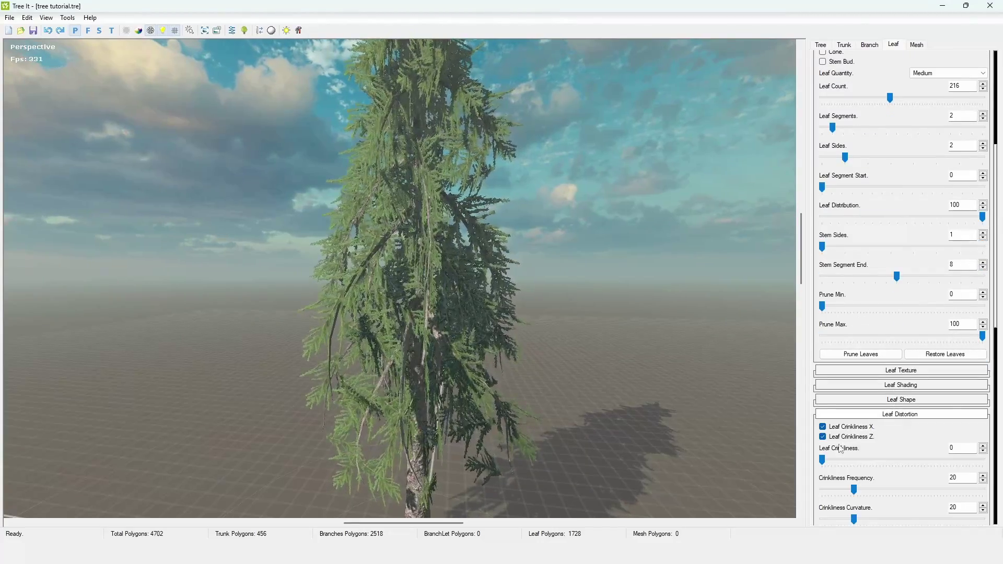
scroll(846, 402, "down", 1)
left_click_drag(828, 399, 872, 397)
scroll(867, 418, "down", 8)
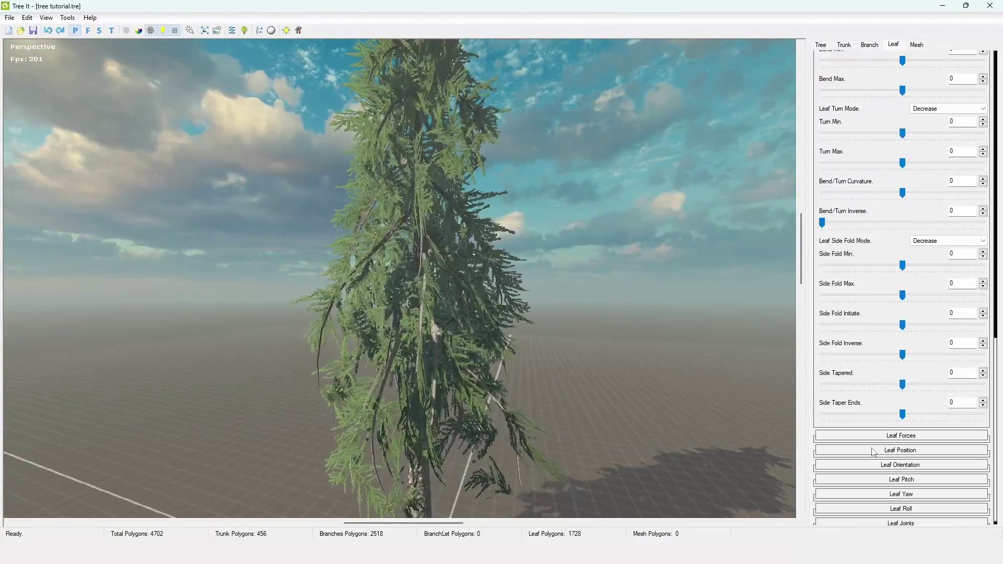
left_click(882, 474)
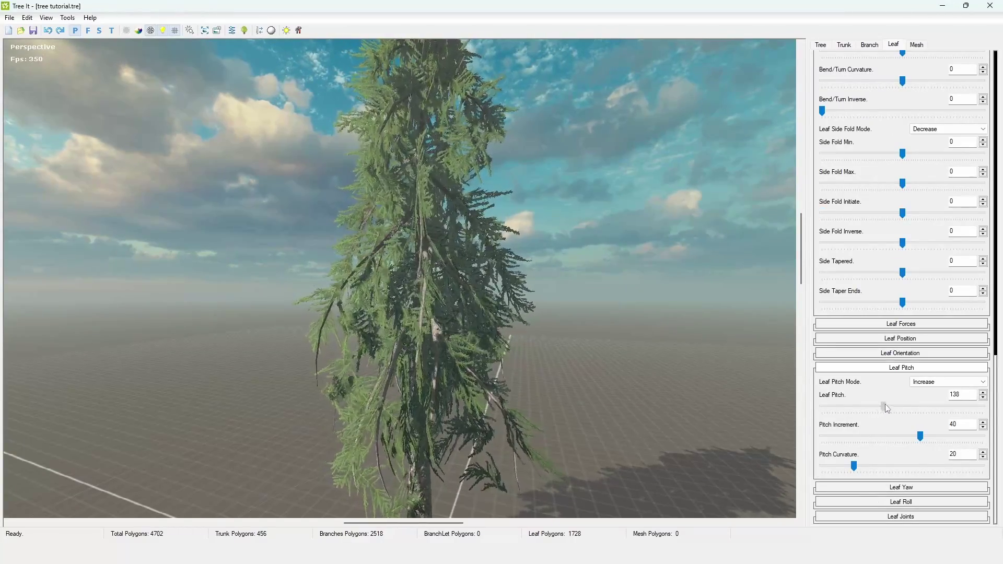
left_click_drag(898, 402, 918, 406)
left_click(901, 487)
left_click(901, 501)
scroll(557, 369, "down", 3)
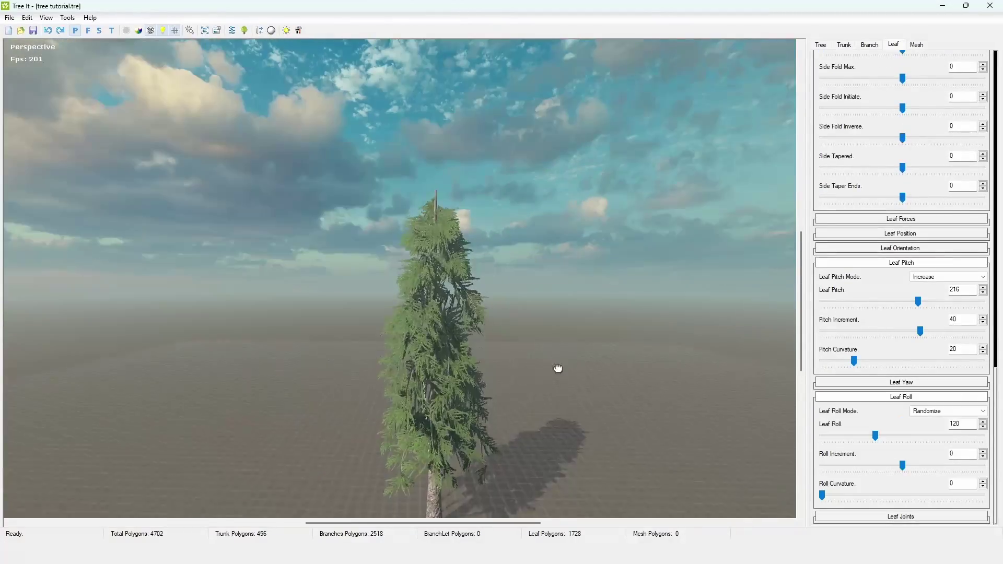
Step: Collapse the leaf creation section and inspect the foliage from several angles
left_click_drag(558, 369, 617, 346)
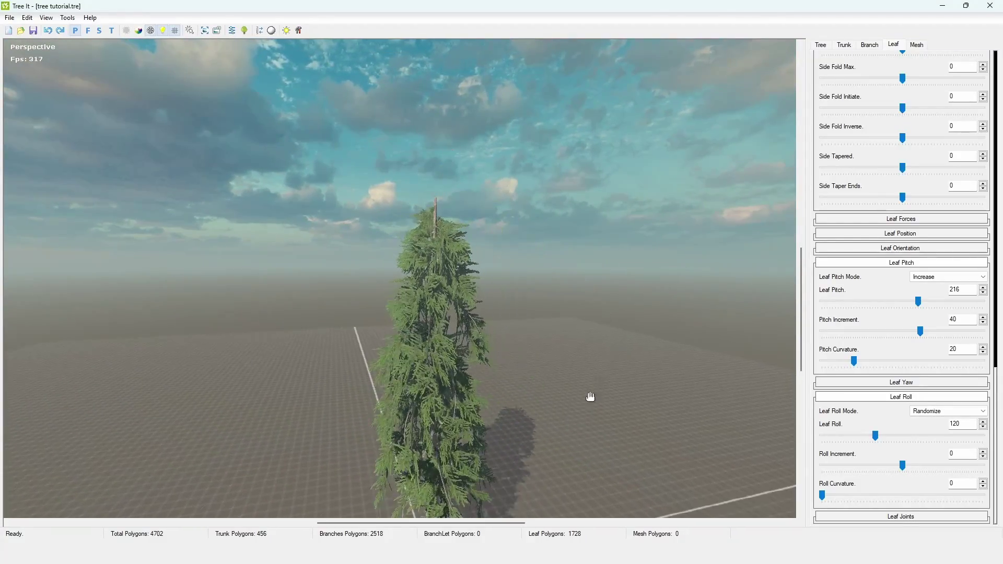
left_click_drag(588, 396, 575, 292)
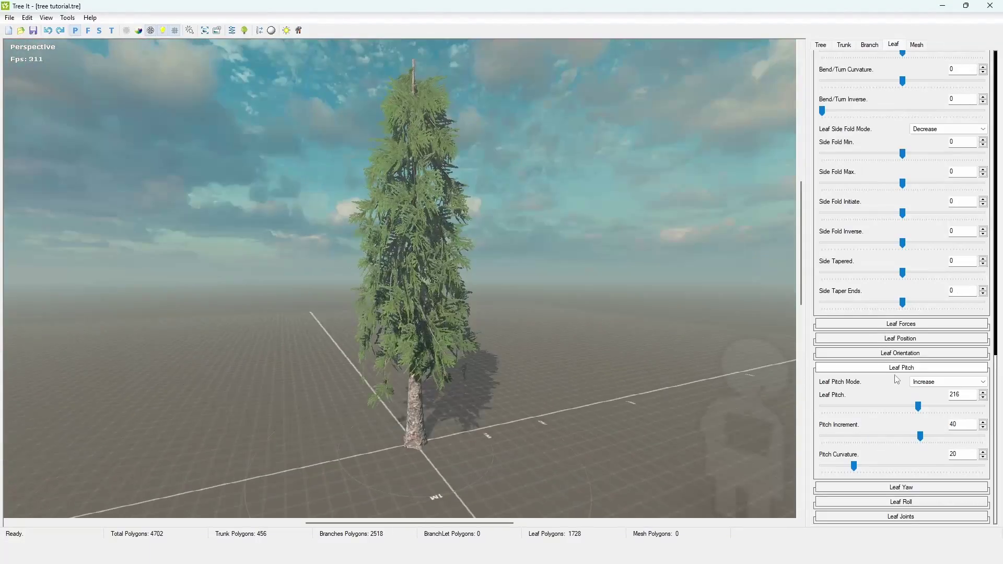
scroll(895, 381, "up", 12)
scroll(894, 303, "up", 6)
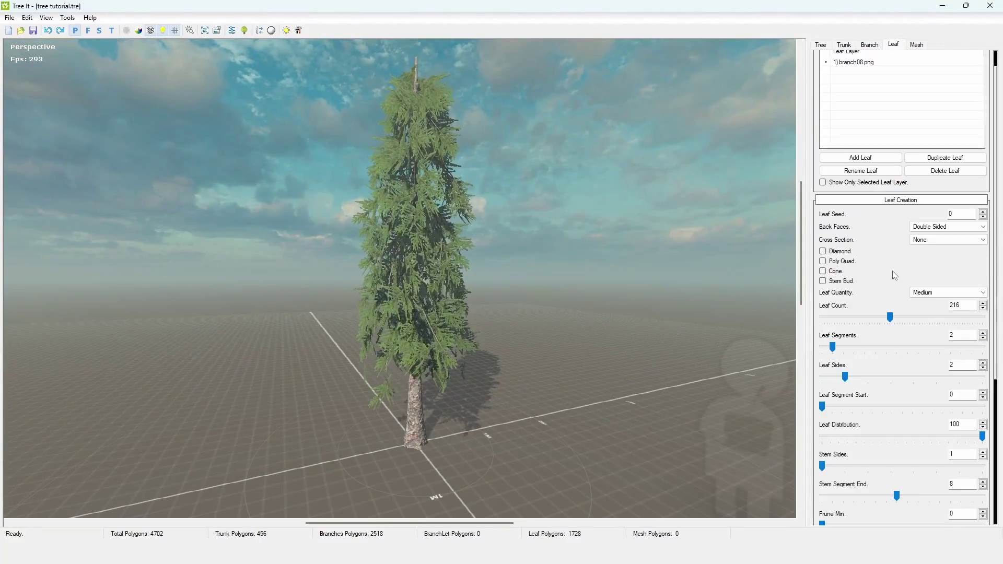
left_click(895, 213)
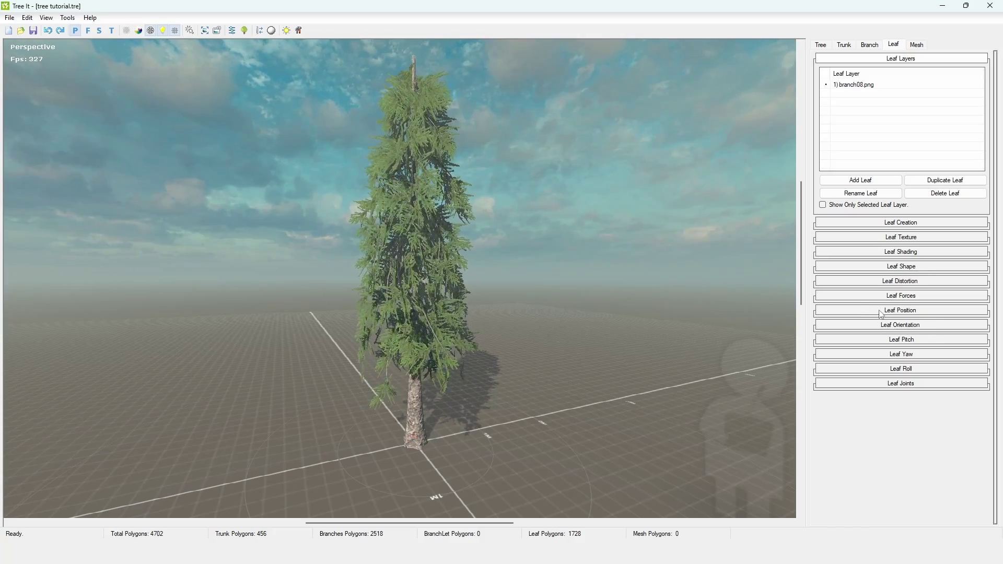
left_click_drag(429, 313, 684, 228)
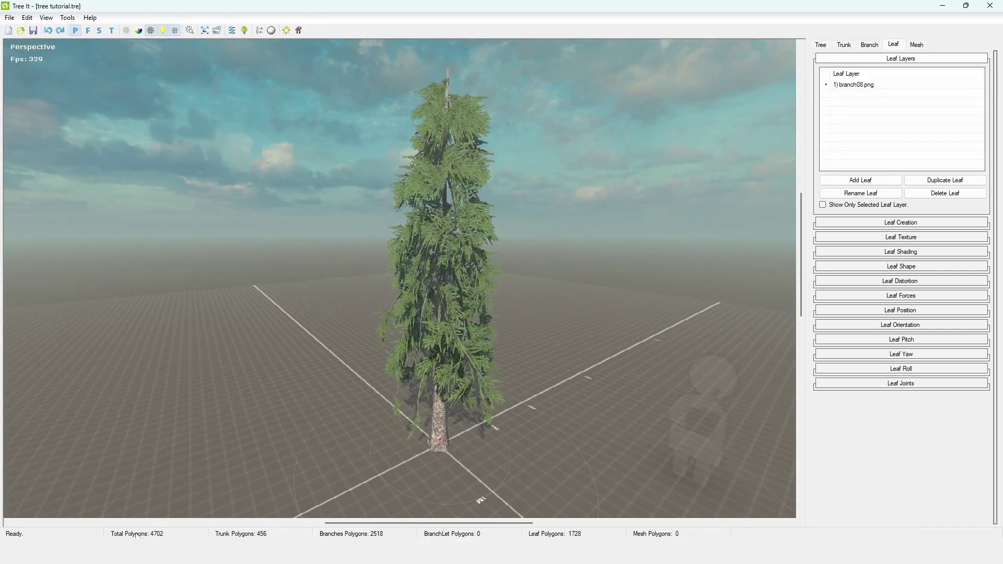
left_click_drag(634, 148, 632, 173)
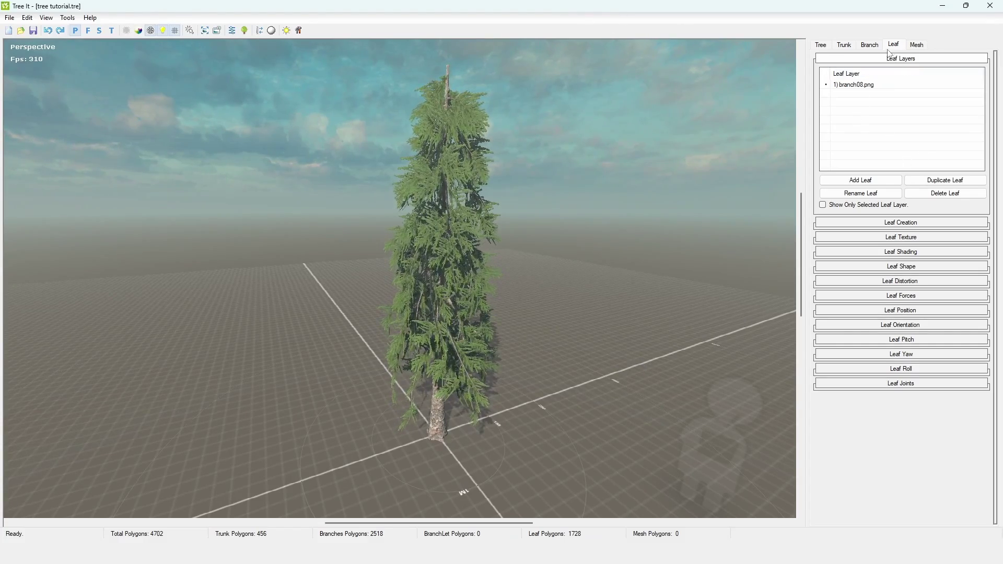
Step: Switch the leaf Back Faces from Double Sided to Single Sided and inspect the thinner foliage
left_click(856, 225)
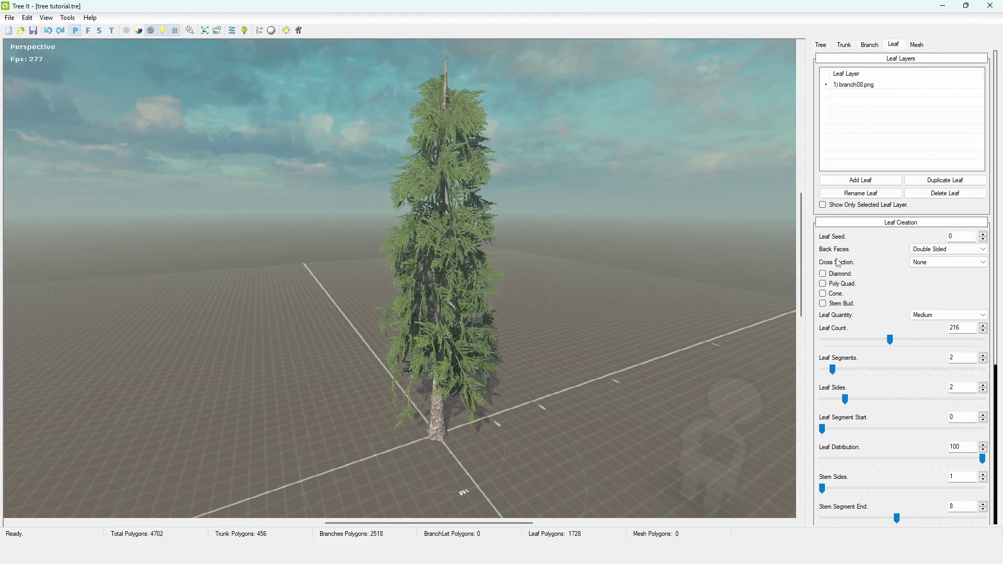
left_click(940, 250)
left_click(933, 272)
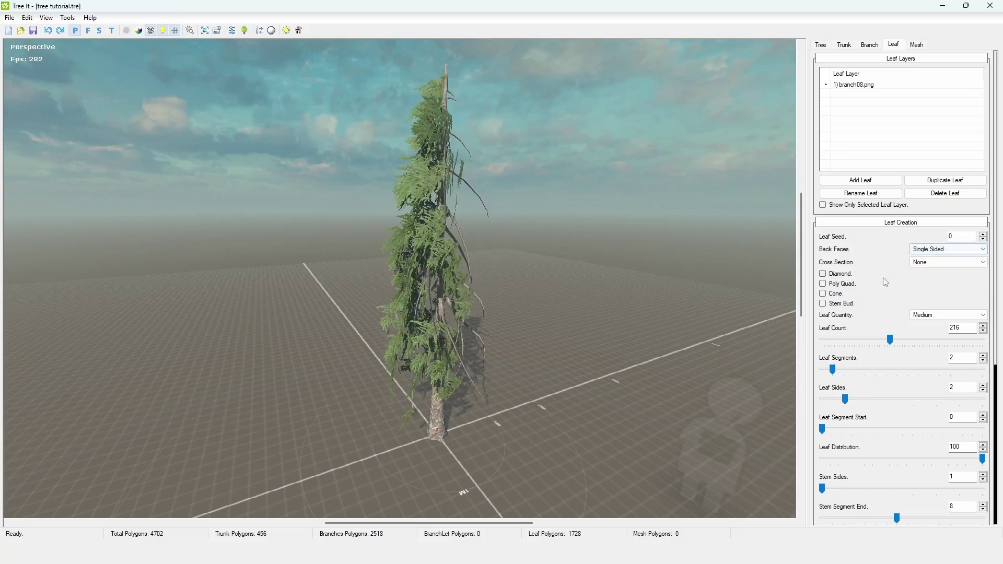
left_click_drag(272, 230, 249, 228)
left_click_drag(369, 249, 460, 268)
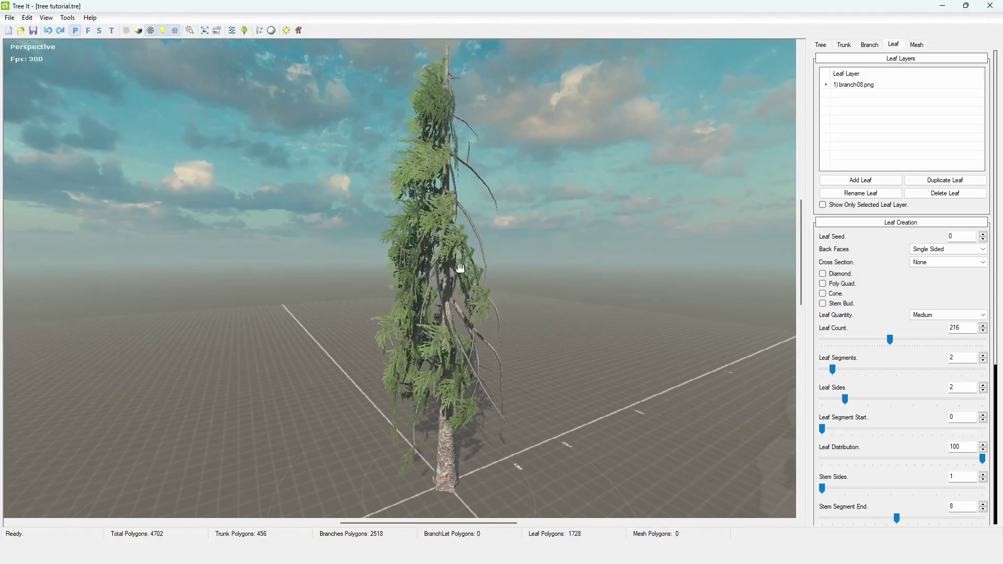
left_click(948, 249)
left_click(862, 250)
left_click_drag(679, 230, 517, 172)
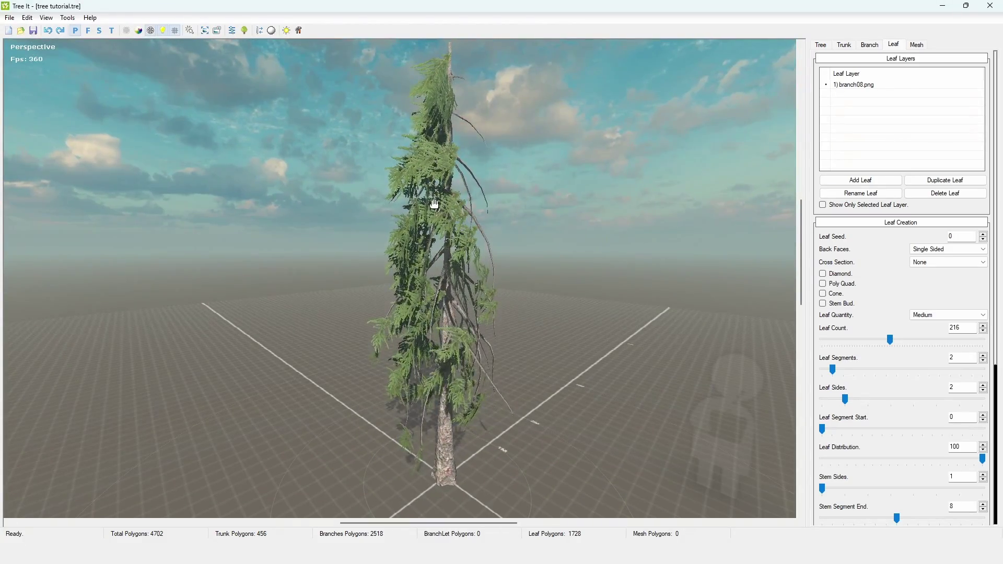
left_click_drag(531, 331, 546, 406)
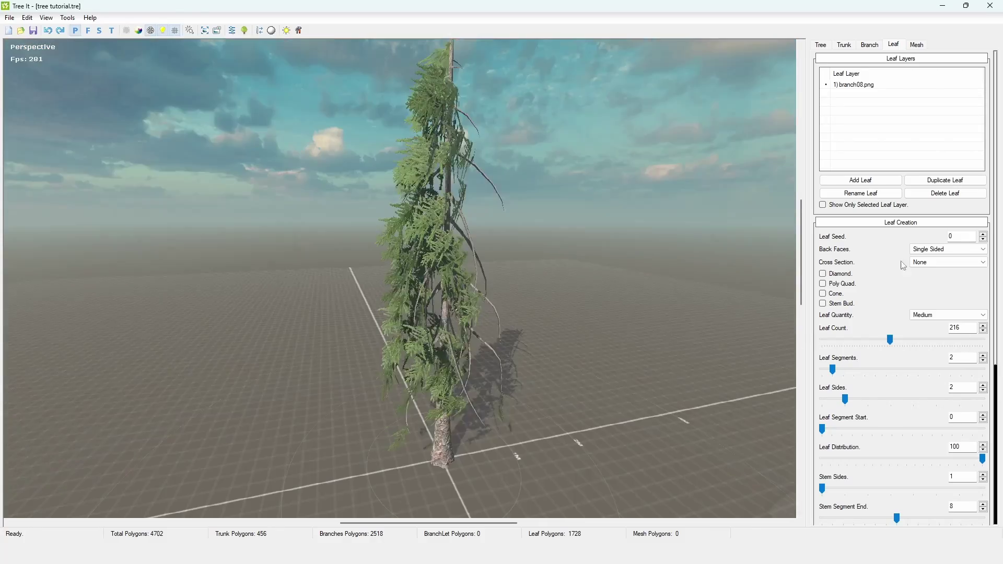
left_click_drag(346, 253, 230, 245)
Step: Start a Wavefront OBJ export from the File menu, then cancel it
left_click(11, 19)
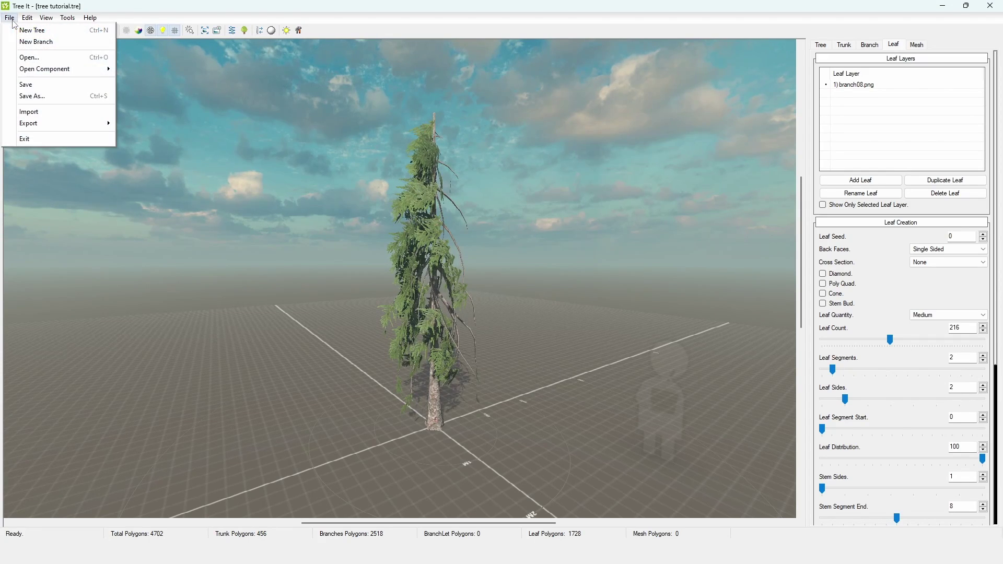
mouse_move(62, 123)
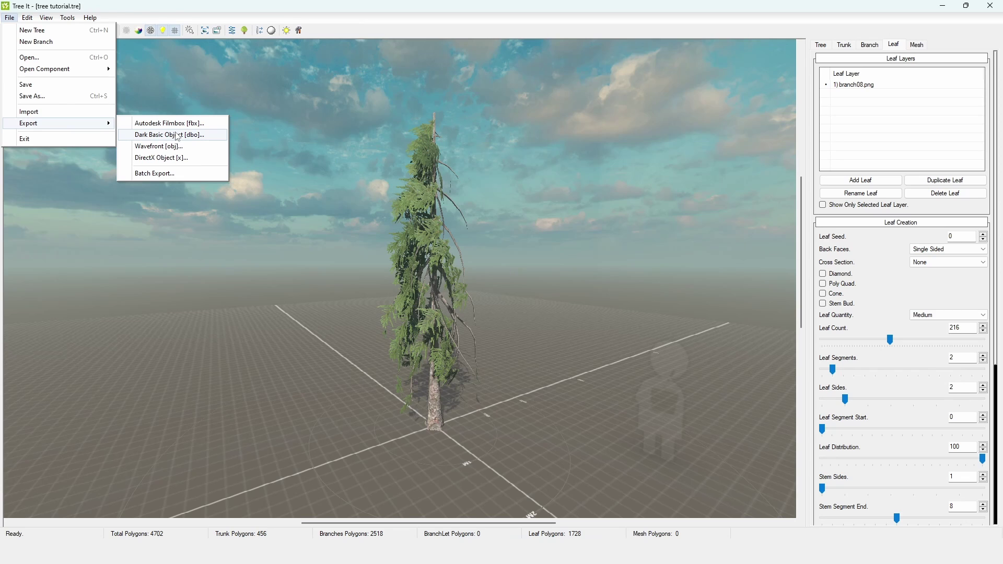
left_click(158, 146)
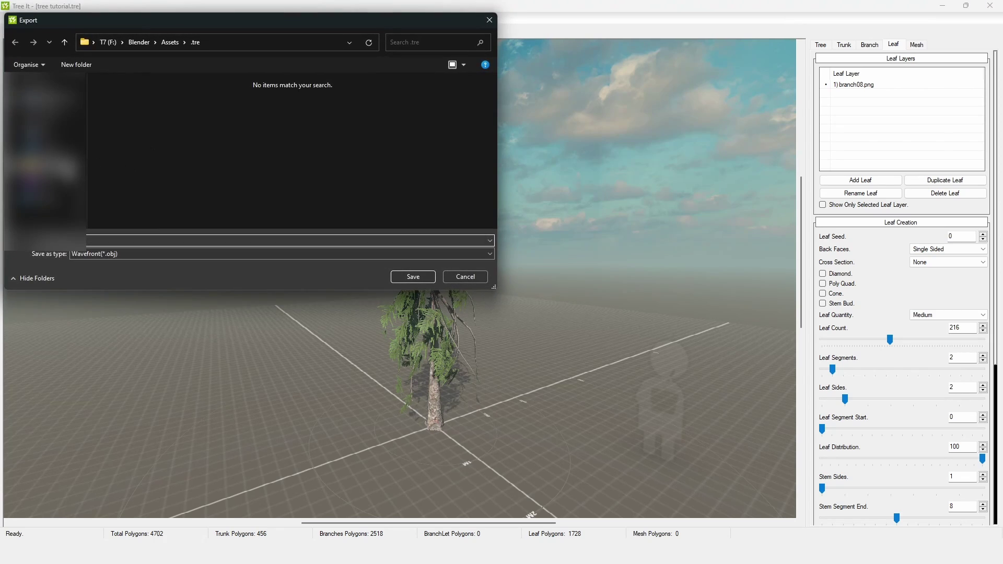
left_click(139, 42)
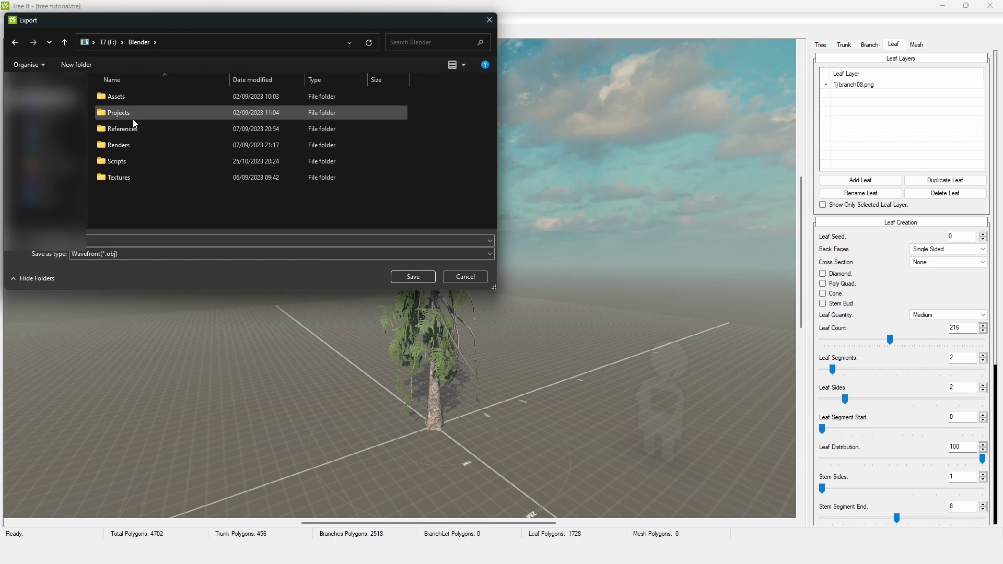
key("Escape")
Step: Export the tree as Wavefront OBJ into the Blender\Assets\.obj folder under a new file name
left_click(12, 19)
mouse_move(31, 123)
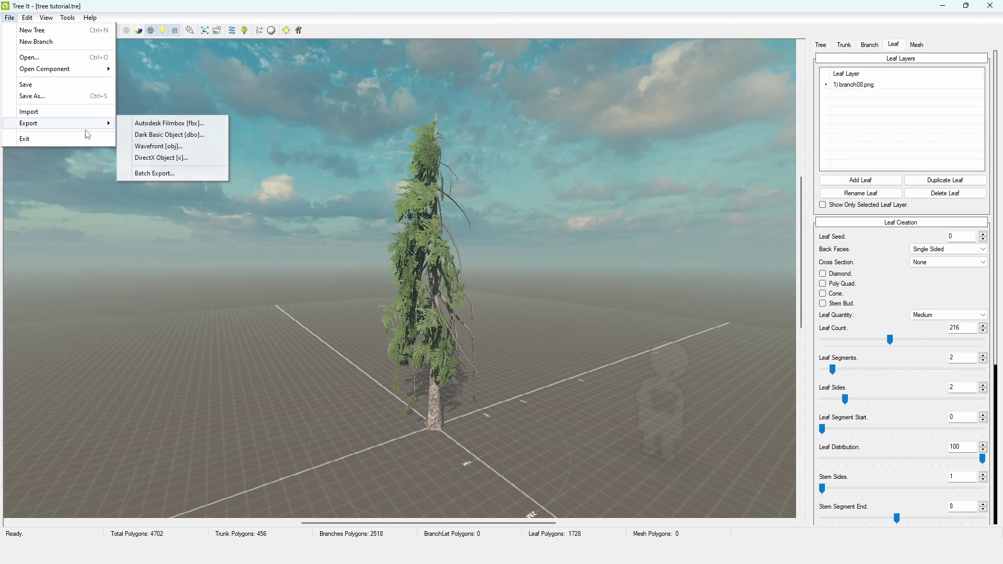
left_click(166, 159)
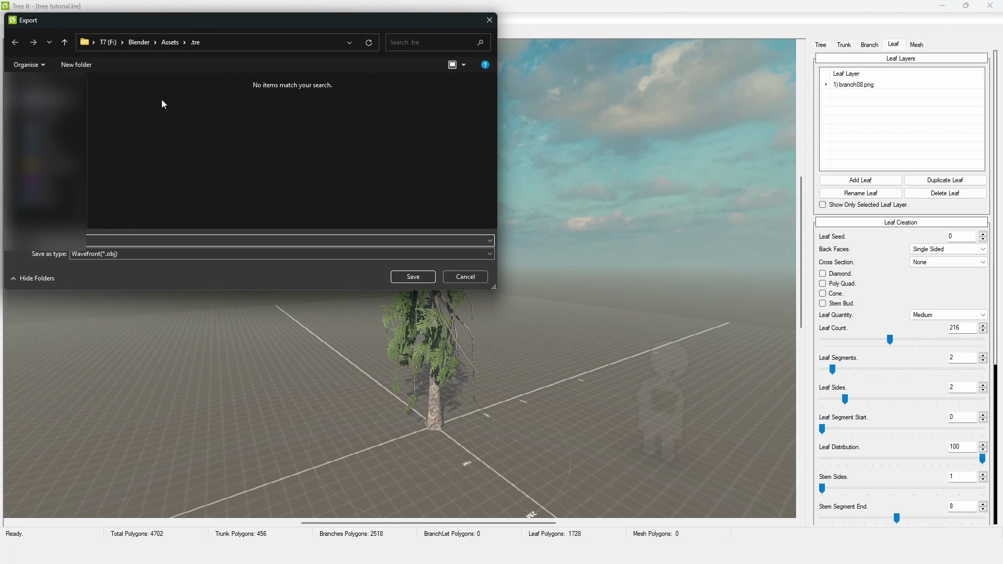
left_click(170, 42)
double_click(124, 145)
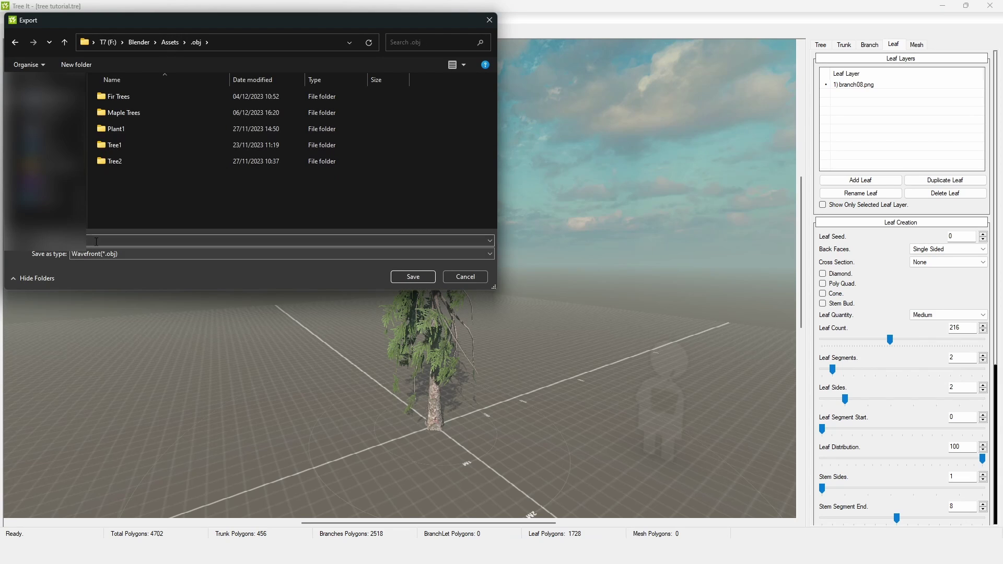
type("ial.obj")
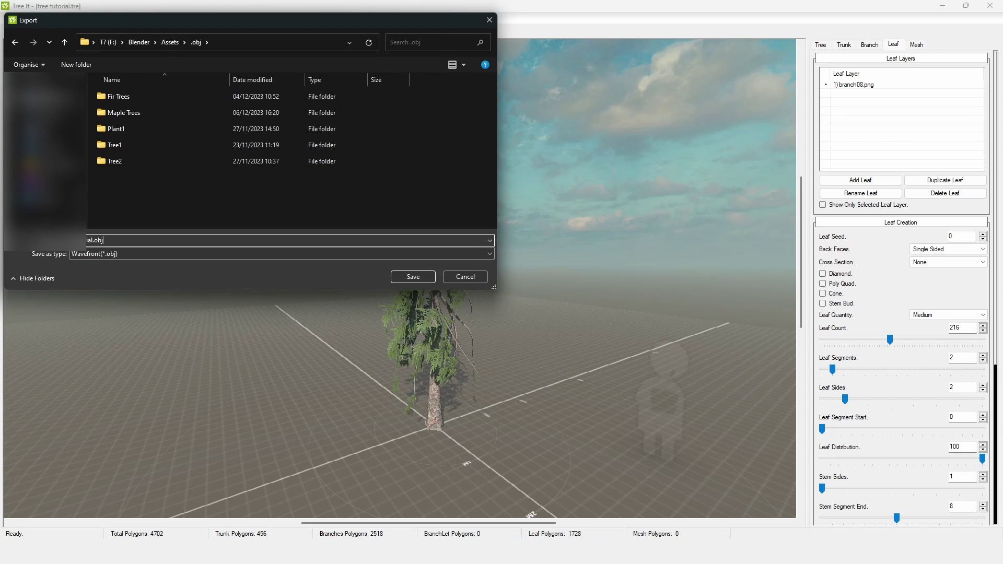
key("Return")
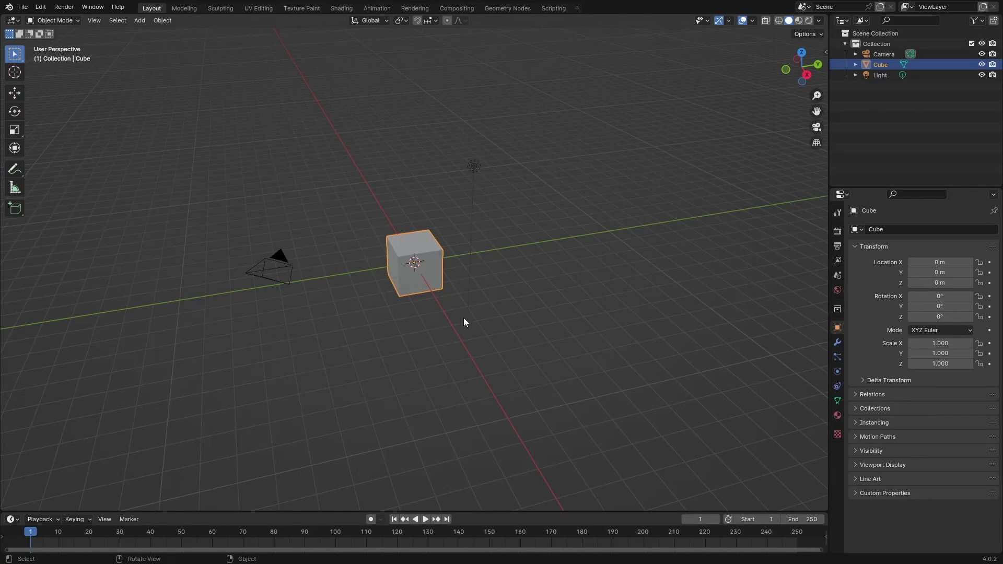
Step: Delete all the default objects from the Blender scene
key("a")
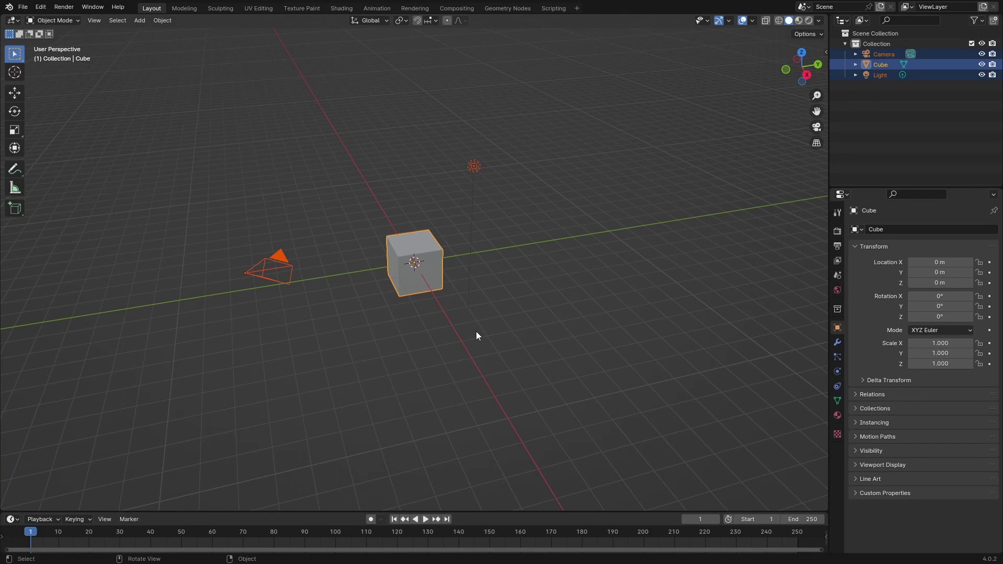
key("x")
left_click(477, 331)
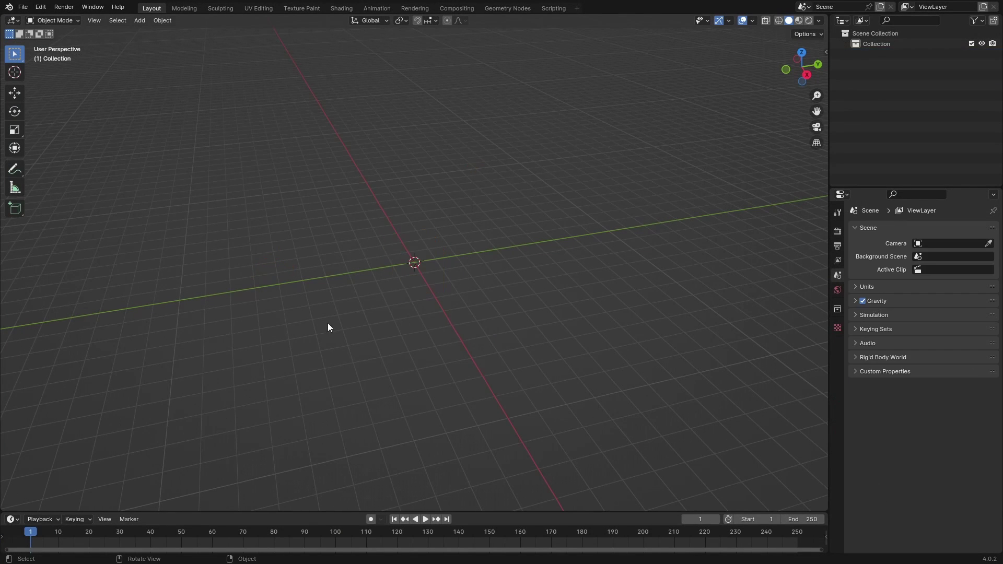
Step: Import tutorial.obj and tutorial.mtl as a Wavefront OBJ
left_click(24, 7)
mouse_move(53, 154)
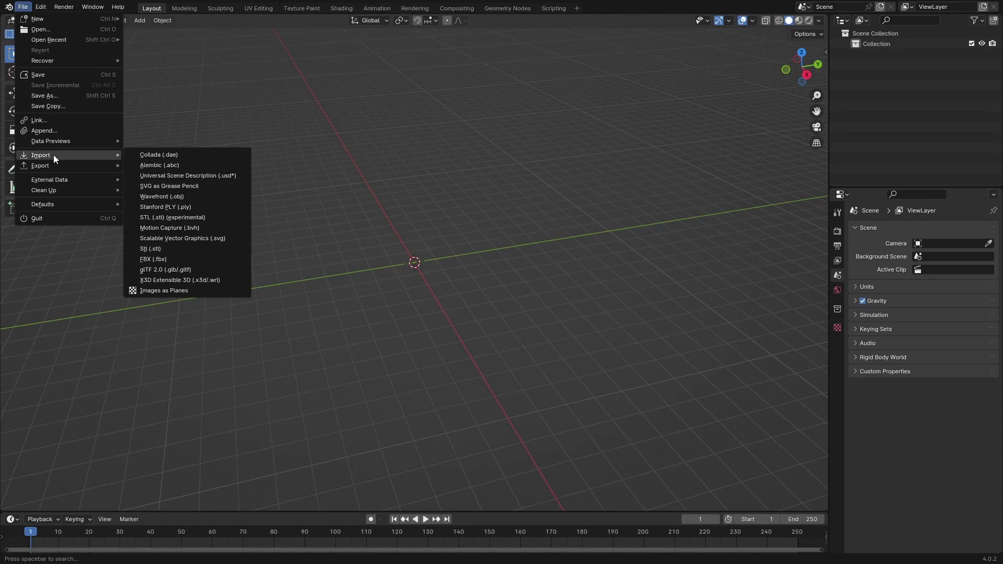
left_click(156, 200)
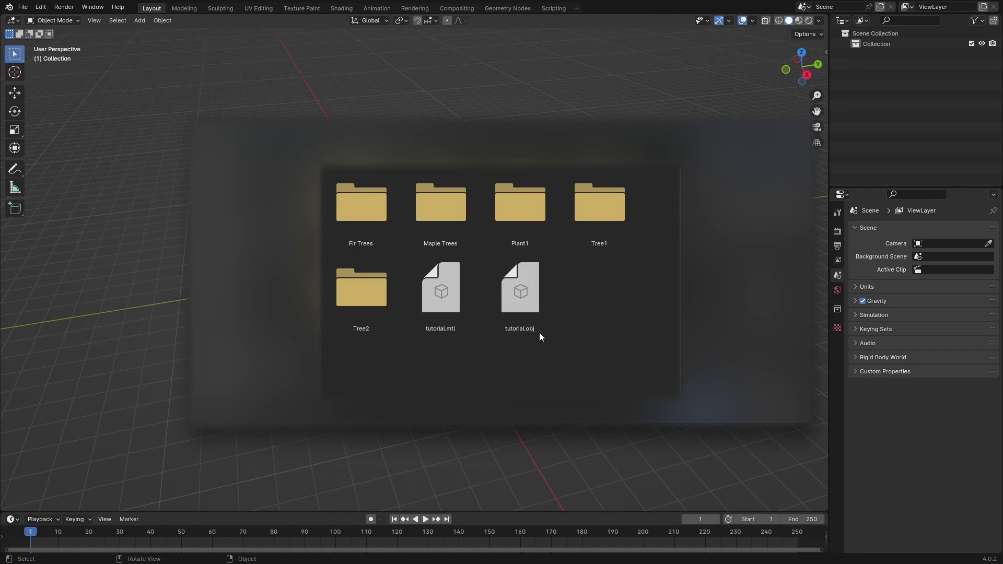
left_click_drag(529, 344, 403, 257)
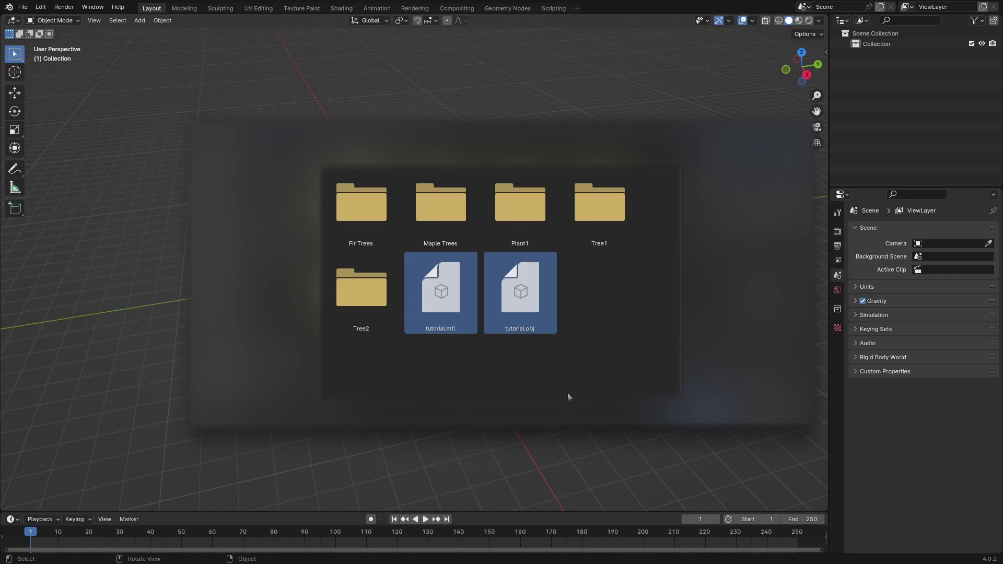
key("Return")
middle_click_drag(449, 337, 519, 382)
scroll(519, 381, "up", 5)
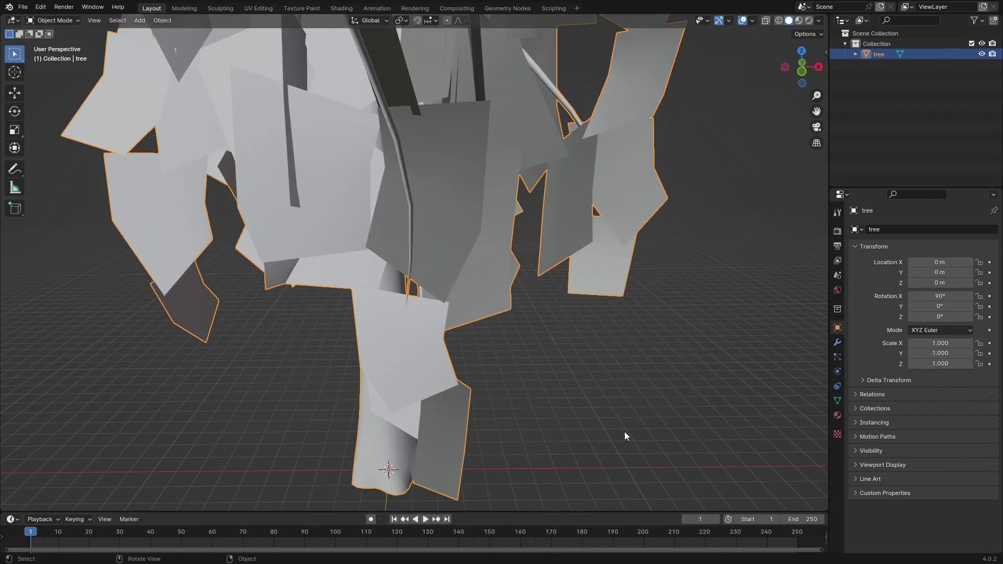
Step: Scale the imported tree to 0.01 and frame it in front view
key("s")
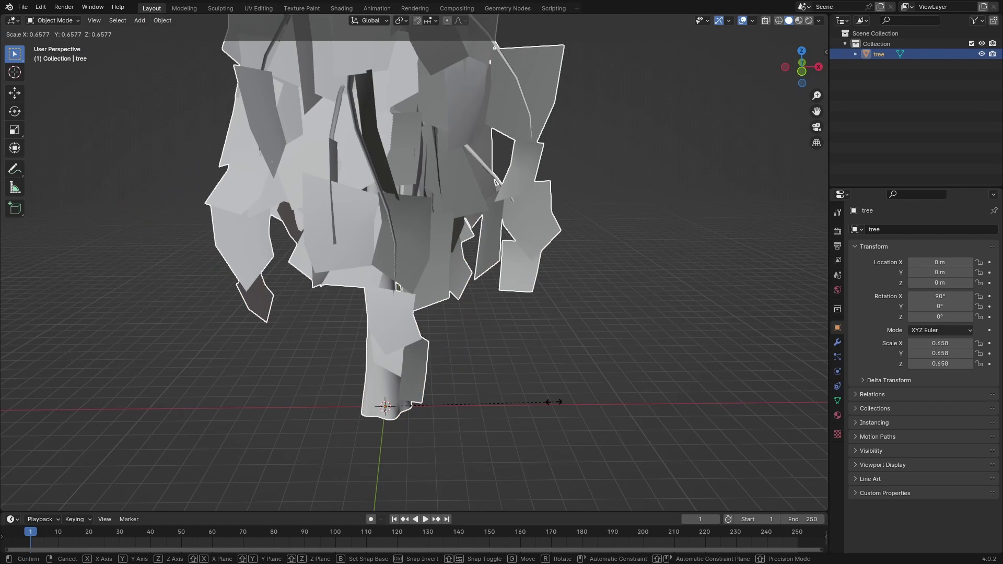
type("0.01")
key("Return")
middle_click_drag(548, 403, 540, 297)
key("KP_Decimal")
key("KP_1")
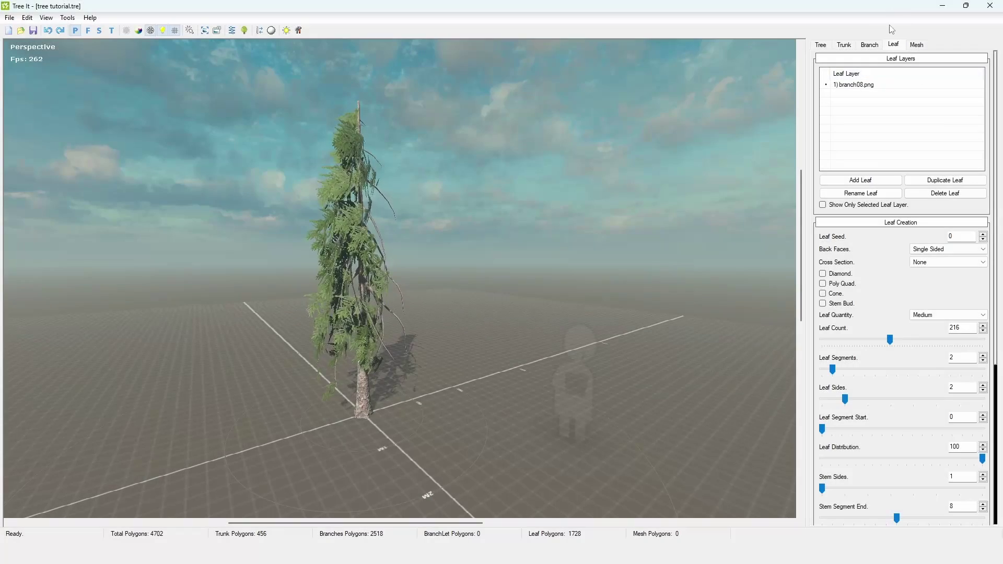
left_click(821, 45)
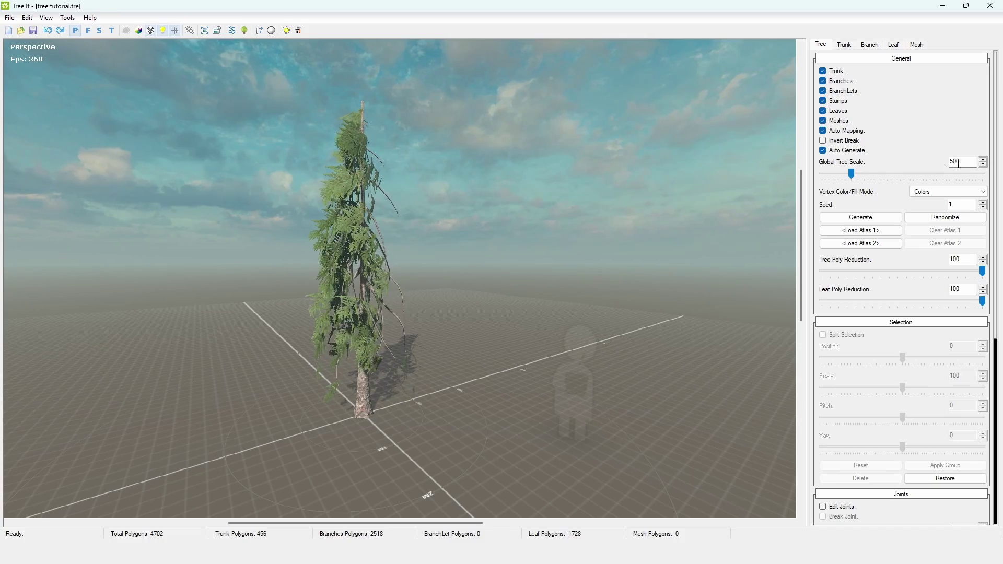
mouse_move(585, 261)
left_mouse_down()
mouse_move(632, 265)
mouse_move(703, 248)
mouse_move(650, 269)
mouse_move(595, 259)
left_mouse_up()
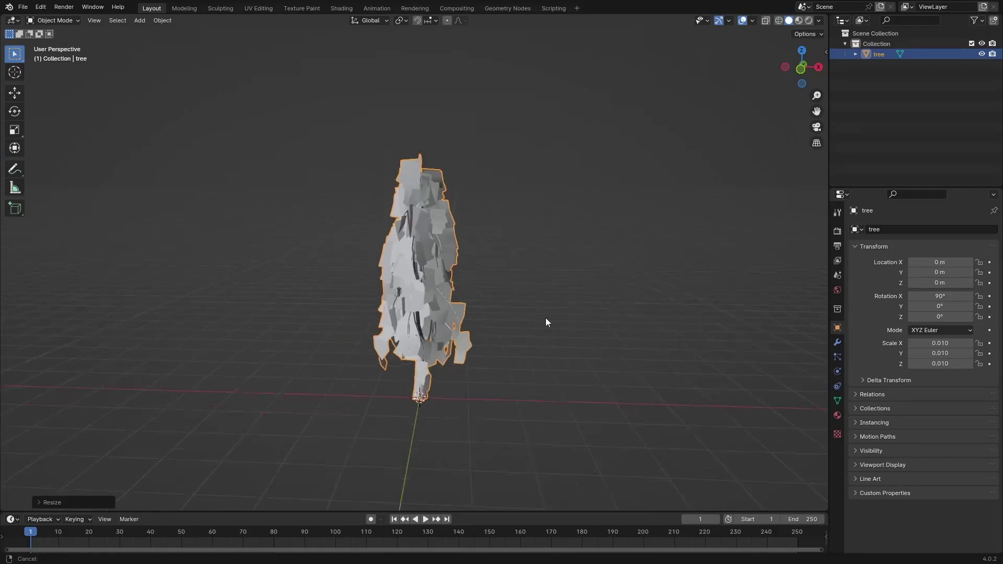
scroll(550, 278, "up", 3)
middle_click_drag(550, 279, 540, 347)
Step: Apply all transforms to the tree
key("ctrl+a")
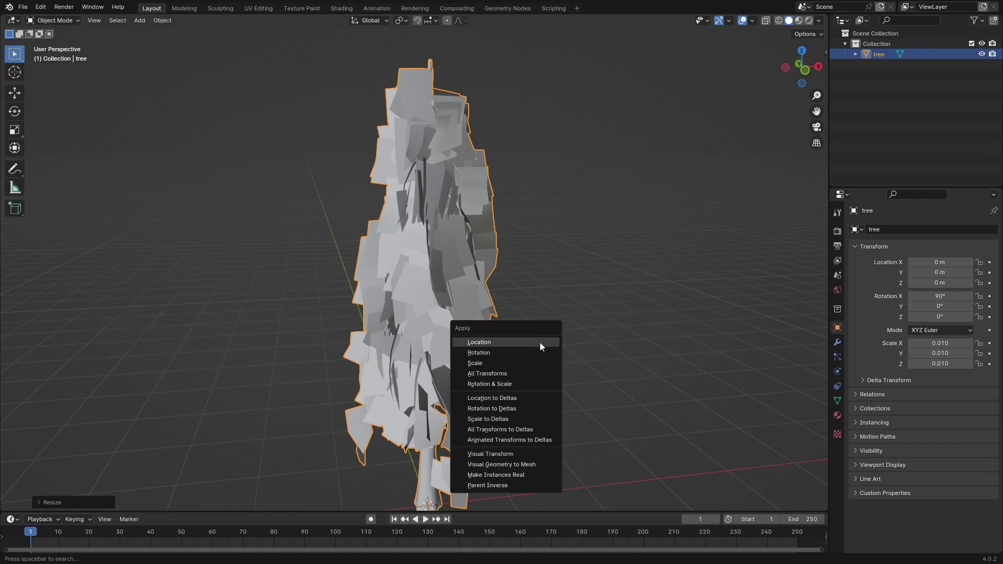
left_click(503, 376)
middle_click_drag(503, 376, 465, 223, "shift")
middle_click_drag(304, 346, 490, 360)
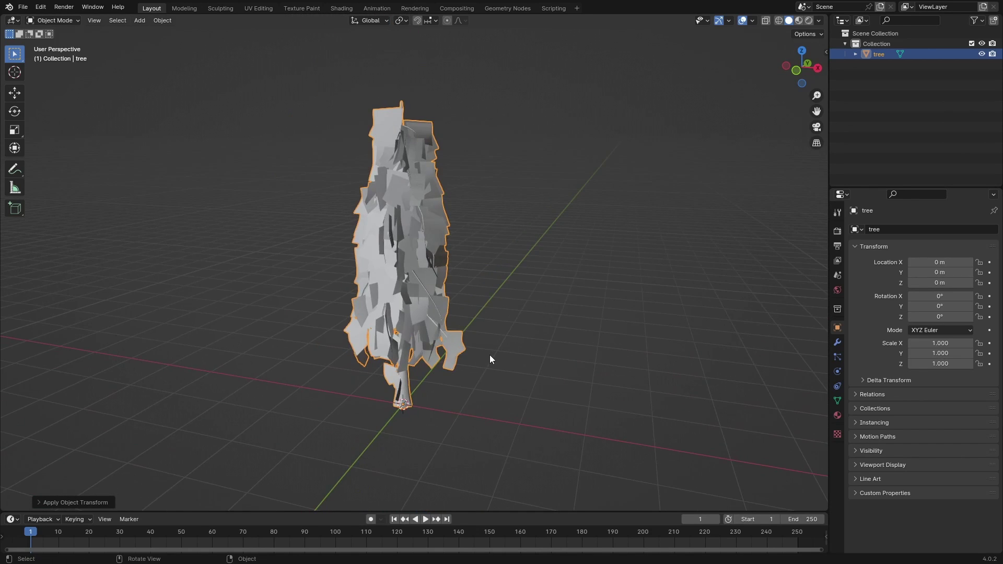
Step: Show the viewport in Rendered shading with Cycles and Scene World turned off
key("z")
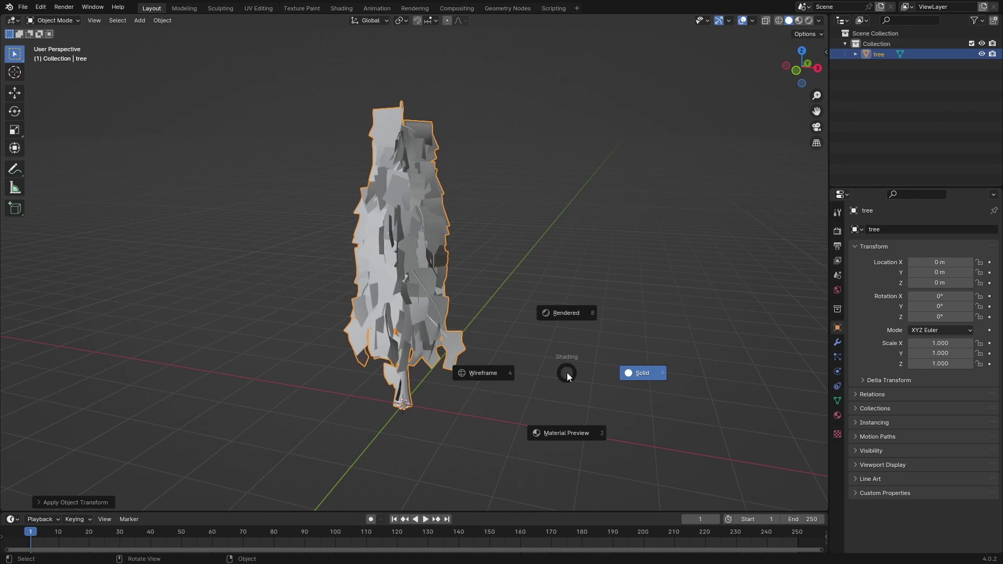
left_click(570, 321)
left_click(838, 230)
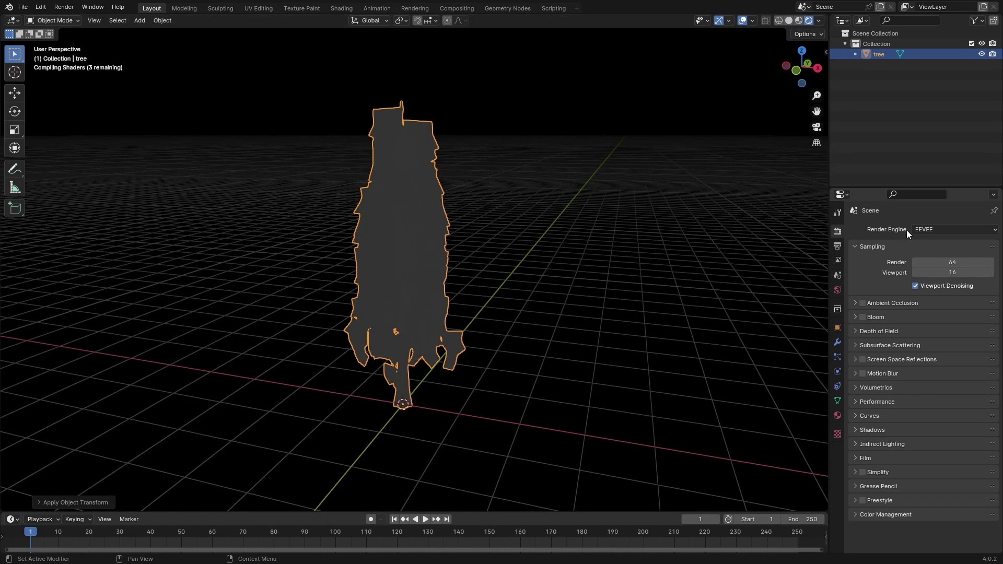
left_click(930, 233)
left_click(928, 264)
left_click(805, 22)
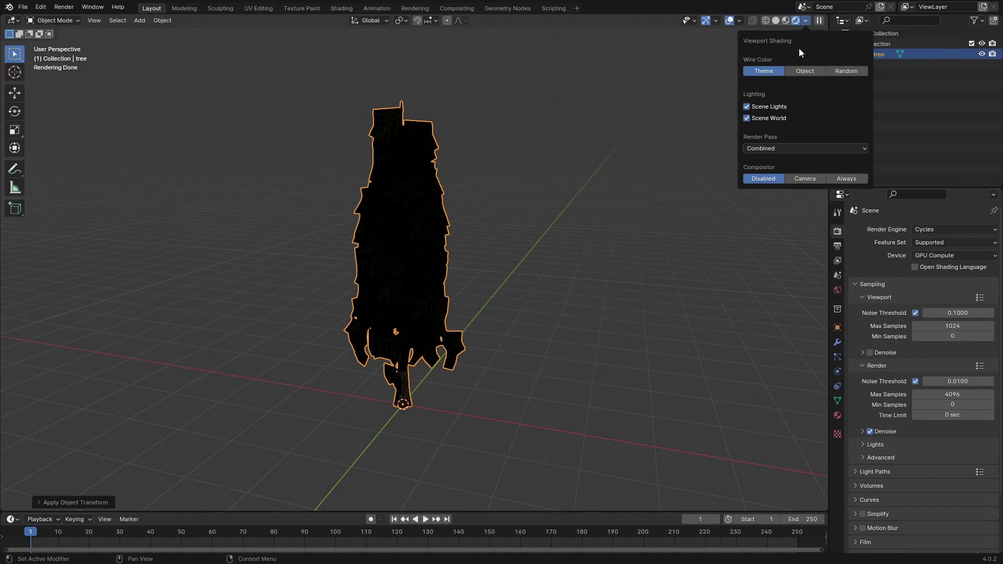
left_click(768, 119)
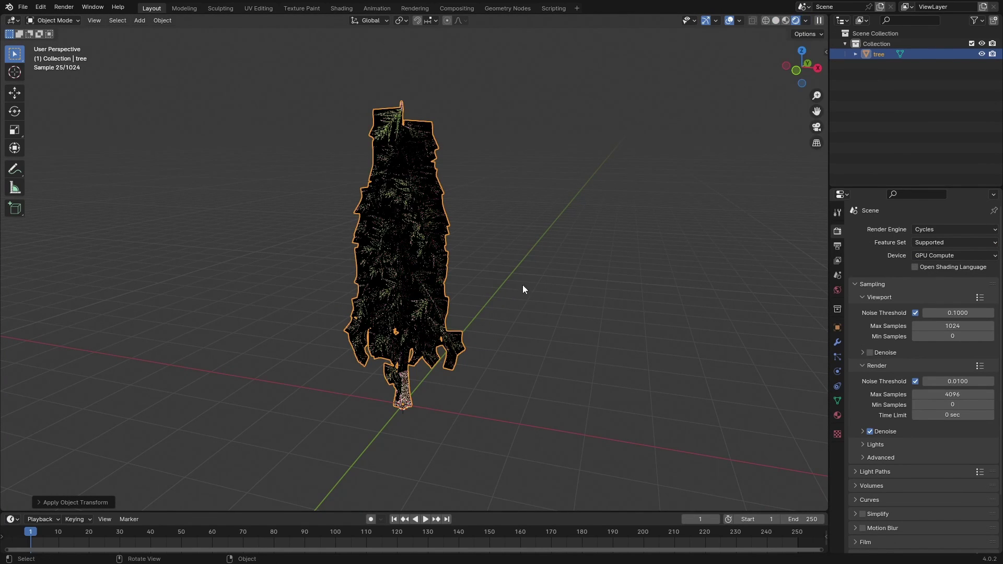
Step: Select the tree object in the rendered view and bring up the editor-type list
middle_click_drag(522, 285, 562, 271)
scroll(562, 272, "up", 5)
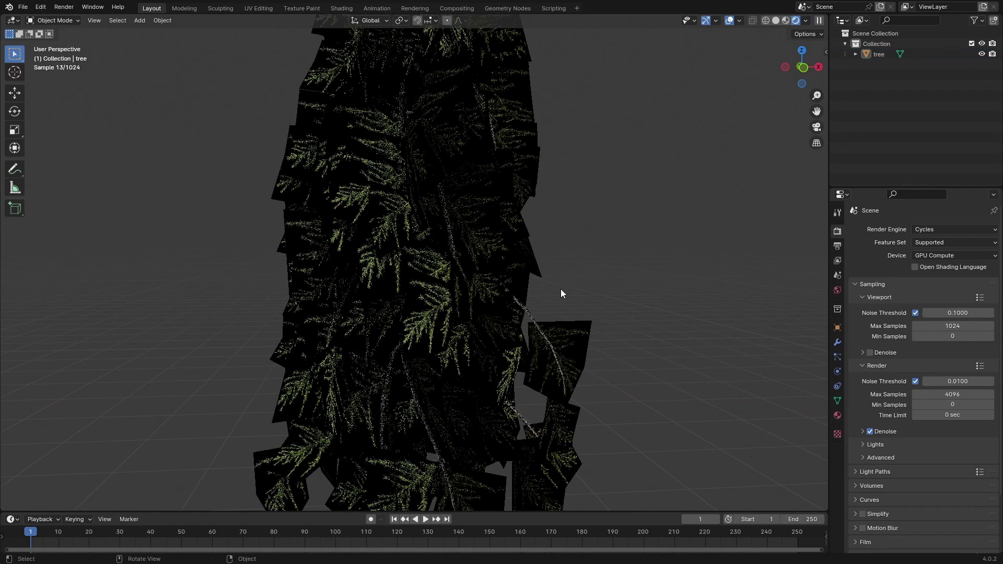
left_click(457, 305)
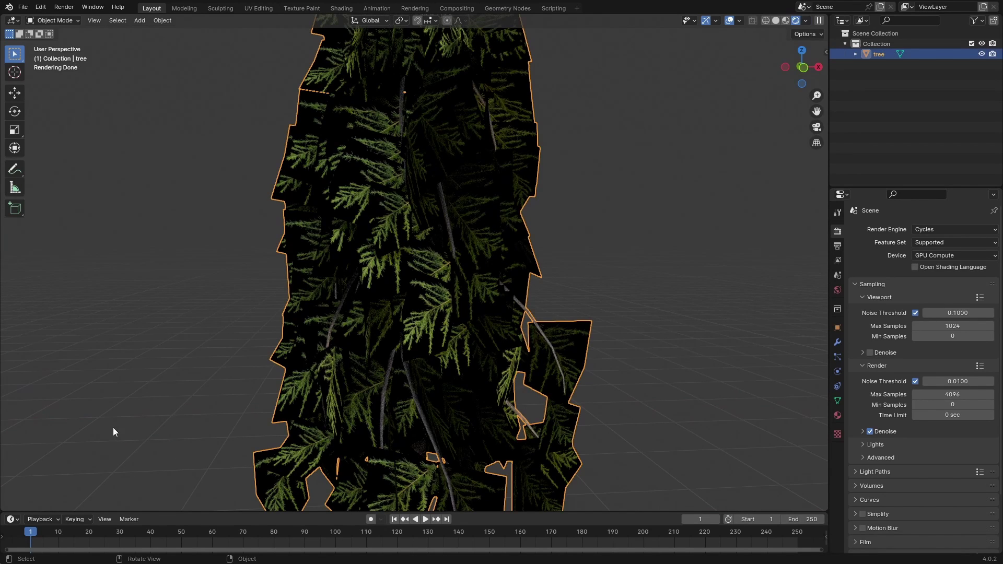
left_click(10, 518)
Step: Turn the bottom timeline into an enlarged Shader Editor showing the tree's bark material
left_click(31, 488)
left_click_drag(418, 512, 418, 338)
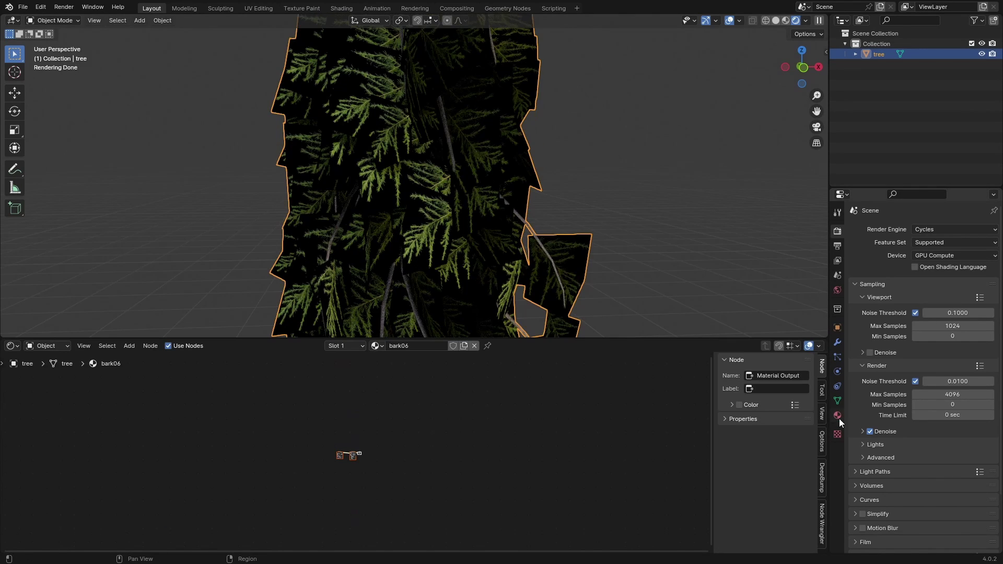
left_click(838, 415)
scroll(297, 433, "up", 8)
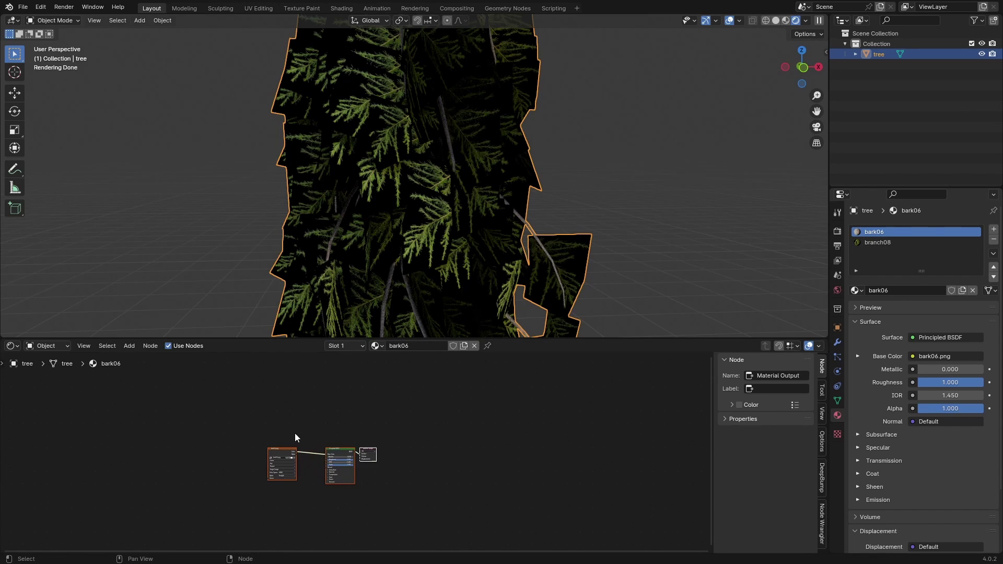
scroll(351, 407, "up", 2)
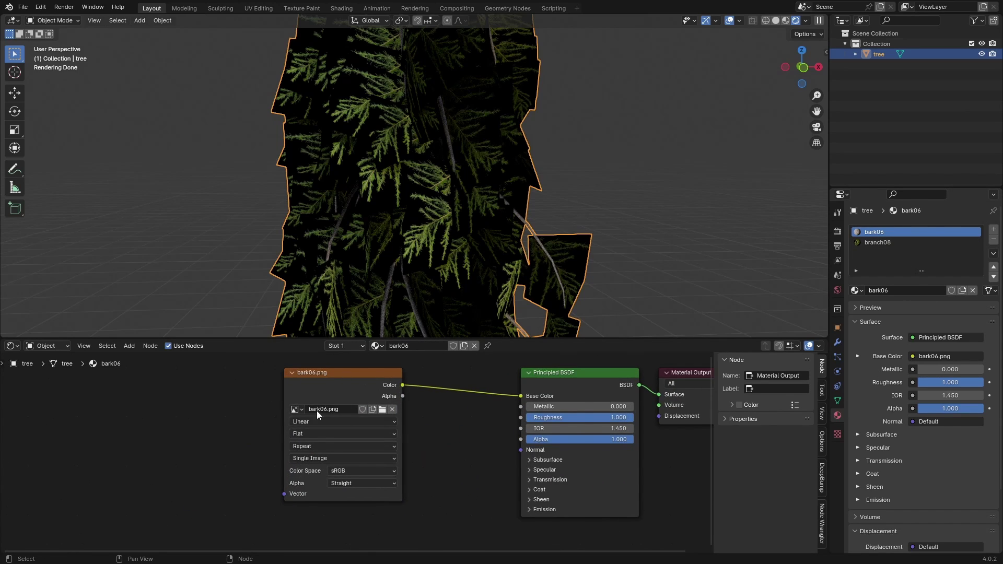
scroll(318, 436, "down", 1)
Step: Replace the old bark image node with the bark06 texture set from Assets/Textures via Ctrl+Shift+T
left_click(277, 402)
key("x")
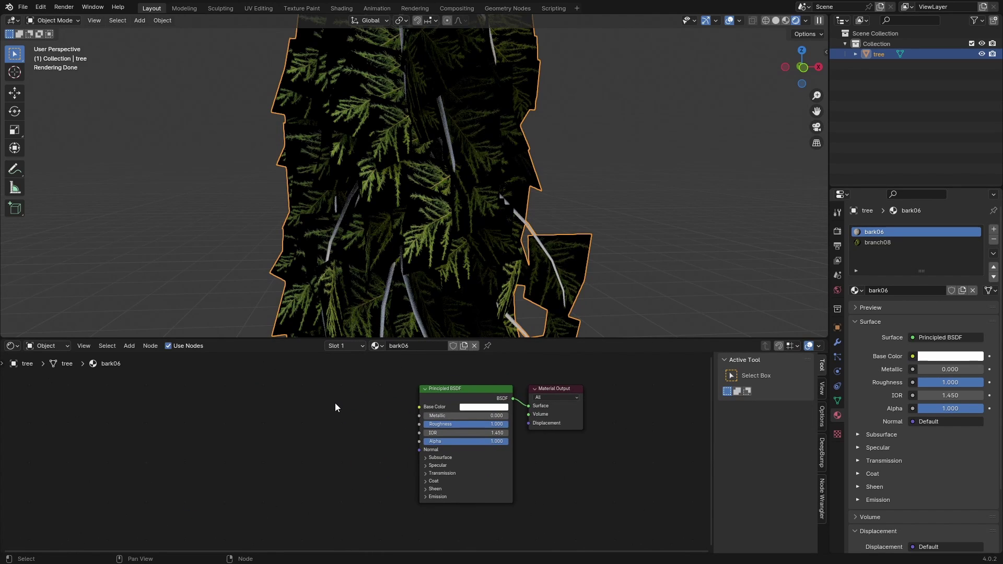
left_click(426, 397)
key("ctrl+shift+t")
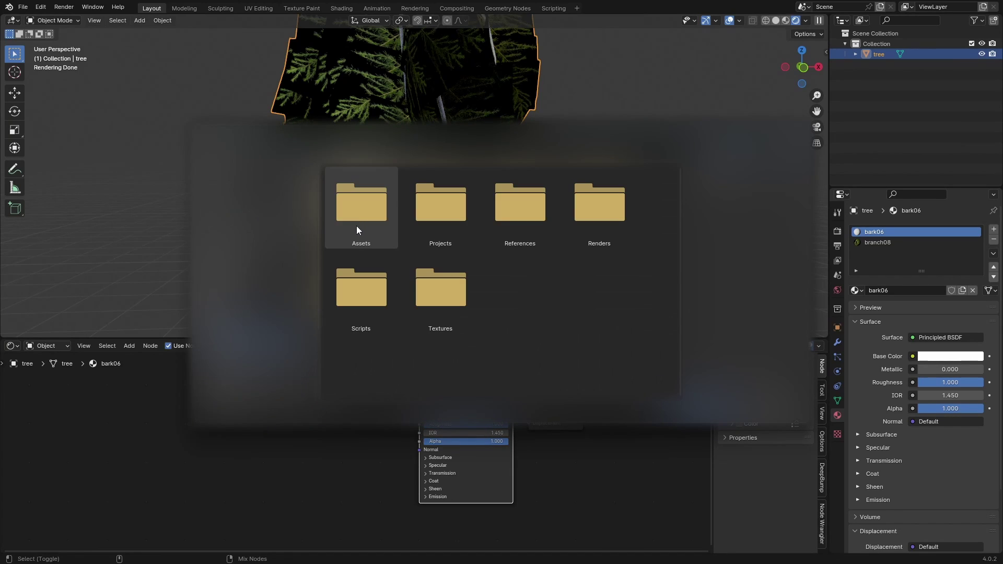
double_click(356, 227)
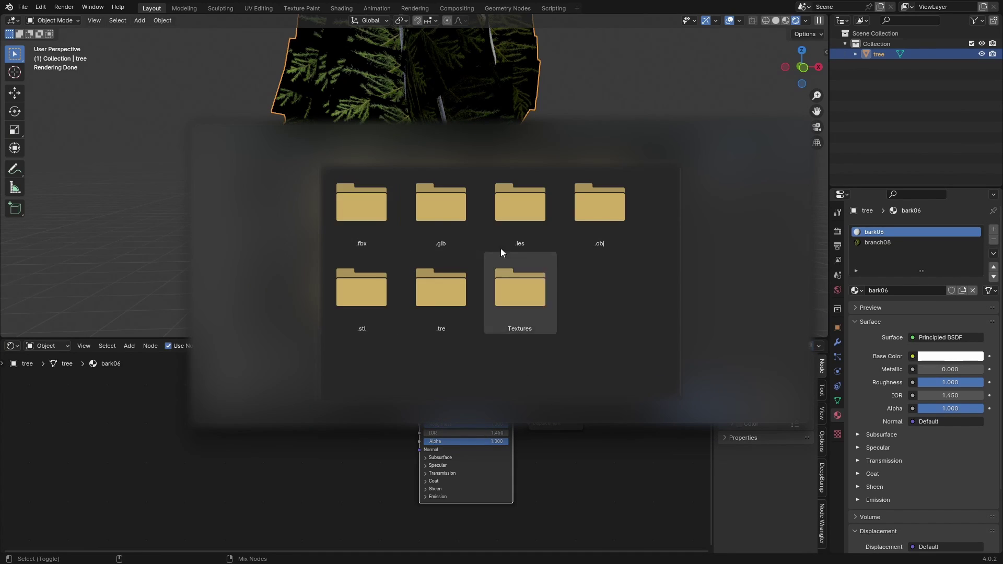
double_click(518, 288)
scroll(438, 281, "down", 3)
scroll(433, 286, "up", 4)
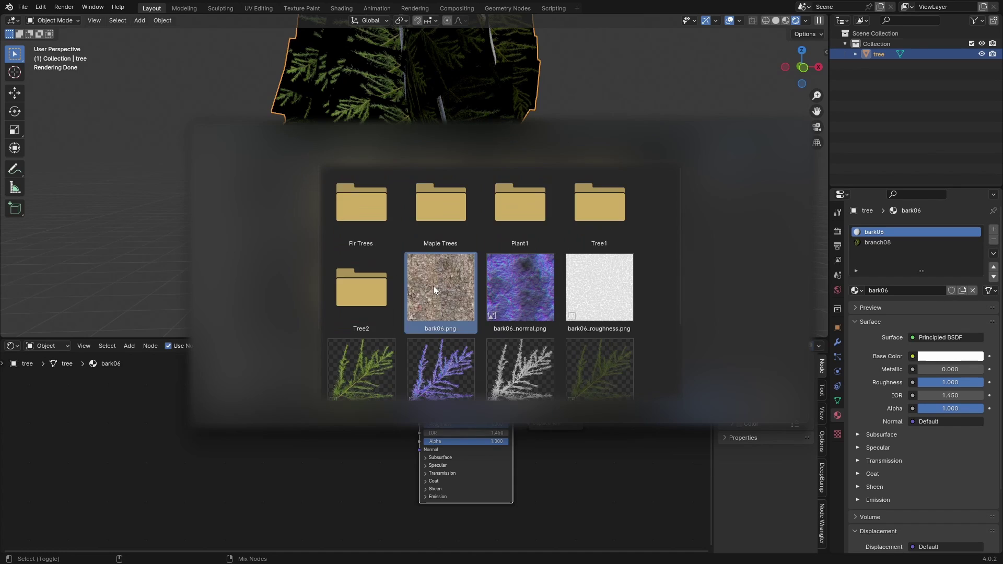
left_click(433, 286)
left_click(570, 295, "shift")
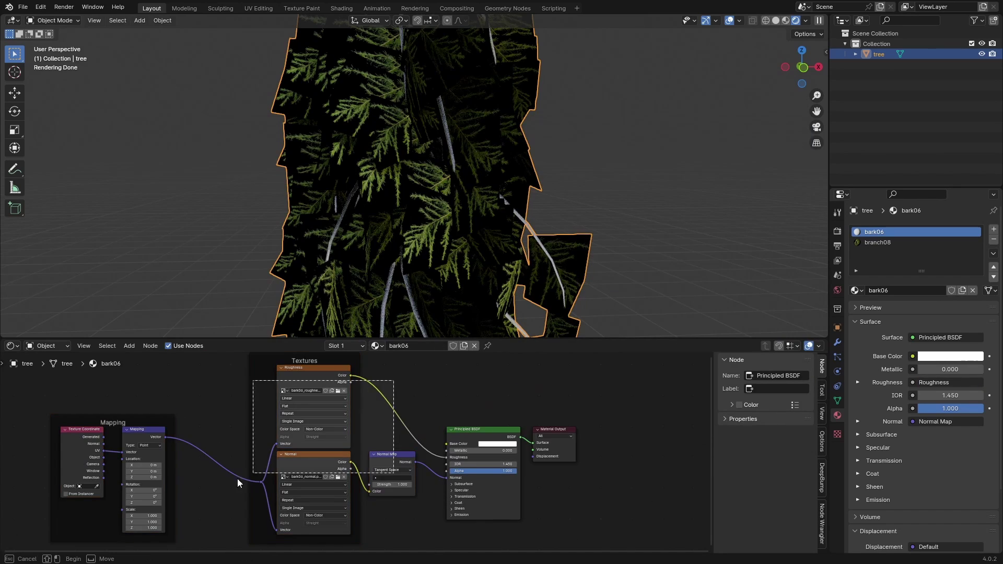
left_click(391, 461)
Step: Duplicate the roughness image node, load bark06.png into it, and link it to Base Color
left_click(306, 443)
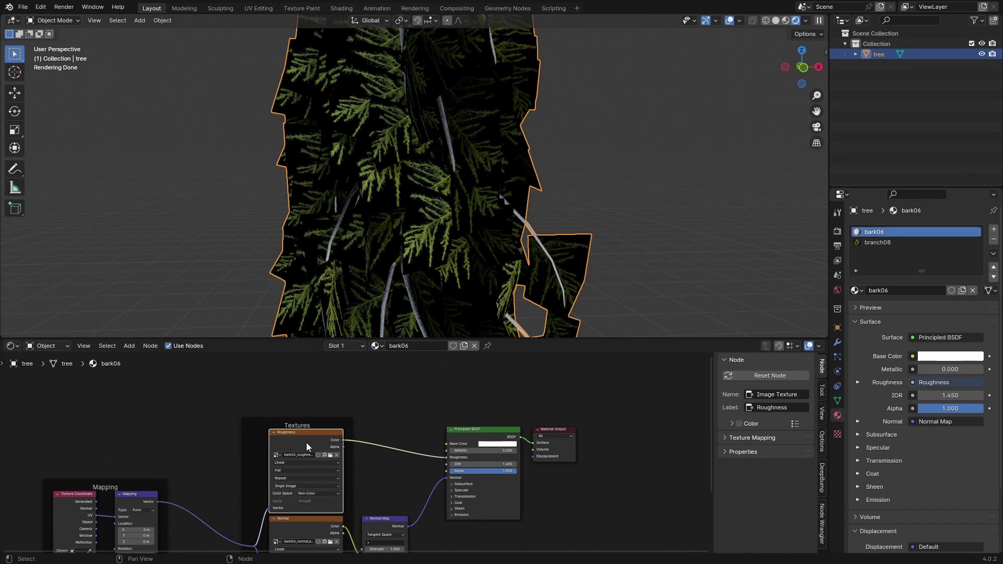
key("shift+d")
left_click(346, 385)
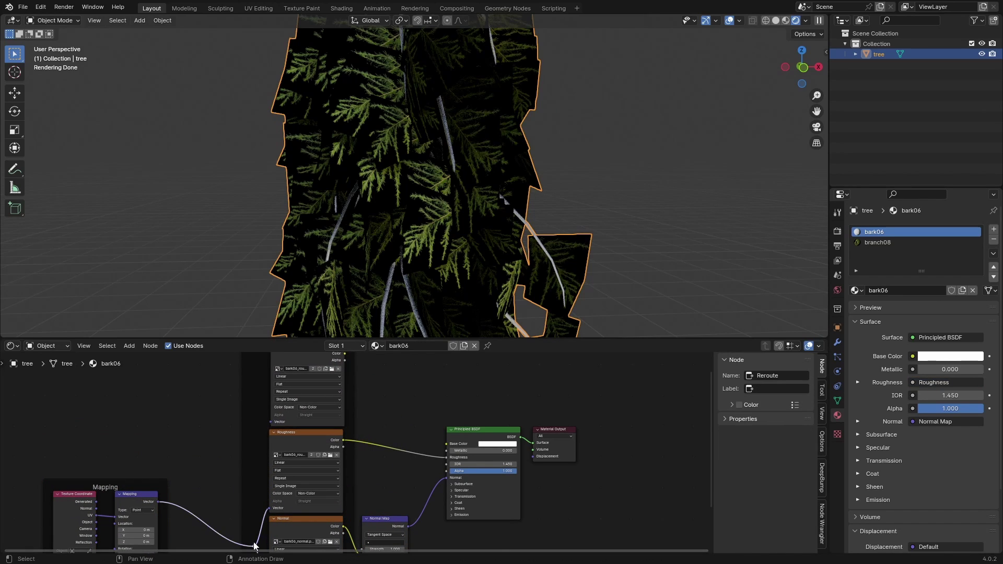
left_click_drag(255, 545, 267, 421)
scroll(315, 401, "up", 2)
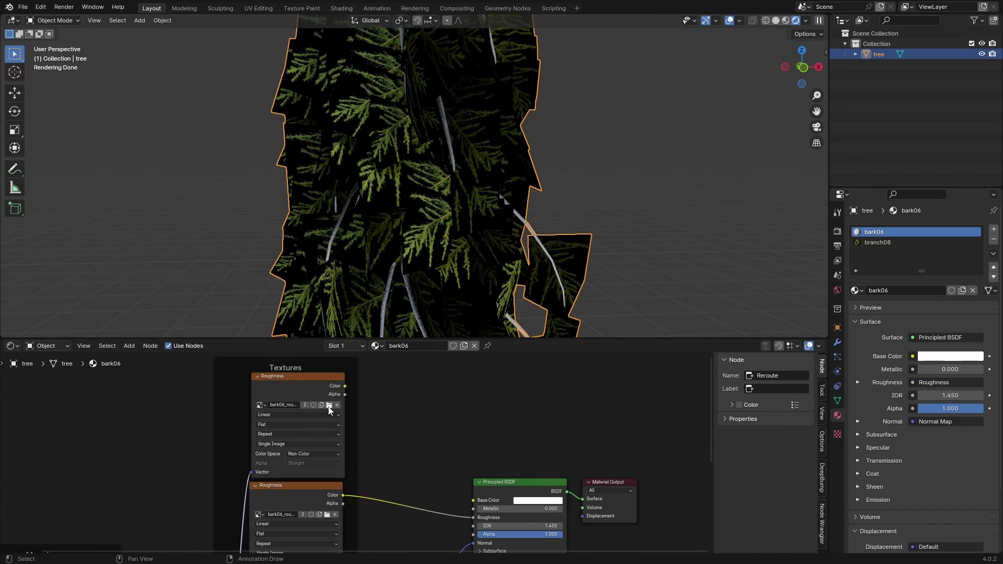
left_click(330, 369)
left_click(746, 227)
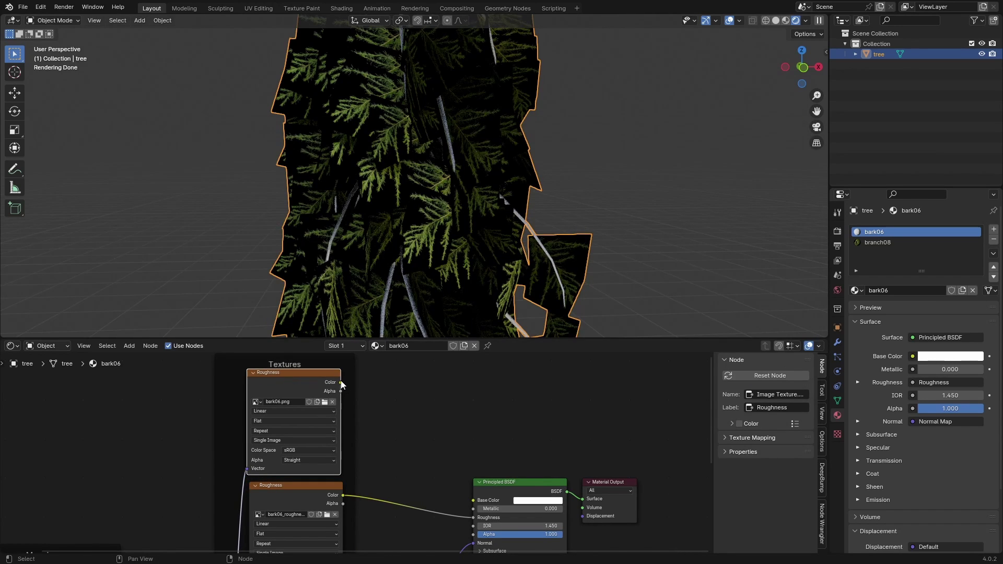
left_click_drag(341, 382, 473, 499)
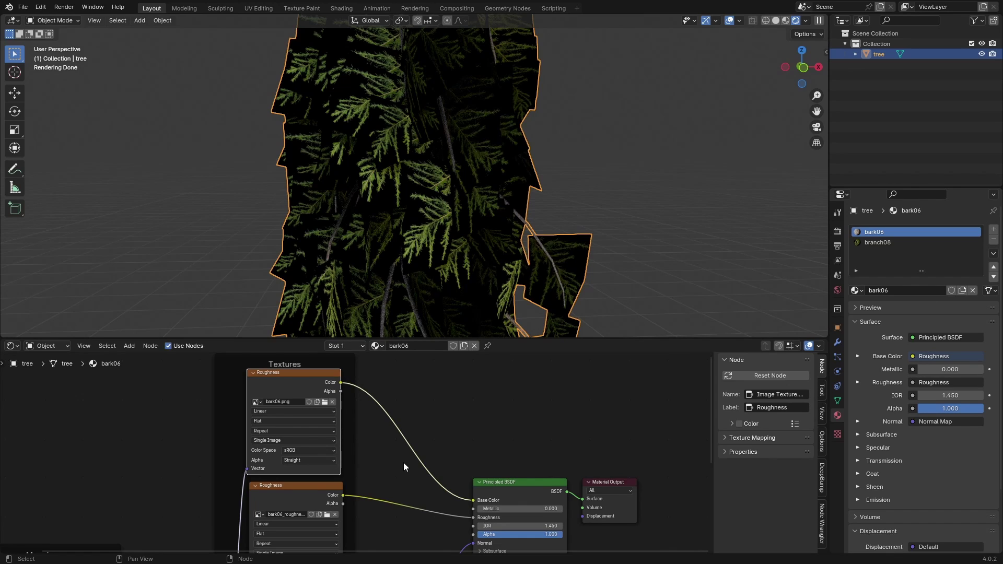
middle_click_drag(403, 462, 446, 430)
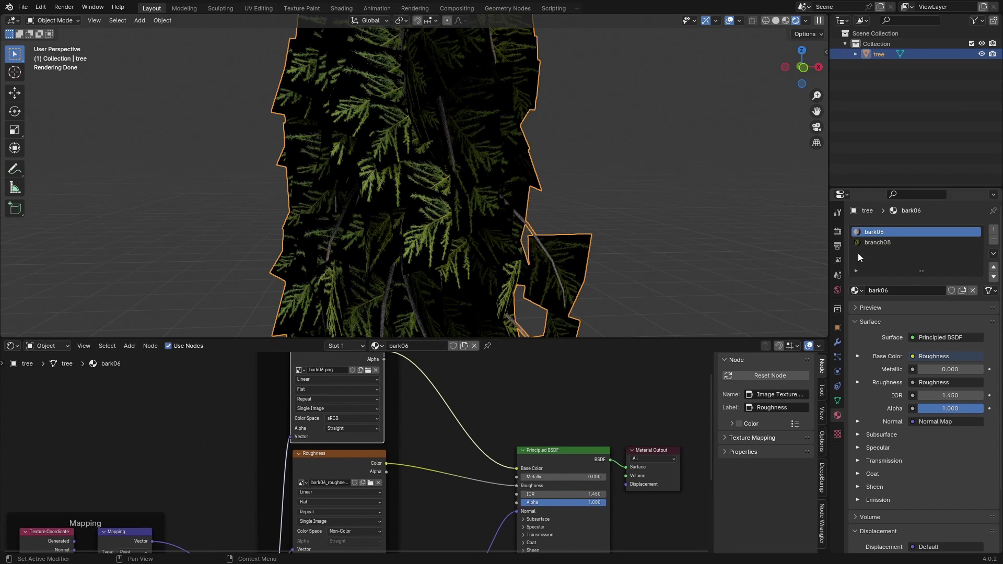
left_click(902, 243)
scroll(360, 470, "down", 2)
scroll(416, 445, "up", 2)
Step: Replace the old leaf image node with all branch08 texture maps via Principled Texture Setup
left_click(368, 441)
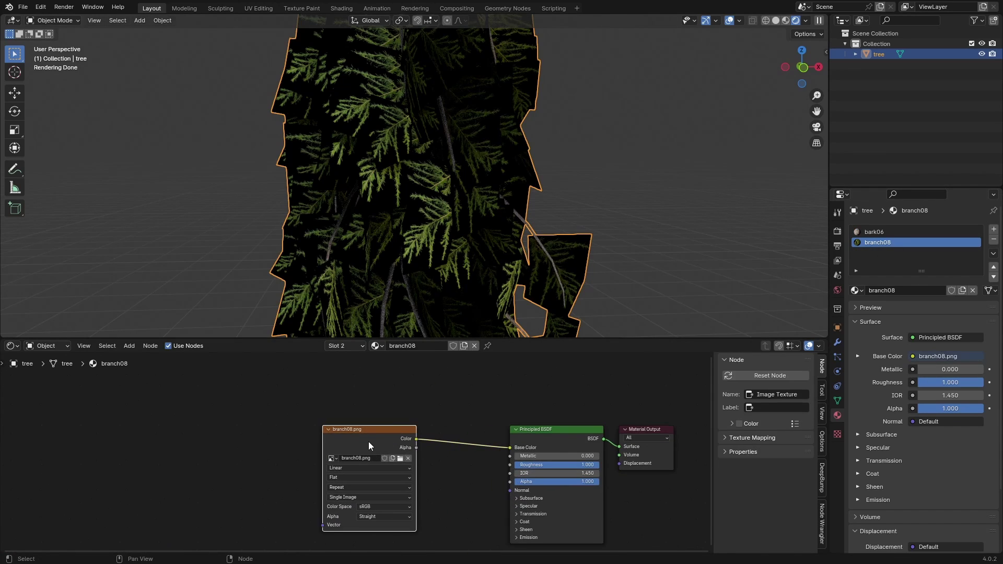
key("x")
left_click(525, 434)
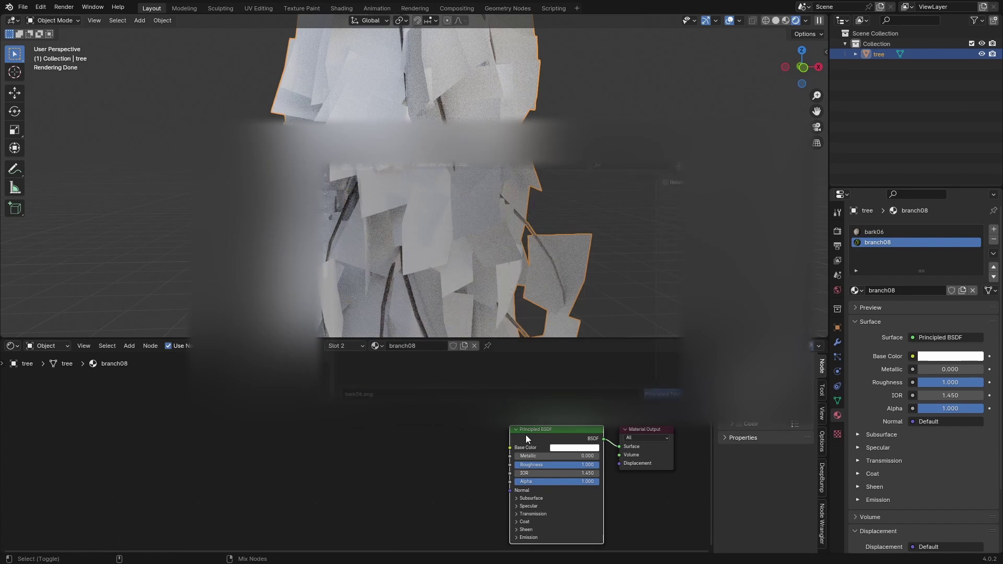
key("ctrl+shift+t")
scroll(396, 308, "down", 2)
left_click(599, 292, "shift")
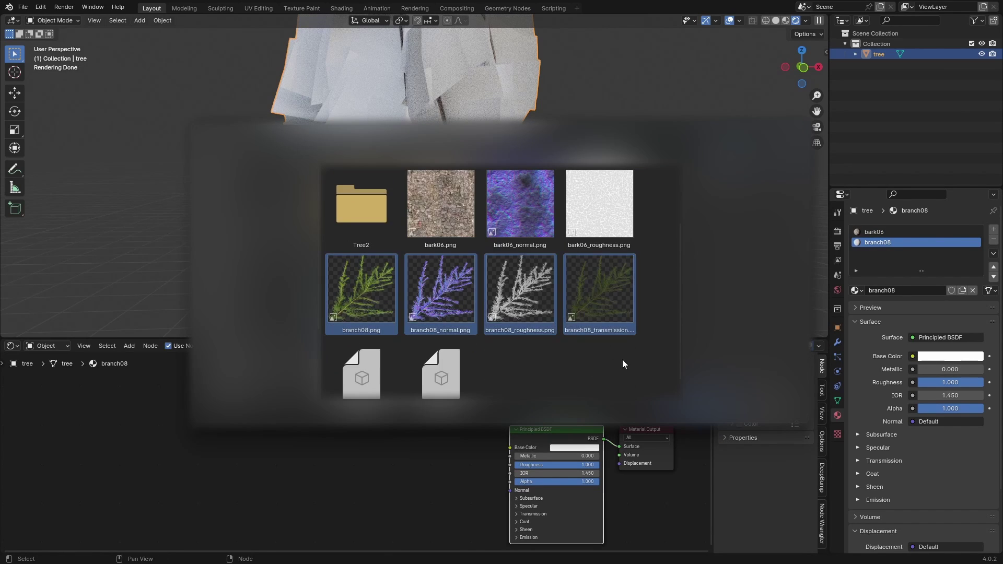
key("Return")
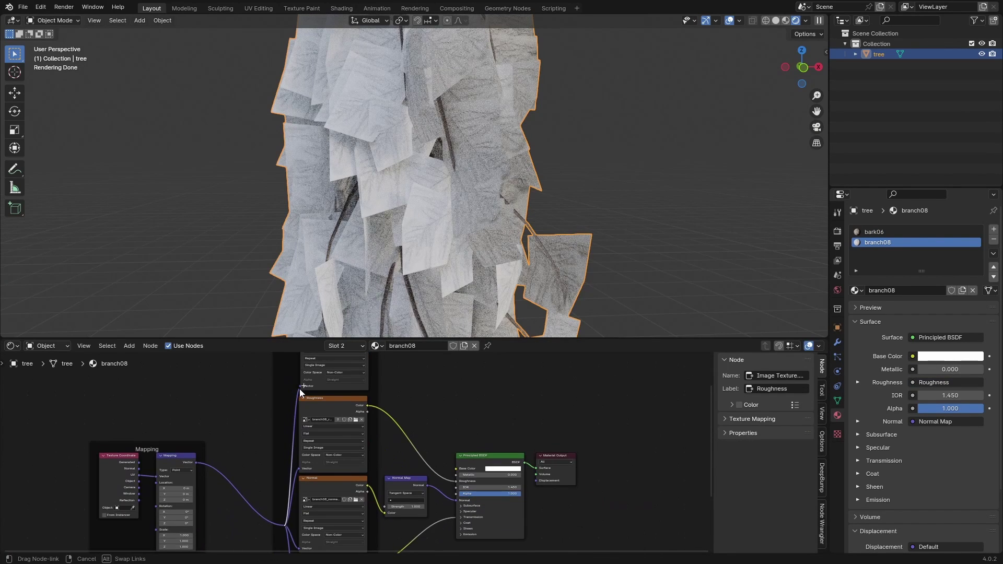
Step: Load branch08.png into the top texture node, linking its Color to Base Color and Alpha onward
scroll(340, 413, "up", 2)
left_click(346, 395)
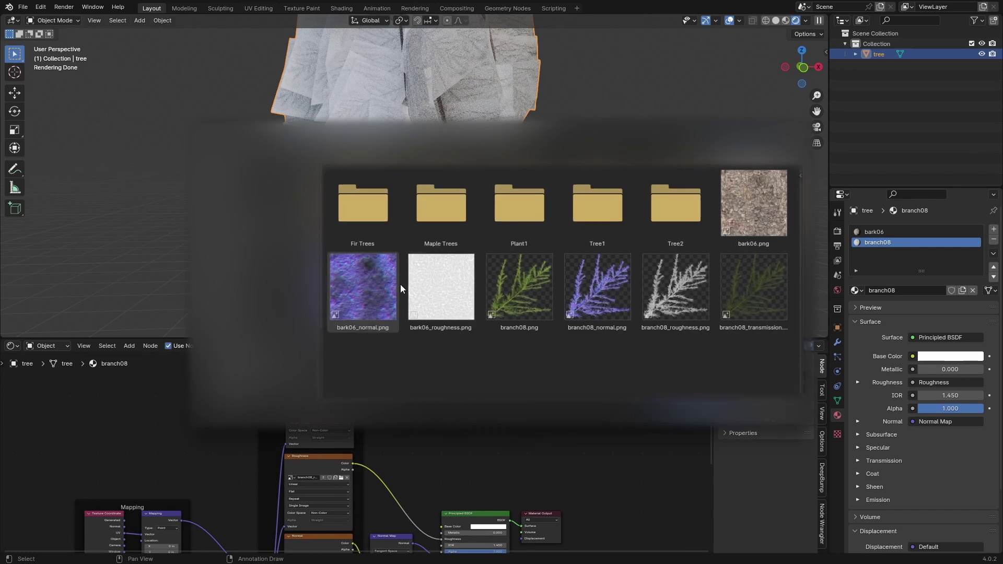
double_click(491, 299)
left_click_drag(354, 381, 442, 526)
middle_click_drag(355, 387, 321, 374)
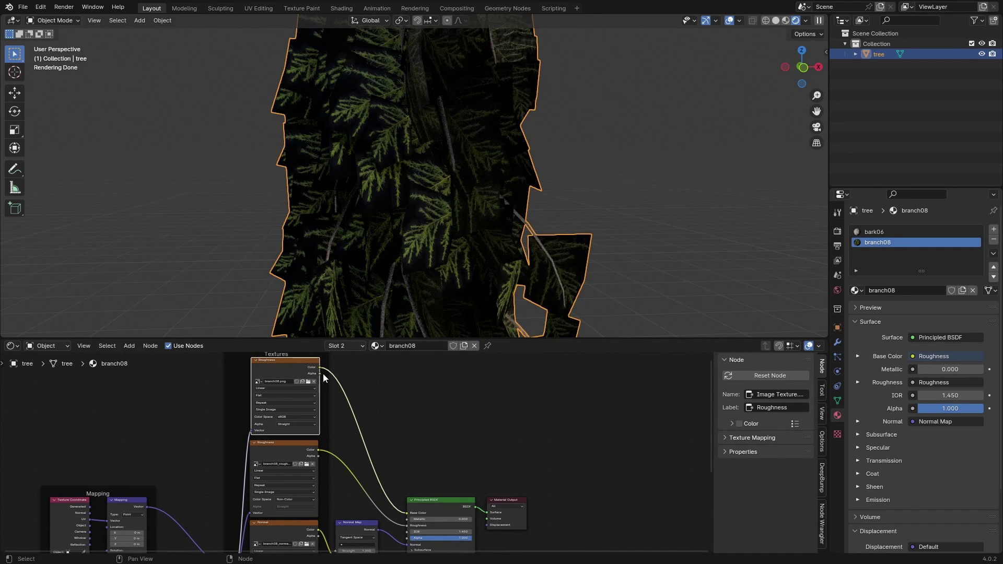
left_click_drag(322, 373, 408, 497)
Step: Connect the branch08.png alpha to the Principled BSDF Alpha input
left_click(652, 138)
scroll(651, 137, "down", 8)
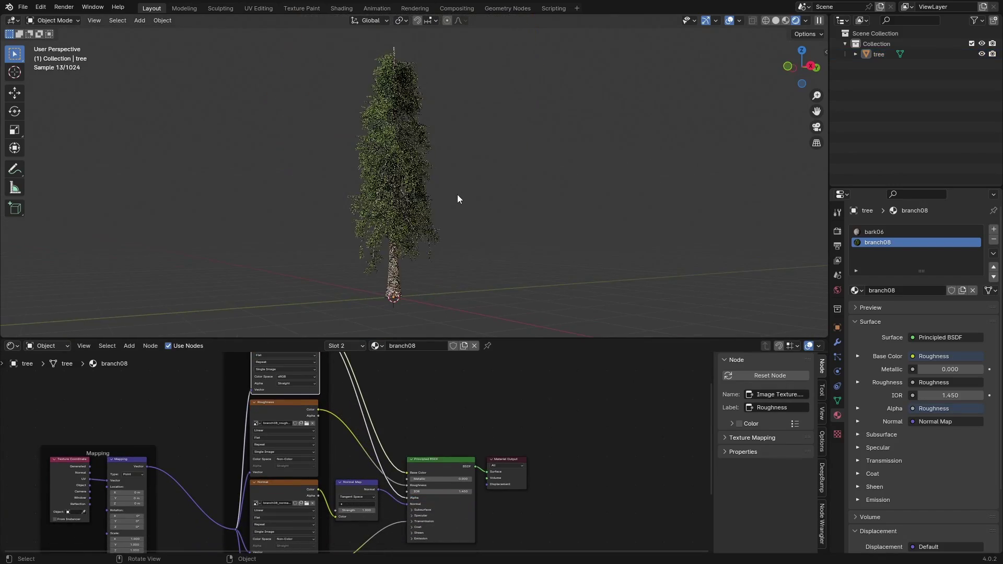
middle_click_drag(456, 194, 431, 226)
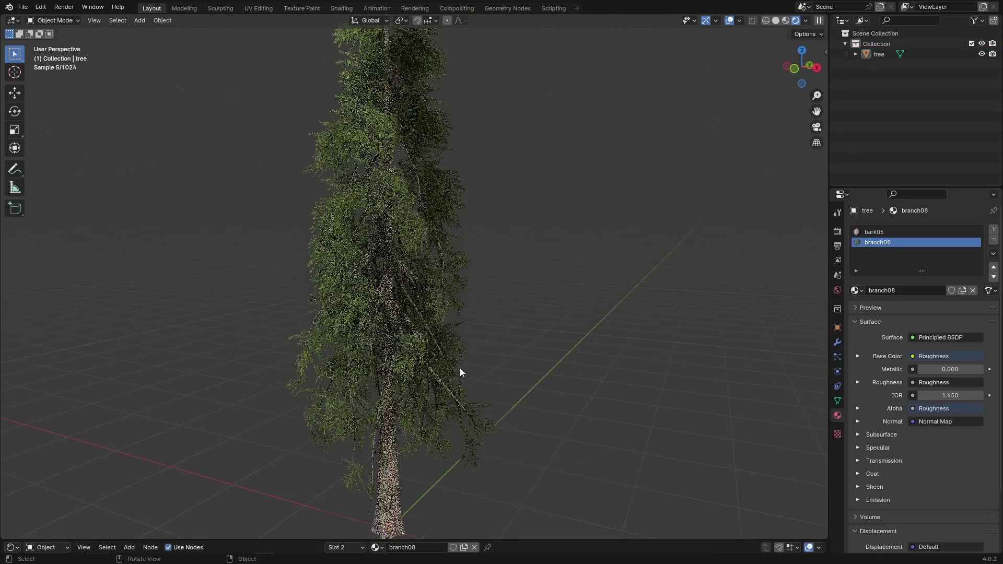
scroll(477, 368, "up", 5)
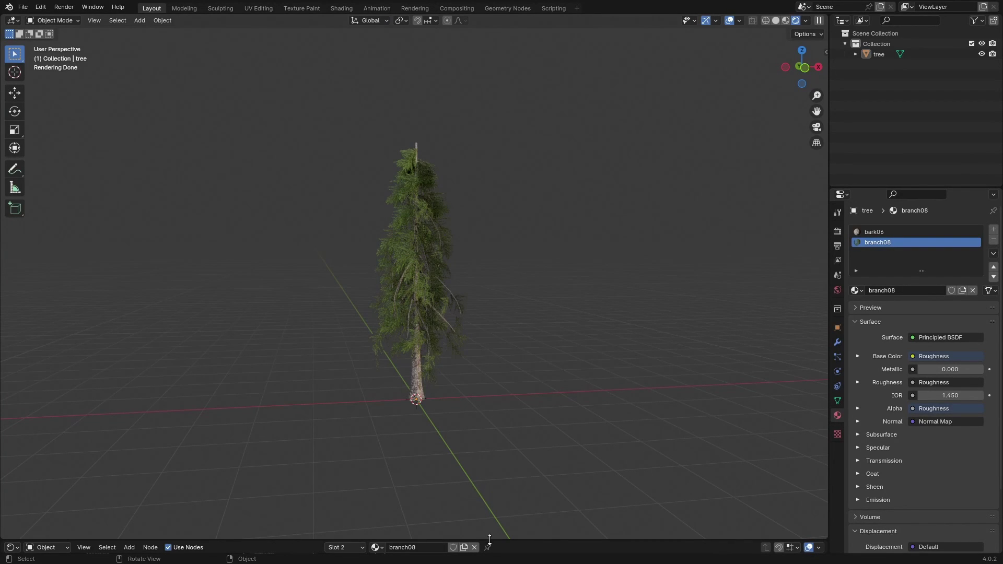
mouse_move(490, 539)
left_mouse_down()
mouse_move(491, 258)
mouse_move(493, 538)
left_mouse_up()
Step: Delete the Transmission Weight texture node and save tree it tutorial.blend
left_click(333, 486)
key("x")
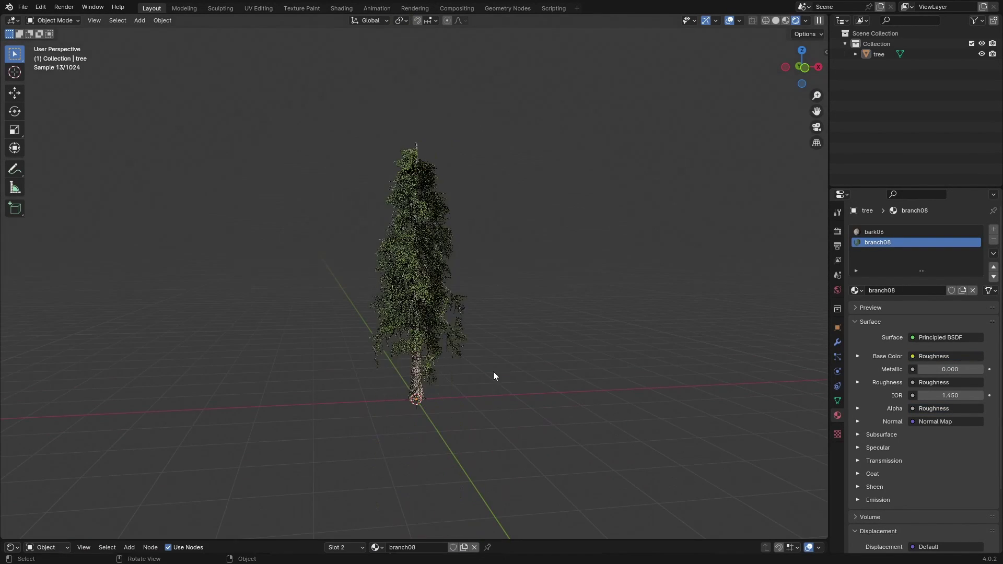
key("ctrl+s")
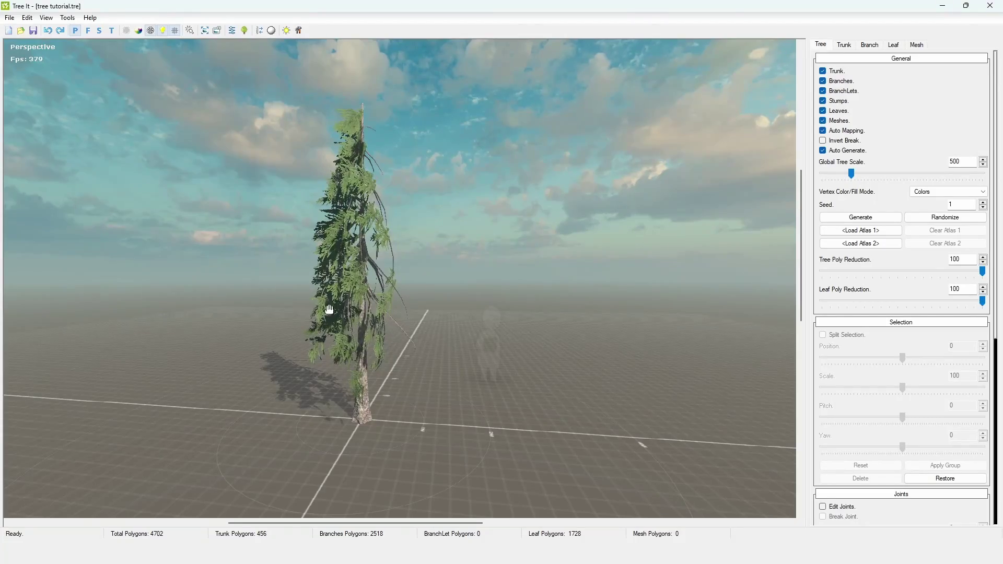
left_click_drag(324, 307, 398, 336)
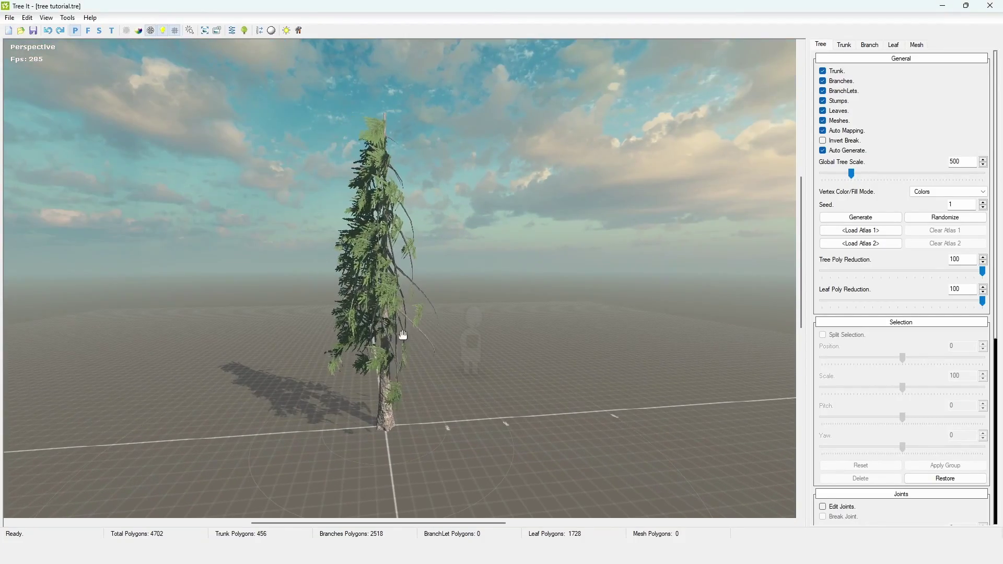
Step: Regenerate the conifer with a random seed (393) and raise Global Tree Scale to 600
left_click(855, 175)
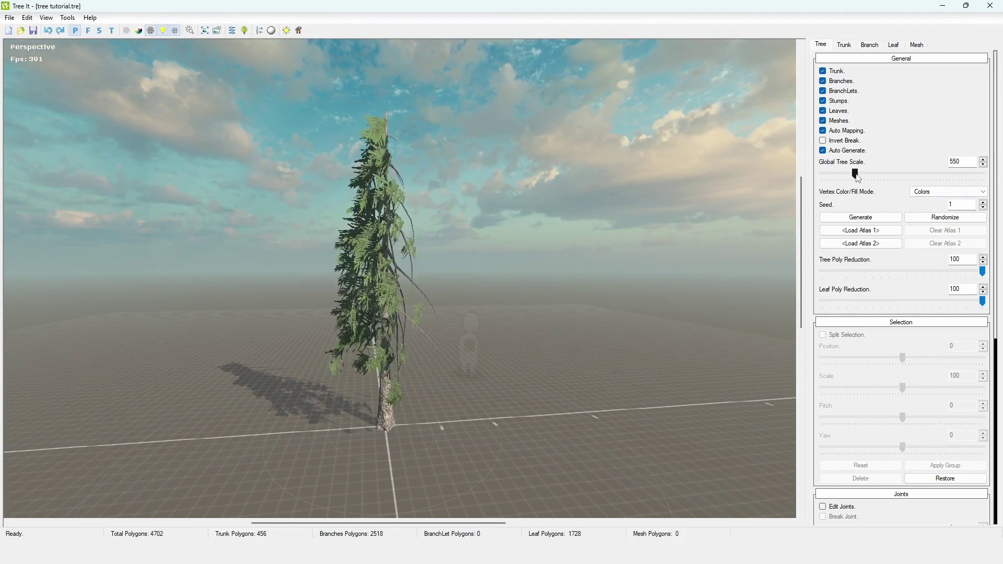
left_click(922, 221)
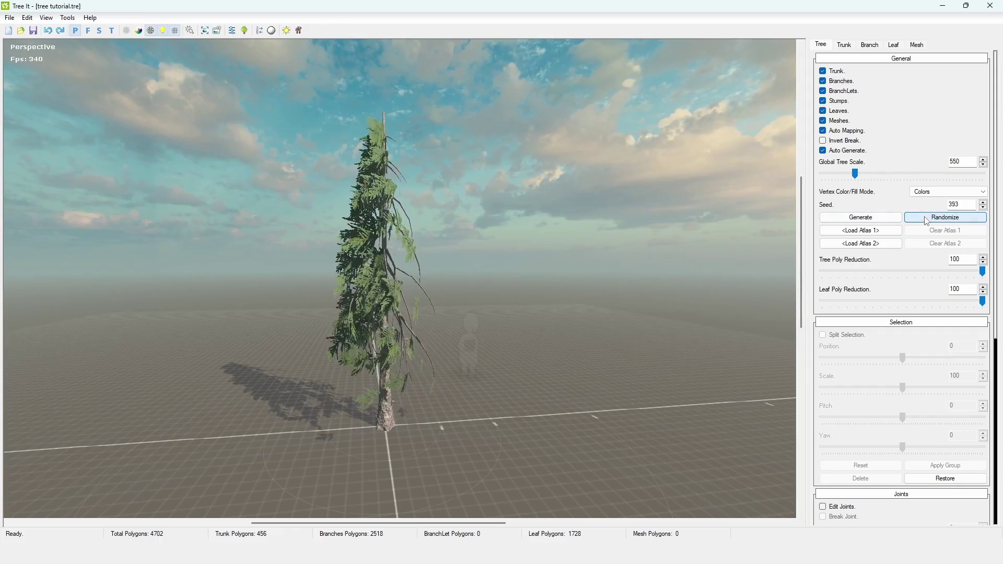
left_click_drag(345, 256, 267, 226)
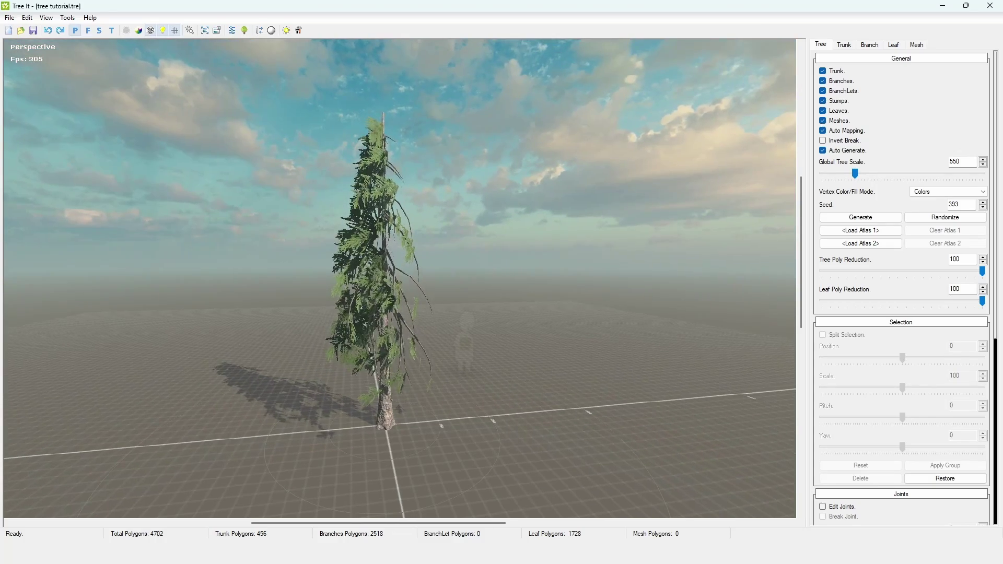
left_click_drag(854, 173, 857, 174)
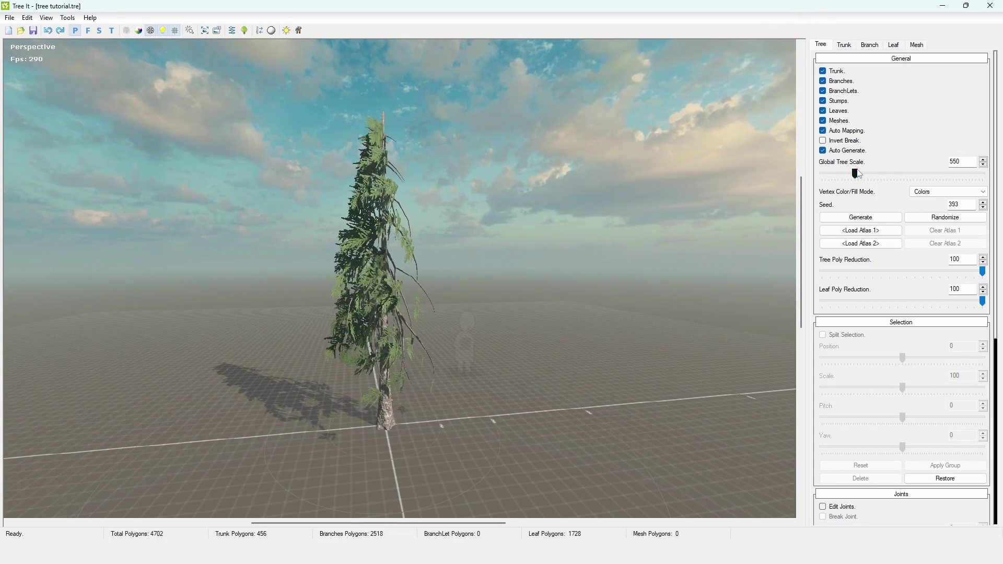
left_click(9, 18)
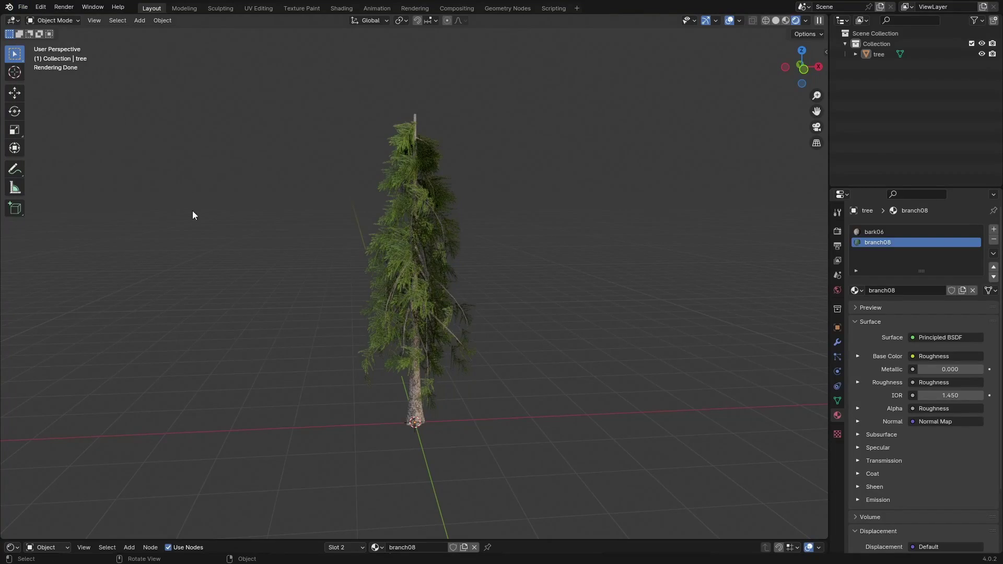
Step: Import the new tree as Wavefront OBJ, scale it by 0.01, and apply all transforms
left_click(23, 7)
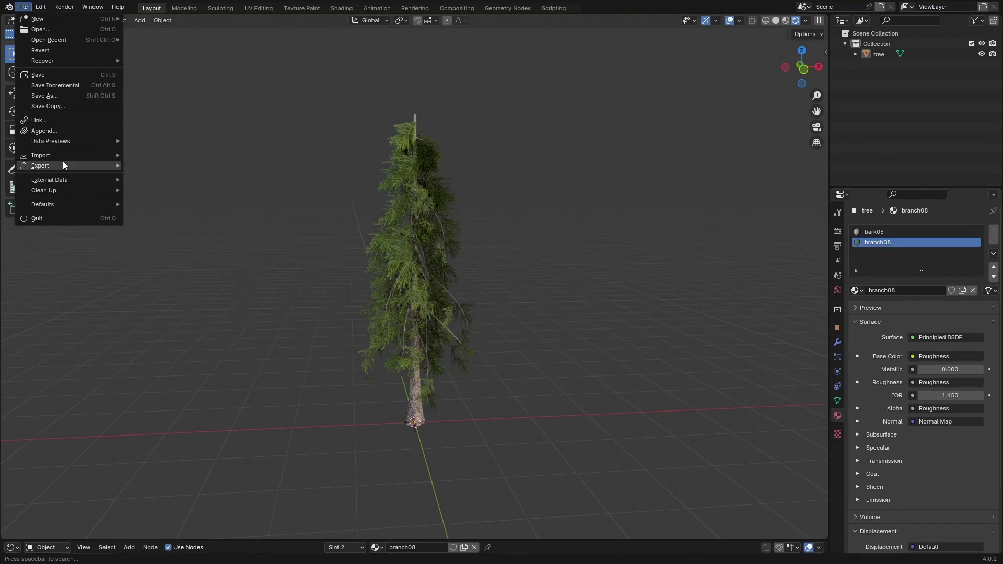
mouse_move(62, 155)
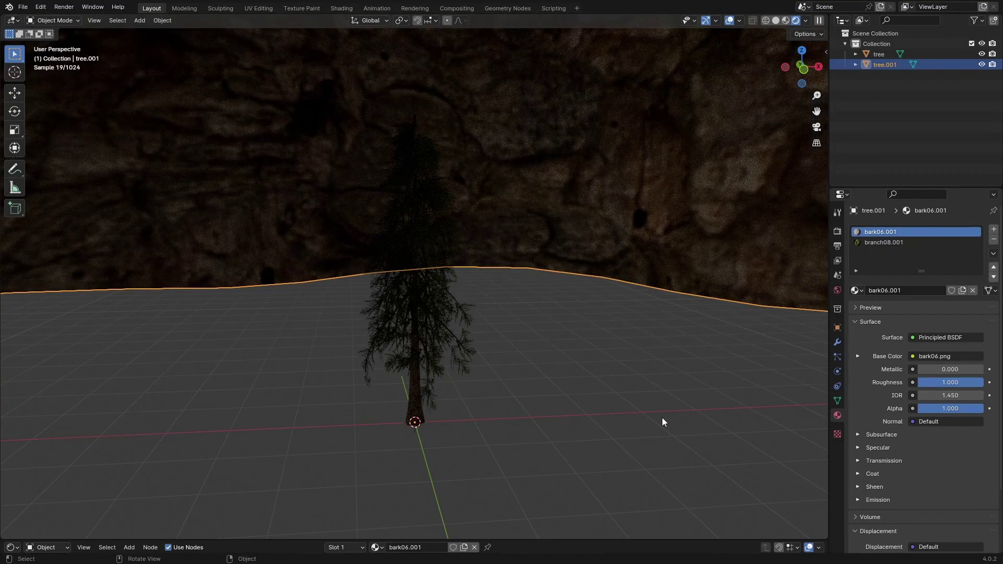
type("s")
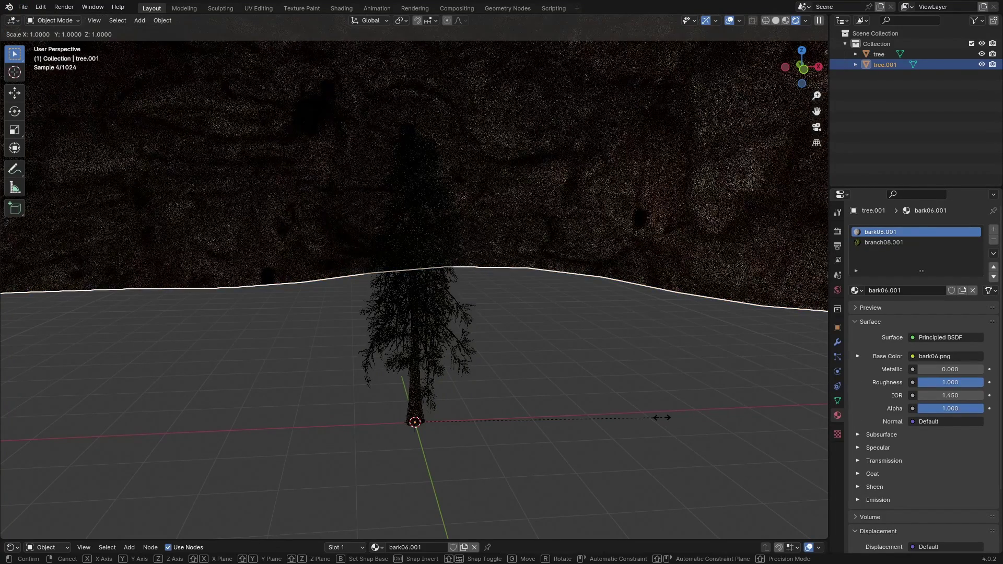
type("0.01")
key("Return")
key("ctrl+a")
left_click(662, 418)
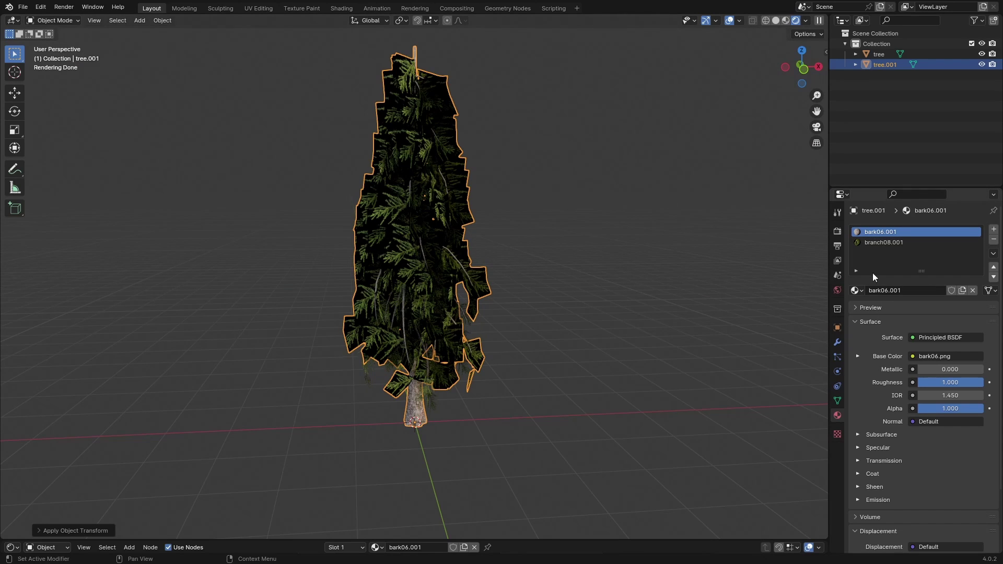
Step: Assign the shared bark06 and branch08 materials to the new tree's two slots
left_click(856, 291)
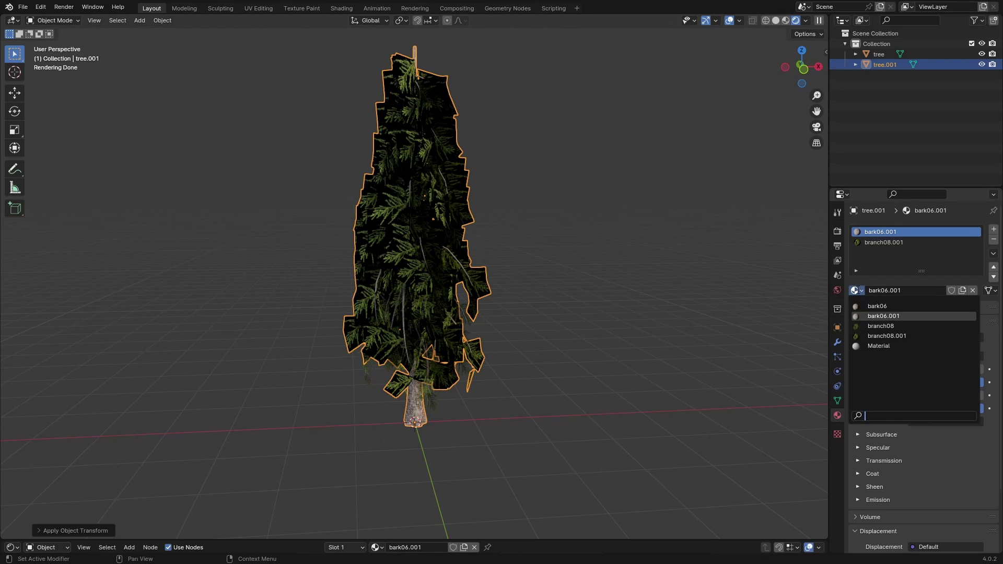
left_click(869, 307)
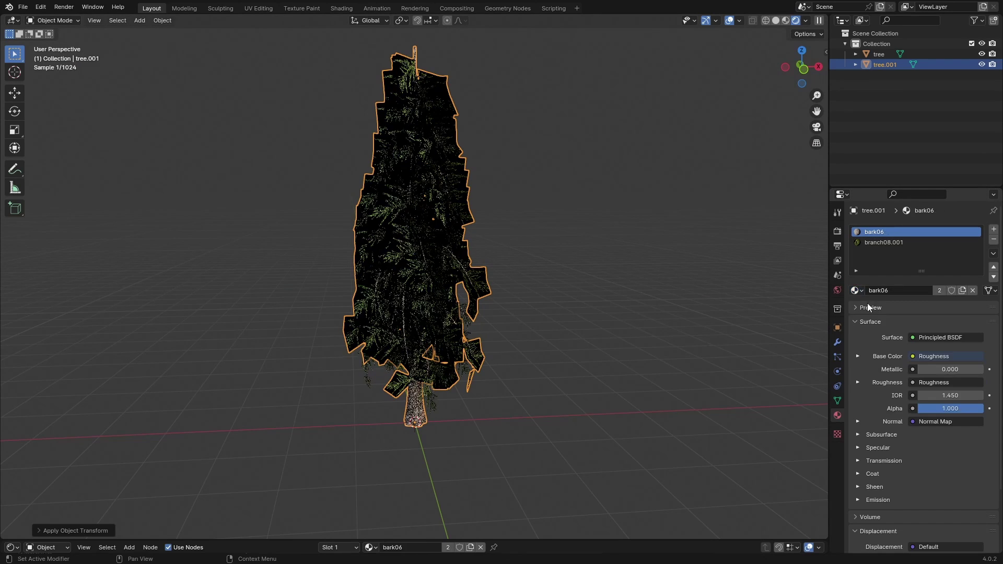
left_click(868, 243)
left_click(856, 290)
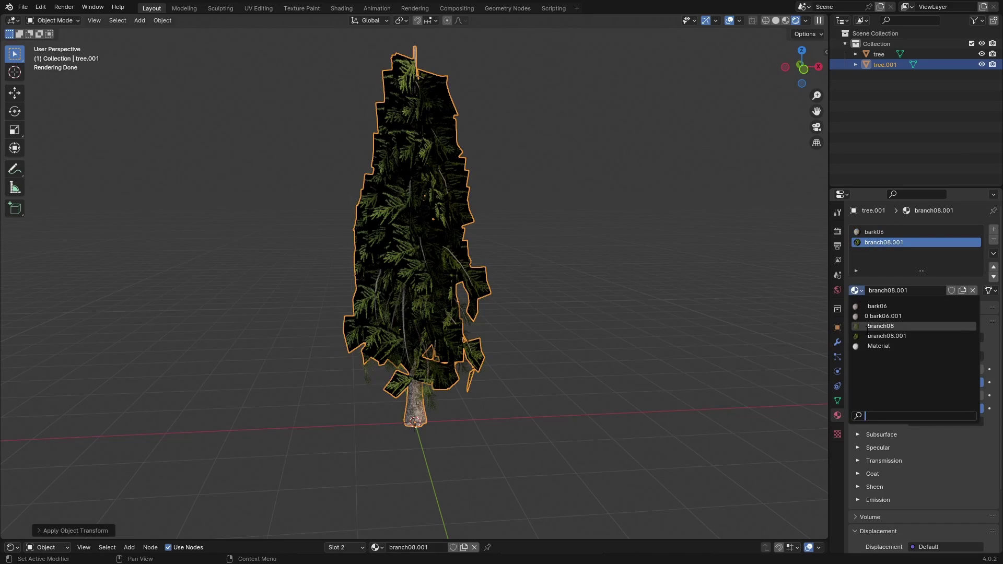
left_click(881, 326)
middle_click_drag(510, 319, 417, 364)
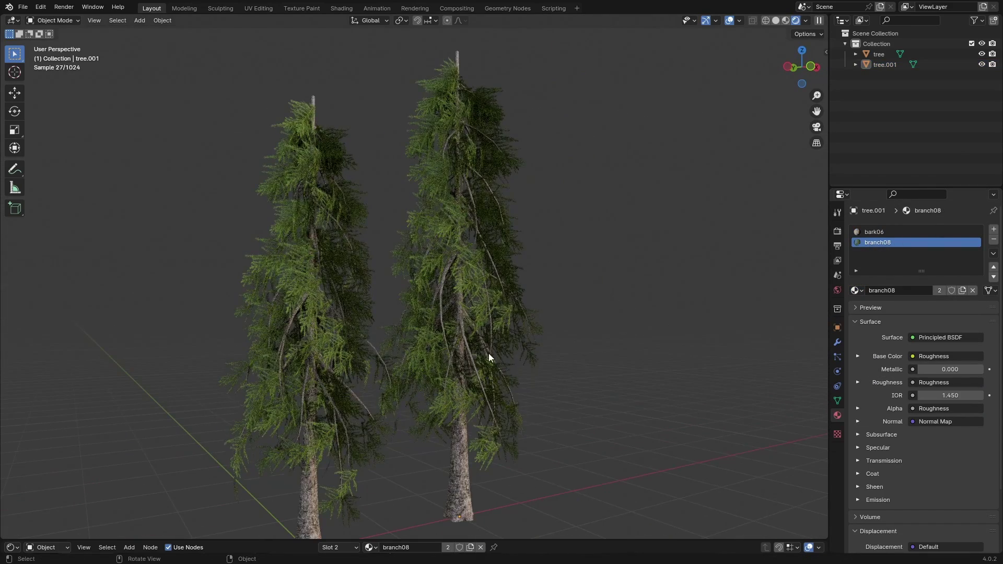
Step: Remove a material slot from the new tree and reassign bark06, then compare both trees
left_click(994, 239)
left_click(993, 239)
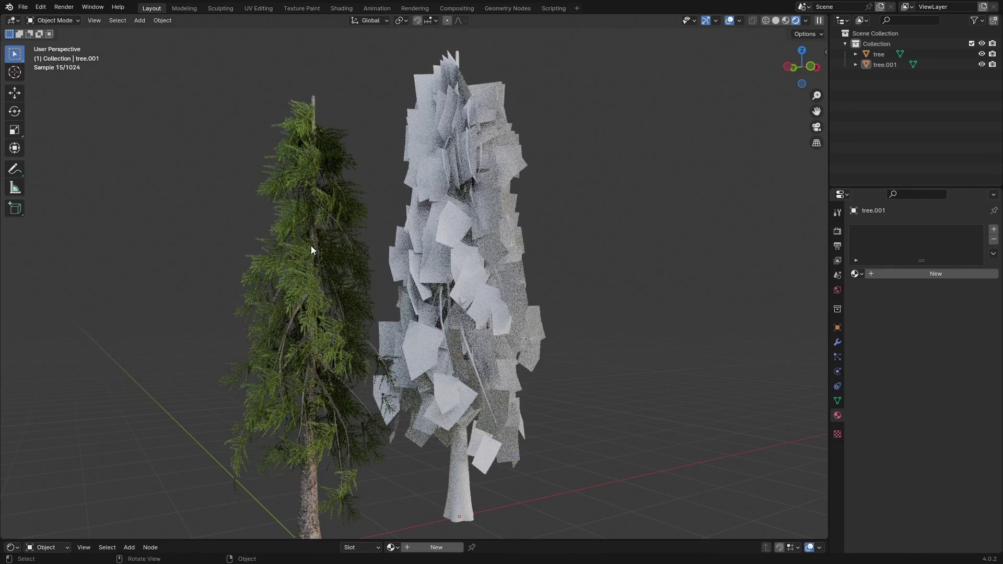
left_click(857, 273)
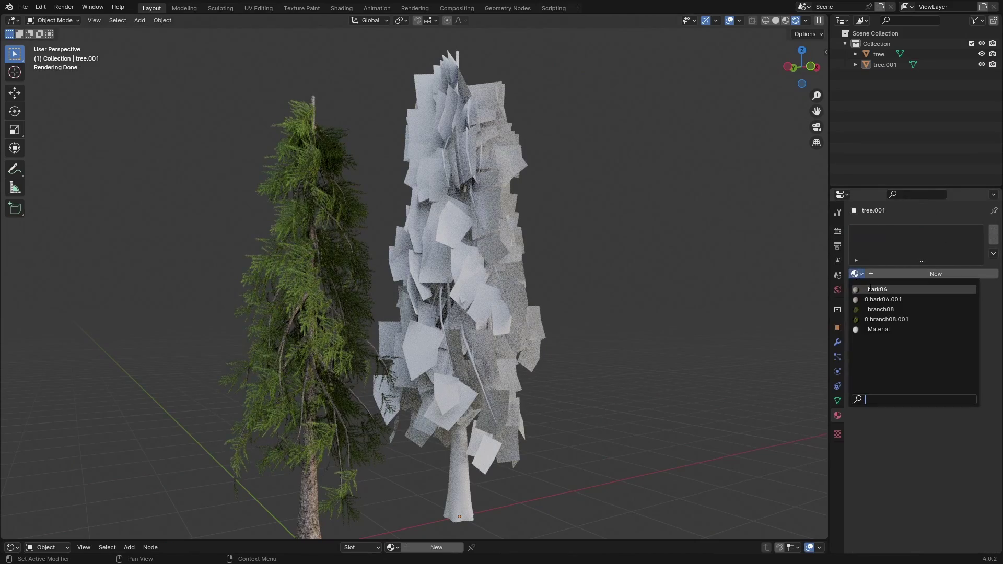
left_click(877, 289)
scroll(490, 416, "up", 3)
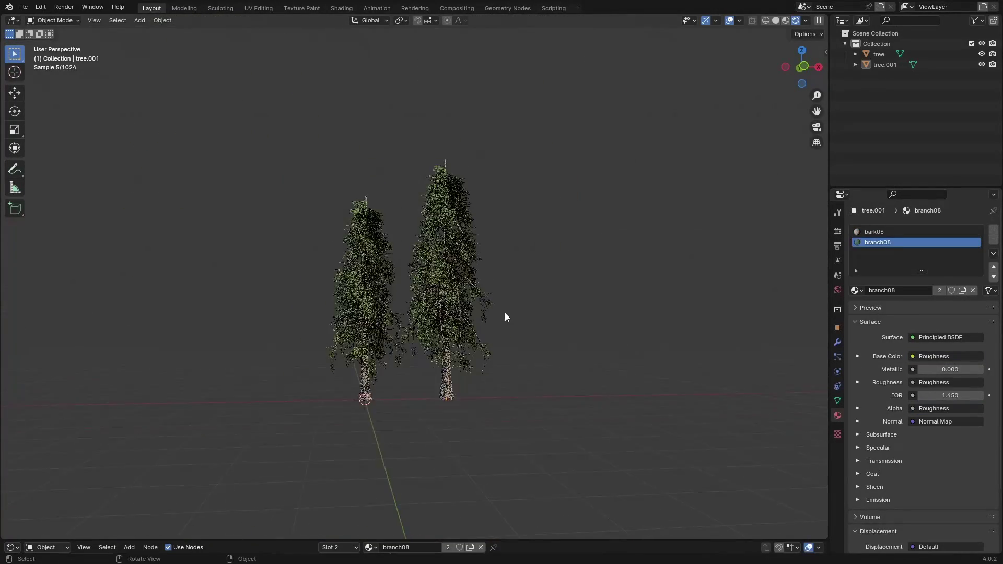
scroll(505, 315, "up", 3)
middle_click_drag(485, 210, 377, 274)
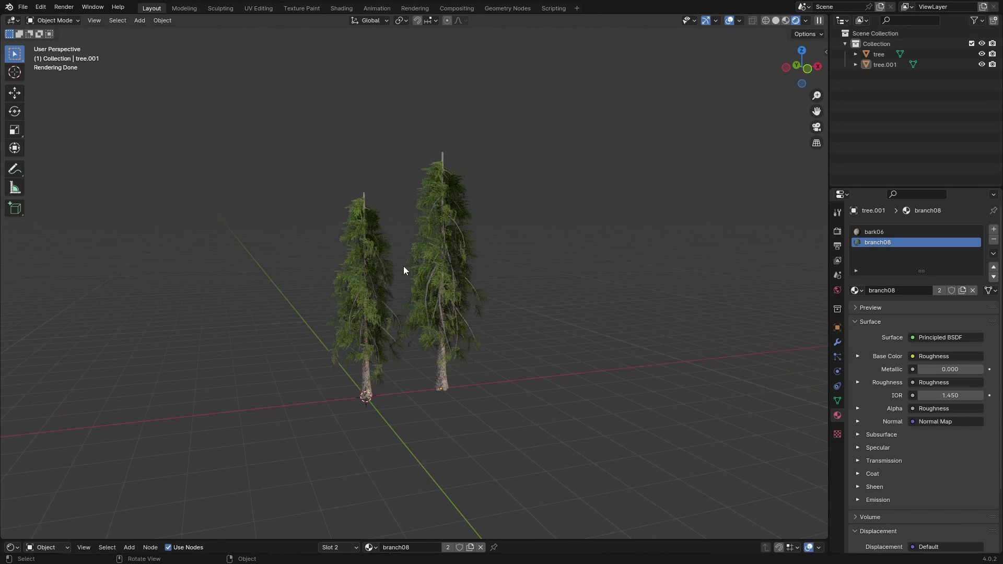
key("ctrl+s")
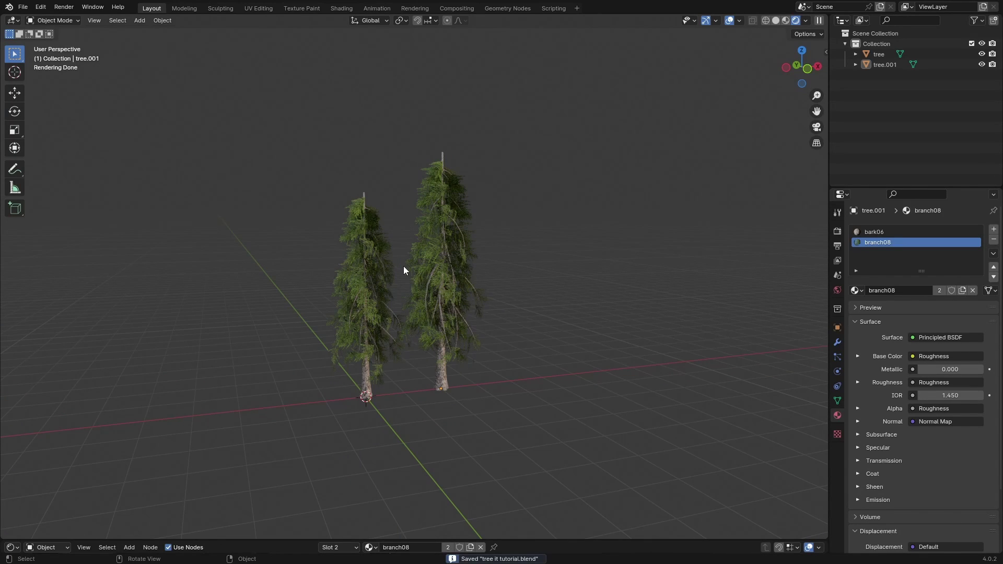